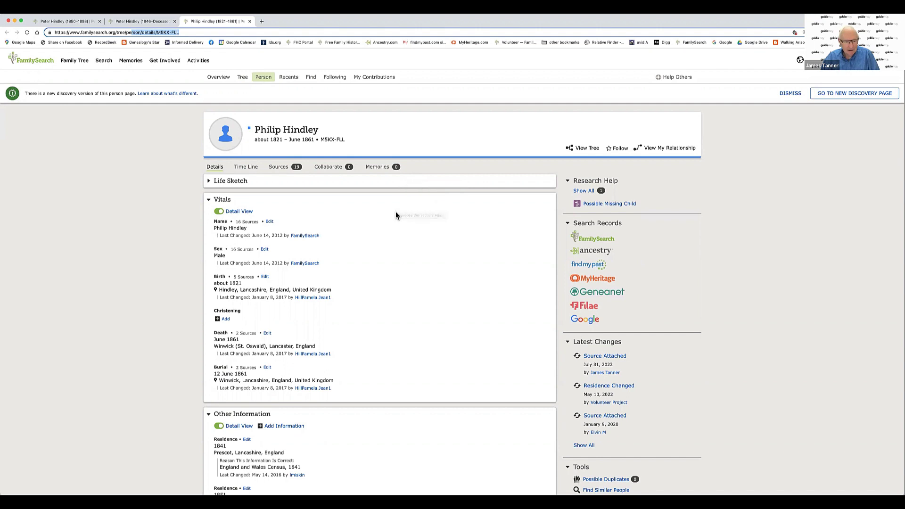
Step: View the relationship diagram between the account owner and this ancestor up to the shared ancestral couple, and close it
click(666, 149)
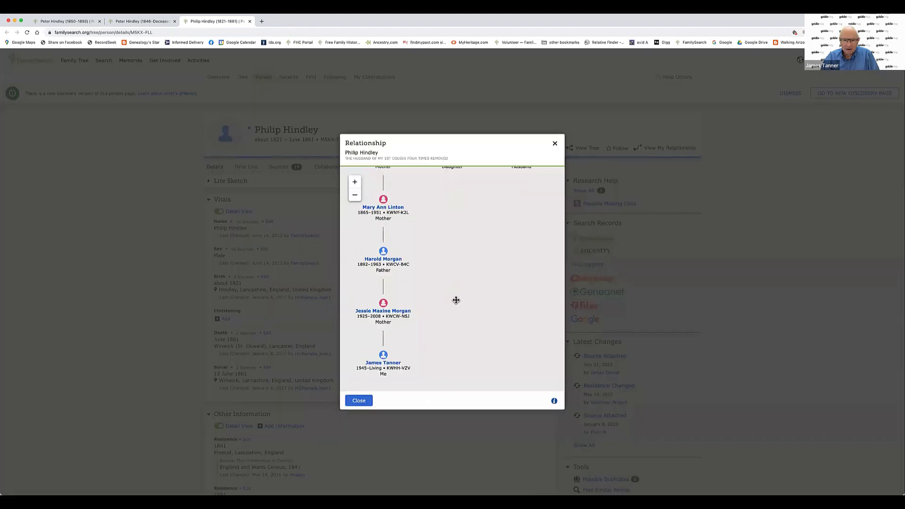
scroll(456, 300, up, 3)
scroll(485, 238, up, 3)
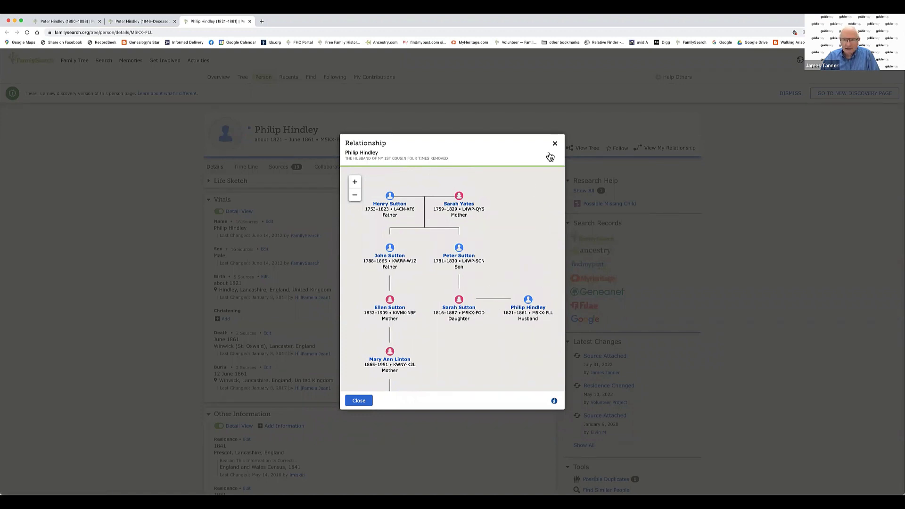
click(555, 144)
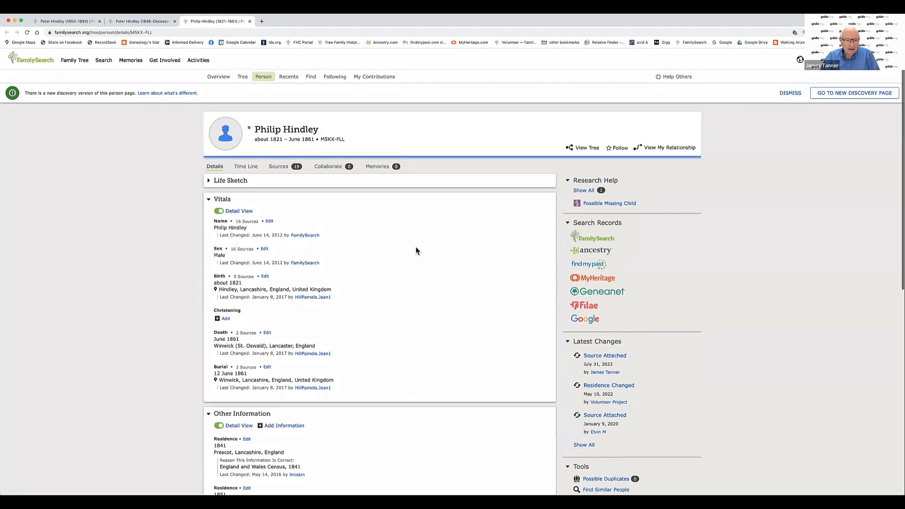
Step: Examine the ancestor's vitals, recorded residences, and spouse, children and parent entries on the details page
scroll(405, 241, down, 5)
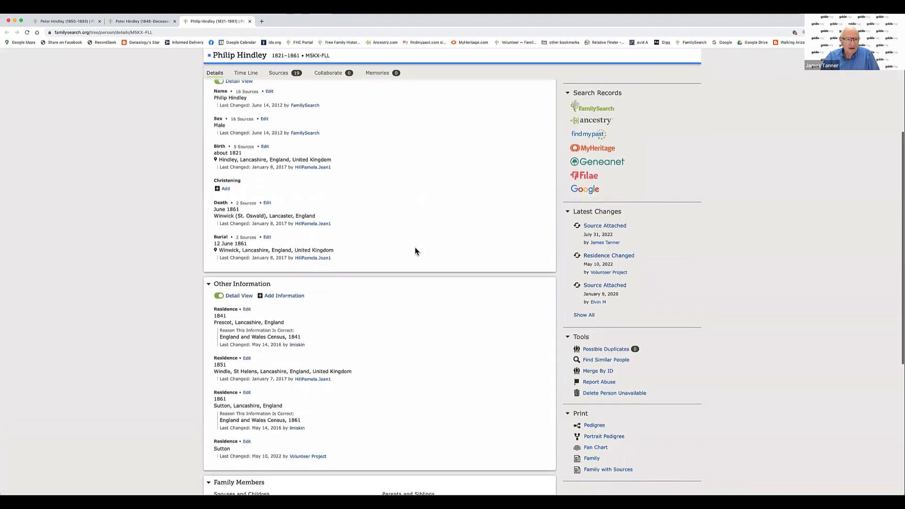
scroll(415, 247, up, 3)
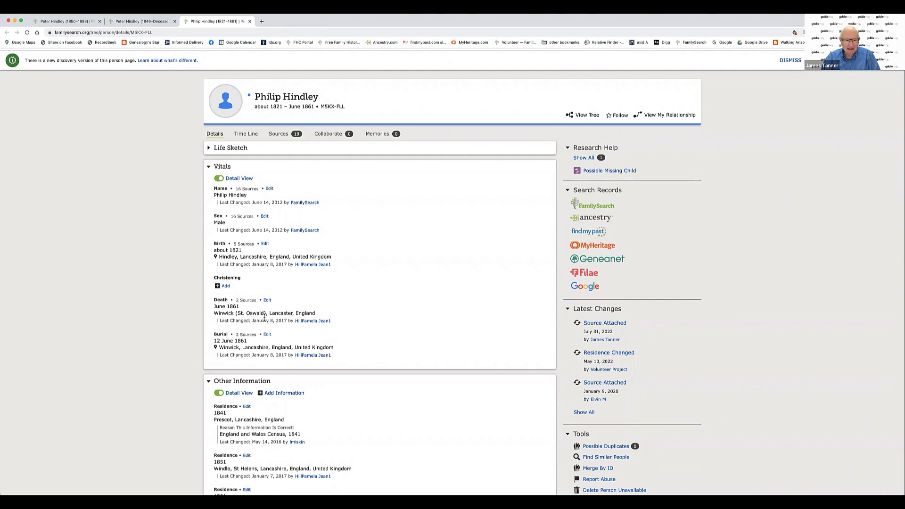
scroll(359, 320, up, 1)
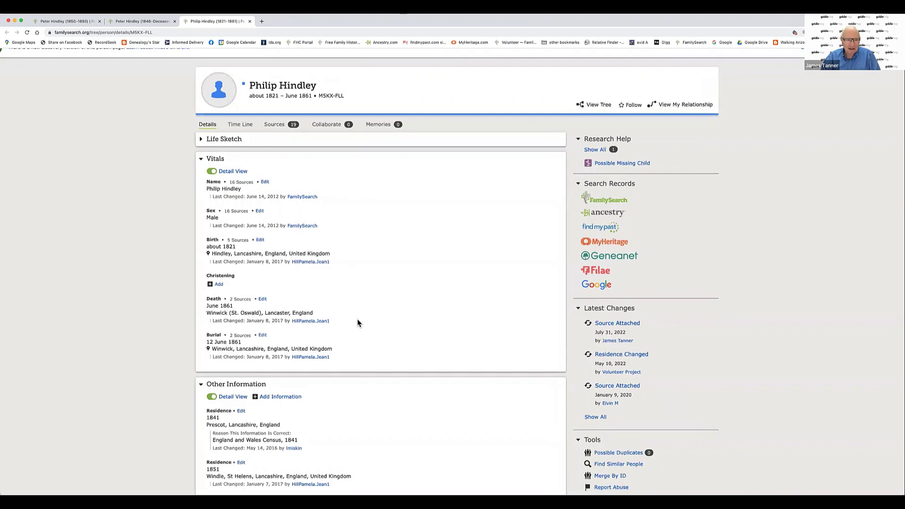
scroll(358, 323, up, 2)
scroll(358, 323, up, 3)
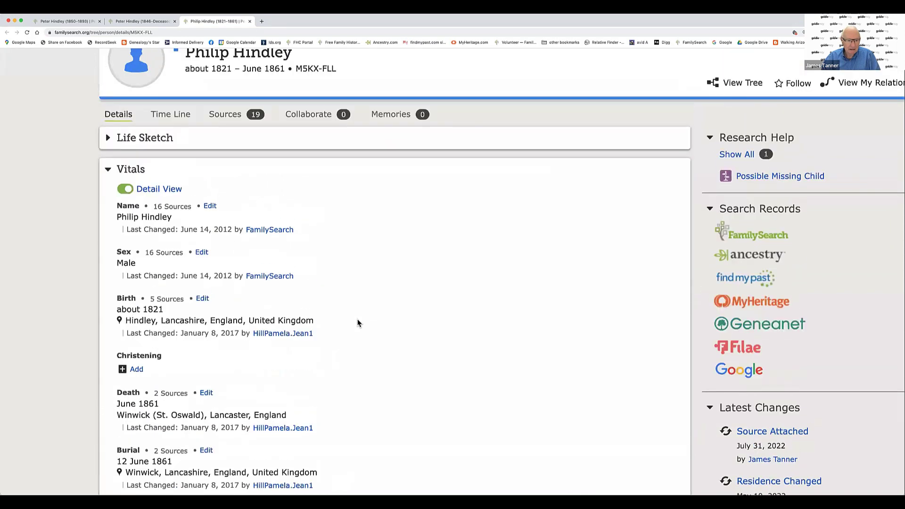
scroll(358, 321, down, 4)
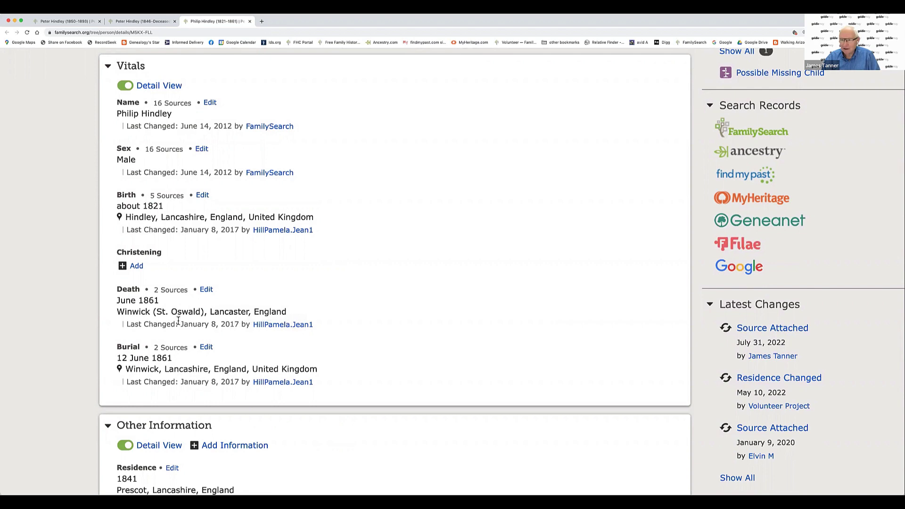
scroll(177, 322, down, 4)
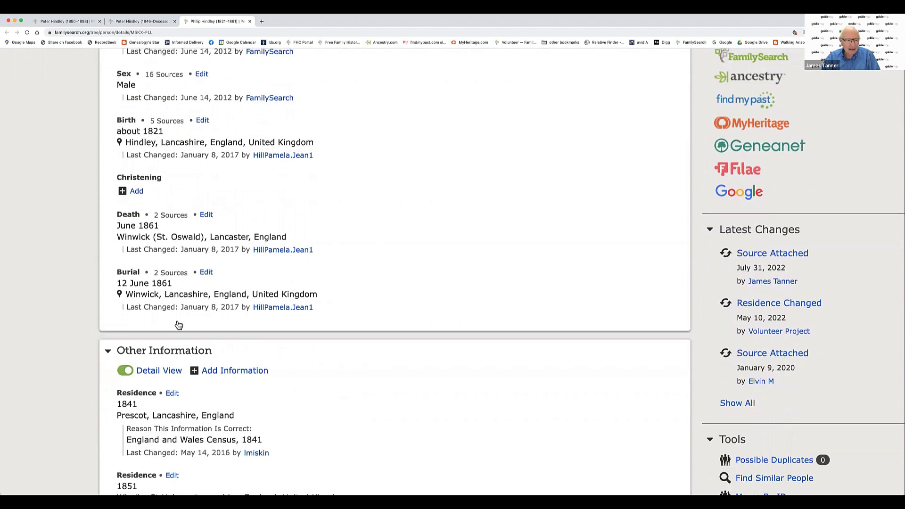
scroll(178, 325, down, 2)
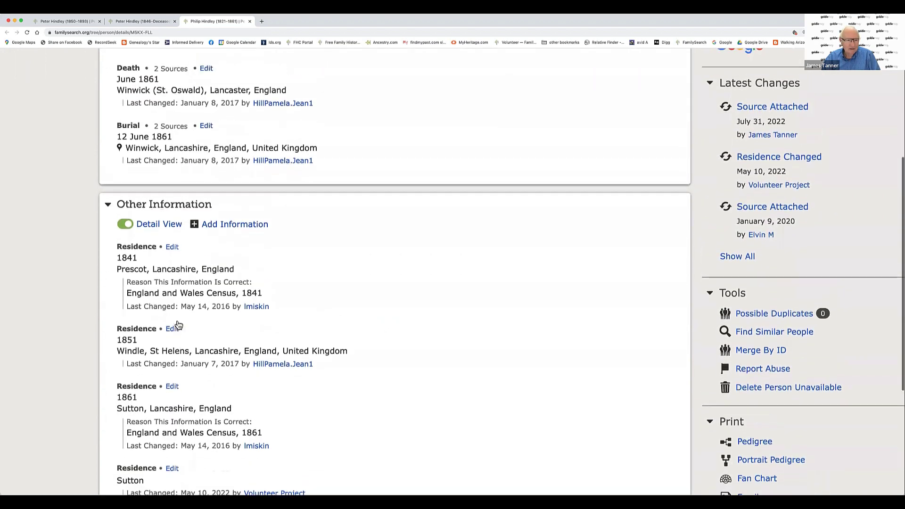
scroll(177, 322, down, 1)
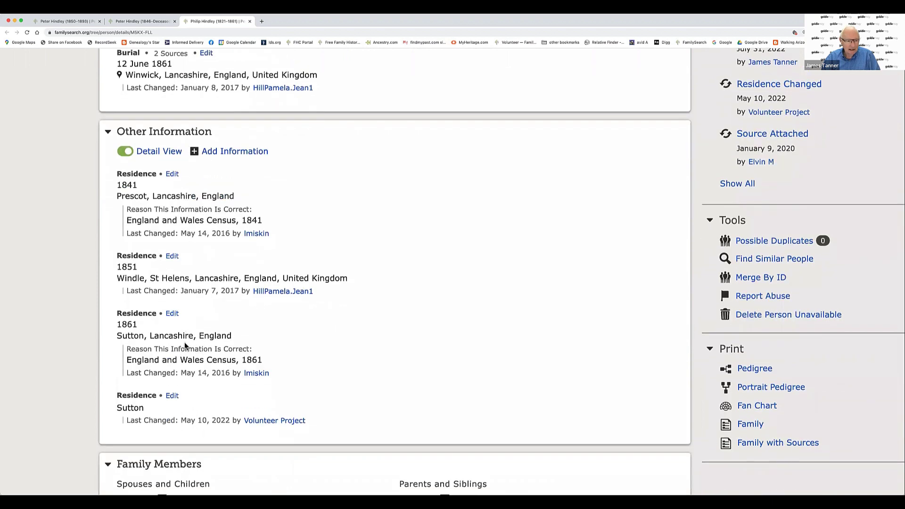
scroll(185, 346, down, 3)
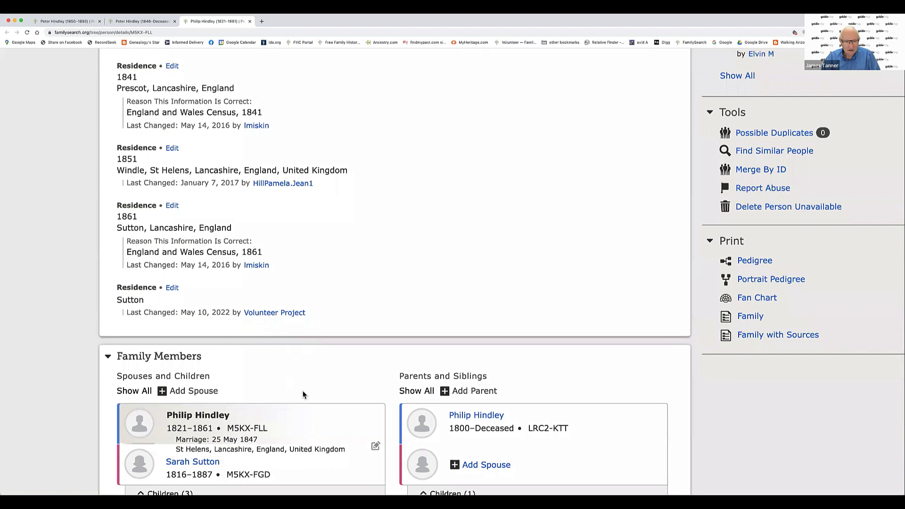
scroll(301, 382, down, 4)
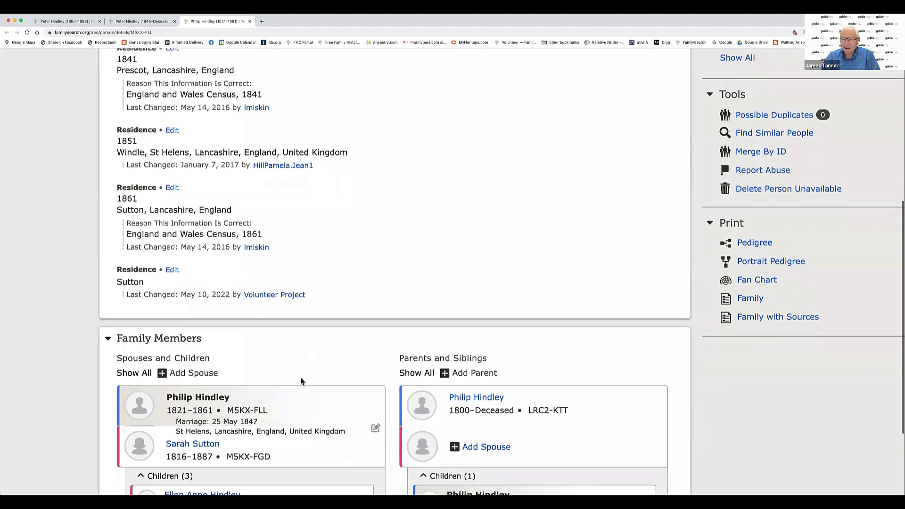
scroll(301, 379, down, 2)
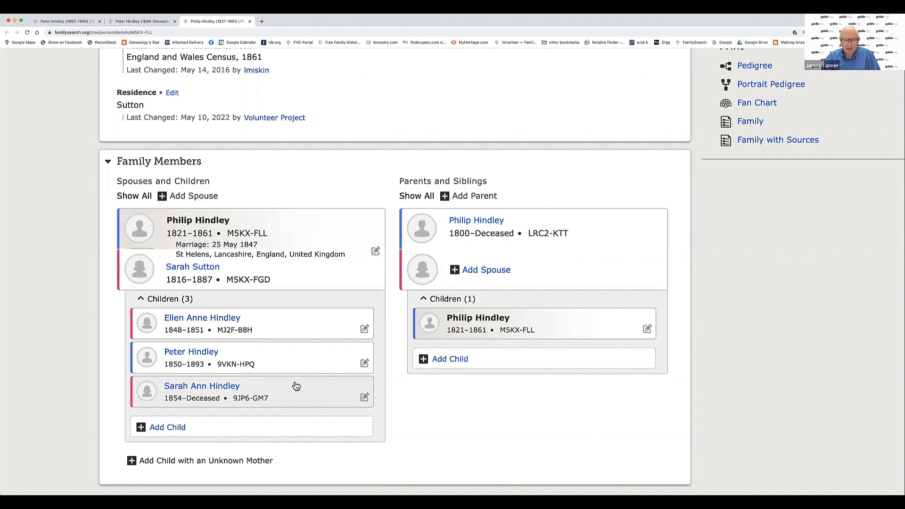
Step: Open the ancestor's sources and expand the 1841 England and Wales Census entry to examine its indexed information and household
scroll(313, 329, up, 2)
scroll(313, 329, up, 15)
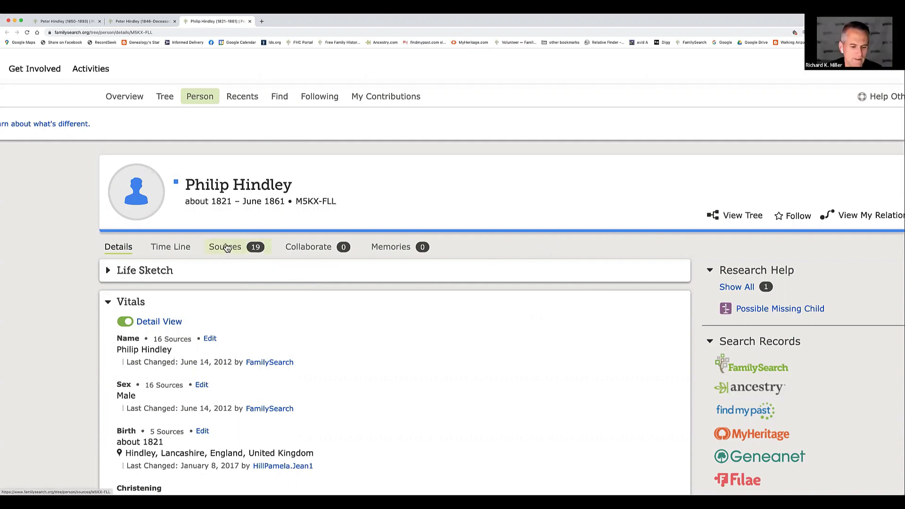
click(226, 248)
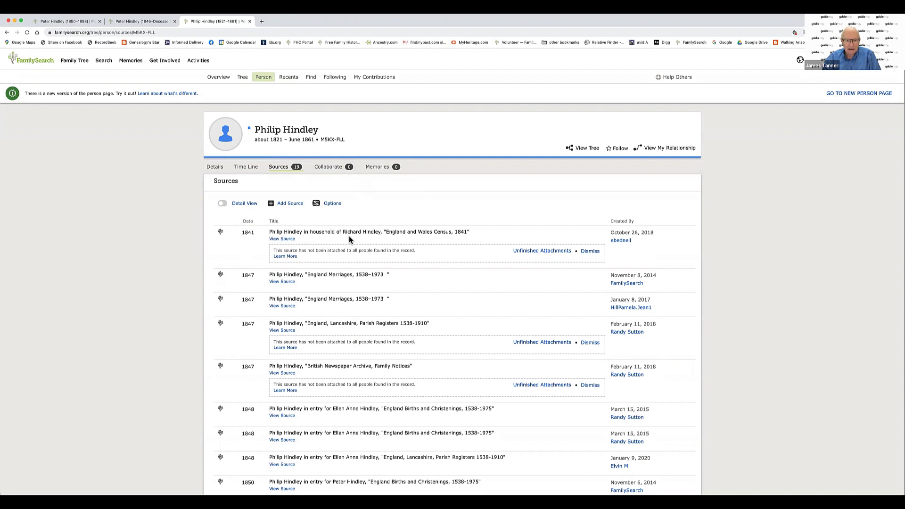
click(408, 235)
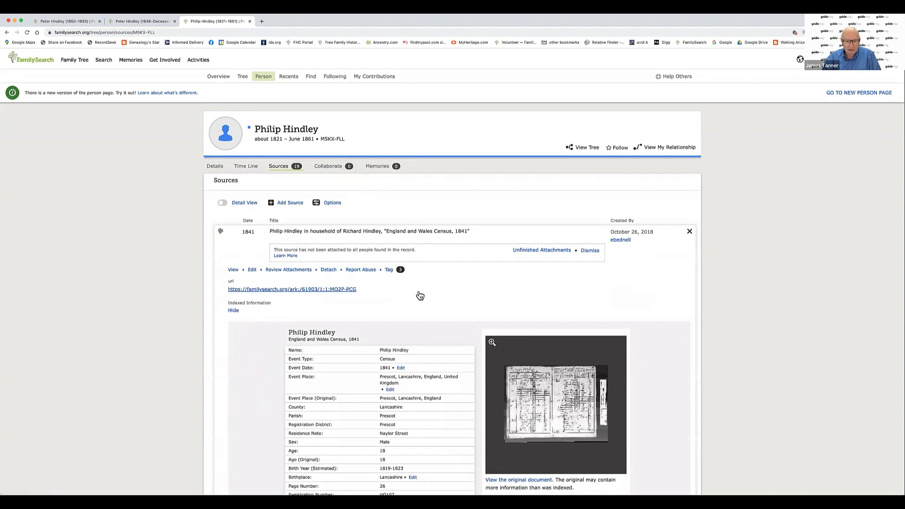
scroll(419, 295, down, 2)
scroll(418, 290, down, 3)
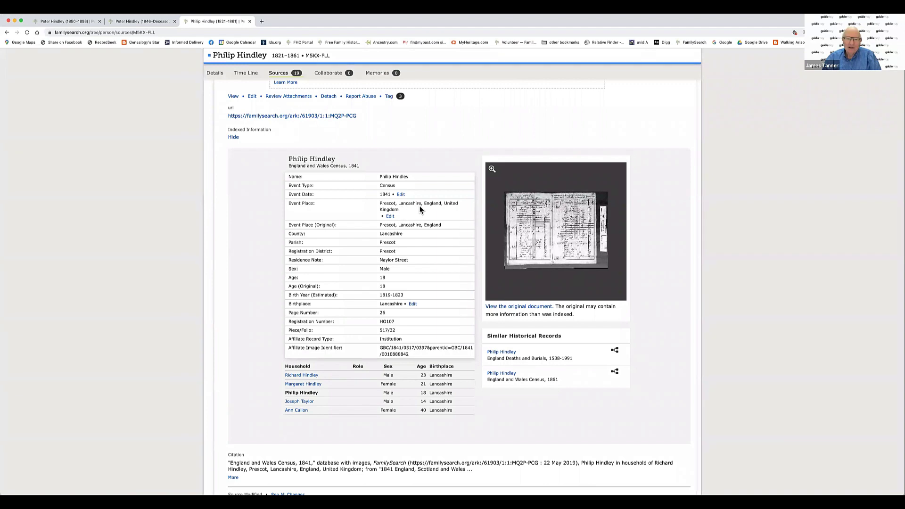
Step: Open Google Maps in a new browser tab
click(262, 21)
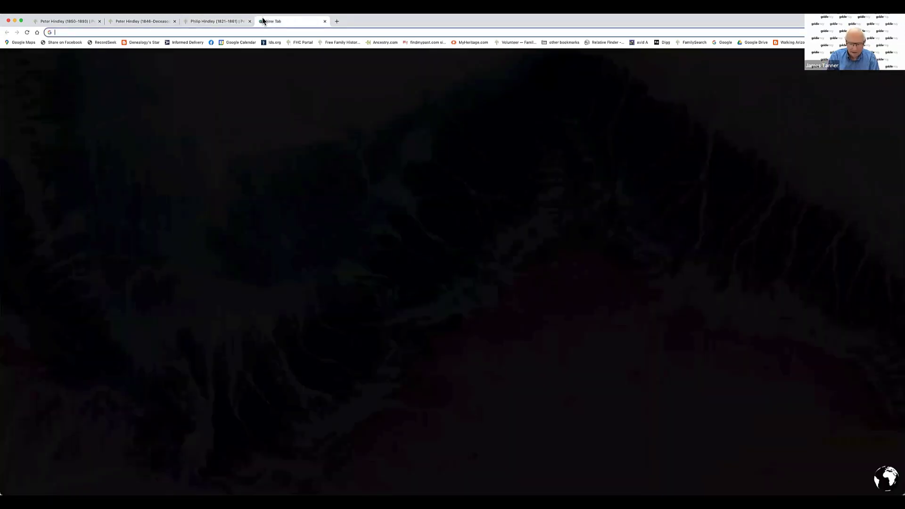
text(maps)
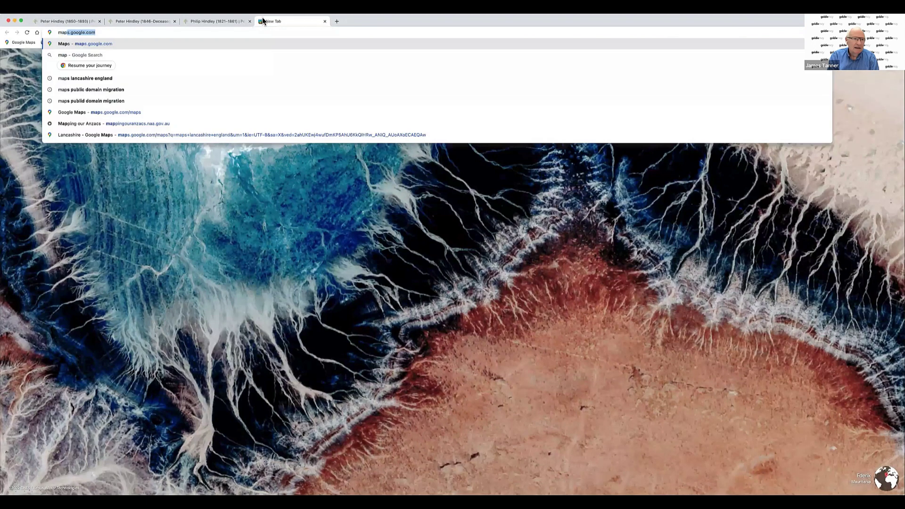
key(Return)
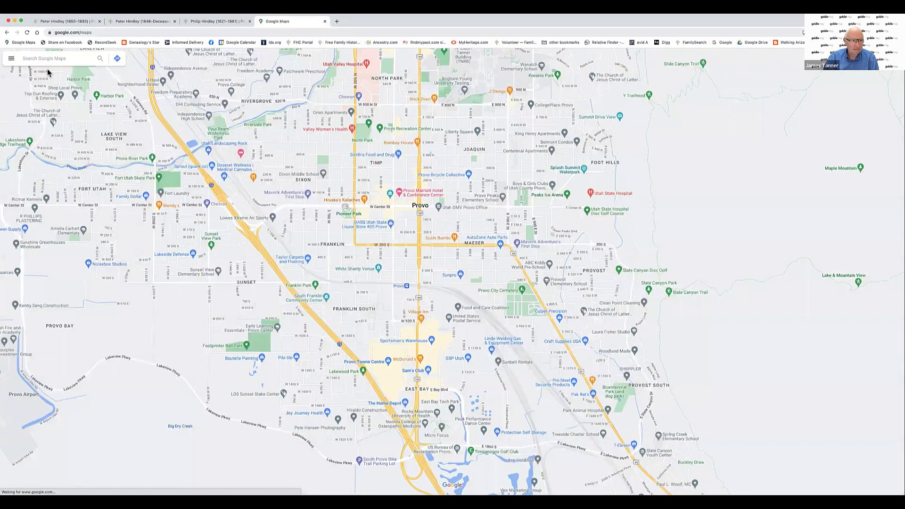
Step: Search the map for "Prescot uk"
click(40, 66)
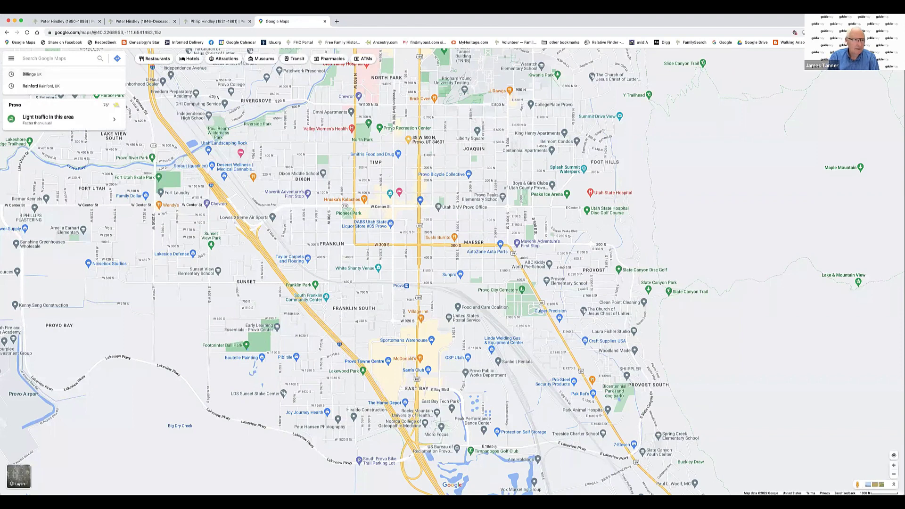
text(Pres)
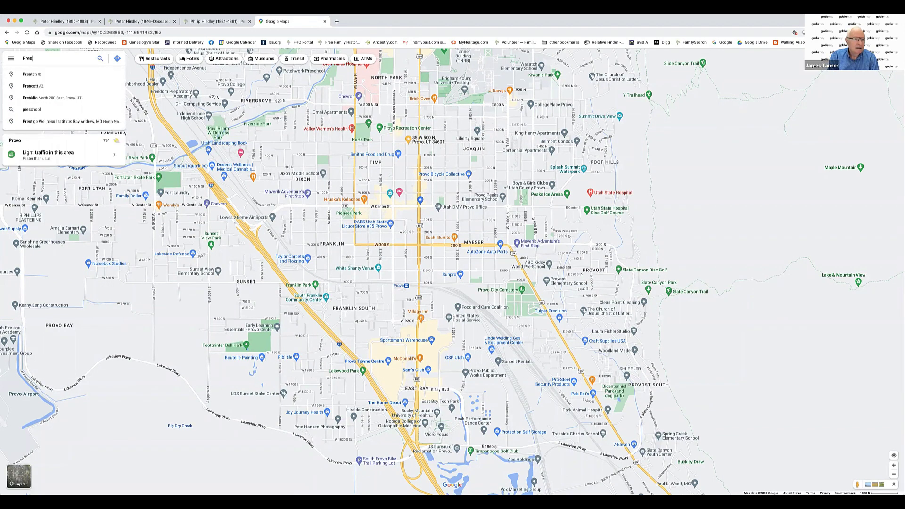
text(cot)
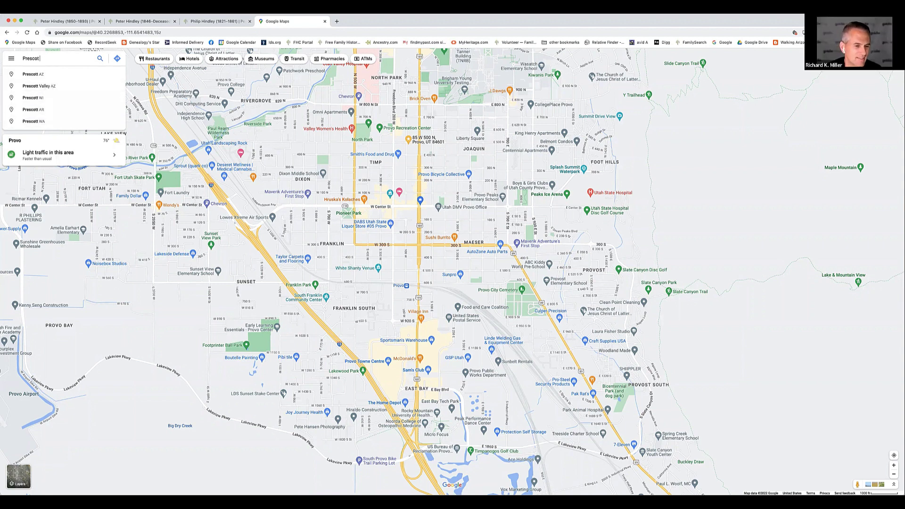
text(uk)
key(Return)
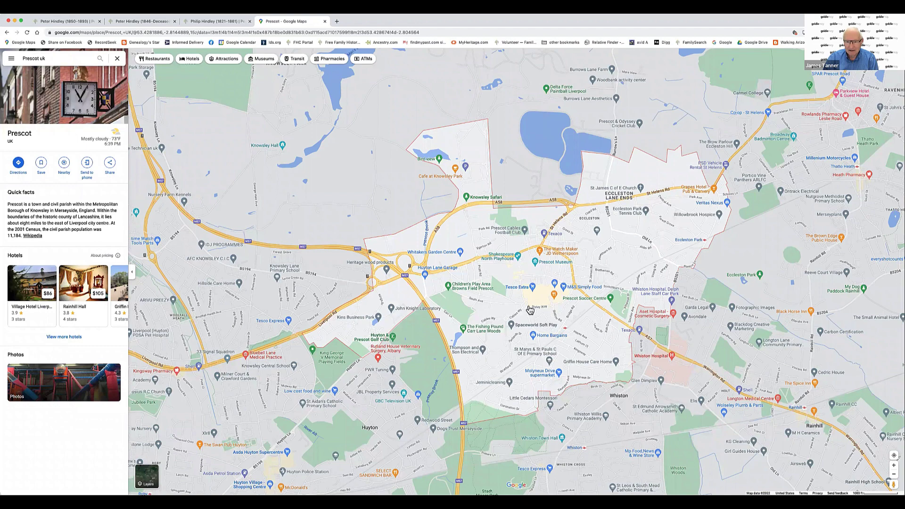
Step: Widen the map around Prescot to examine its location relative to Liverpool, St Helens and the neighbouring towns
scroll(530, 309, down, 3)
scroll(530, 310, down, 2)
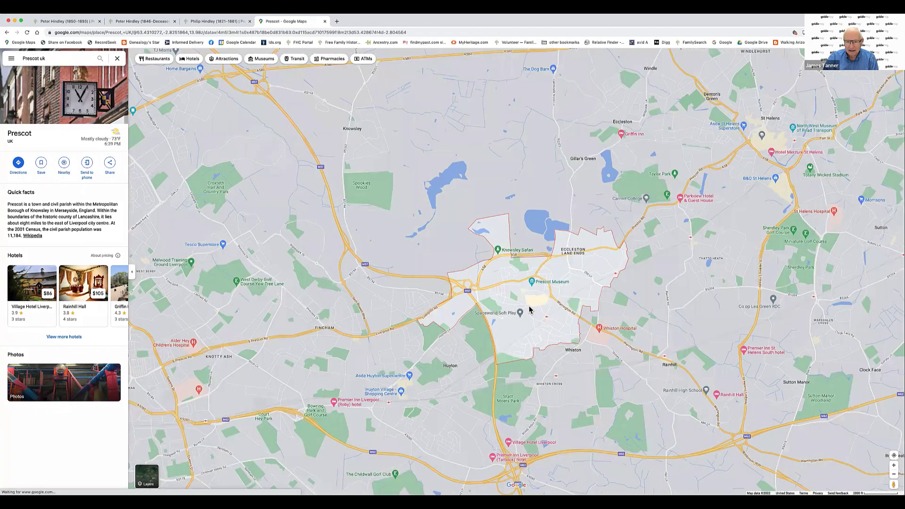
scroll(549, 302, down, 2)
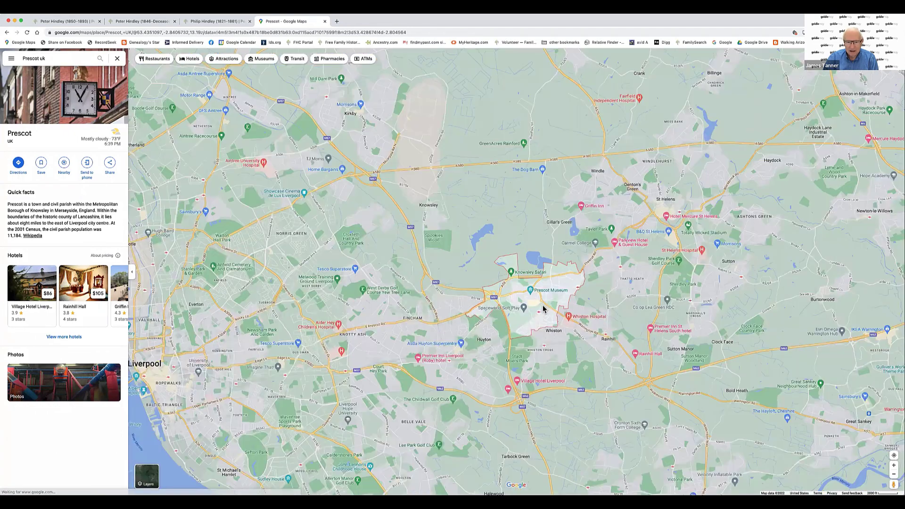
scroll(544, 309, down, 1)
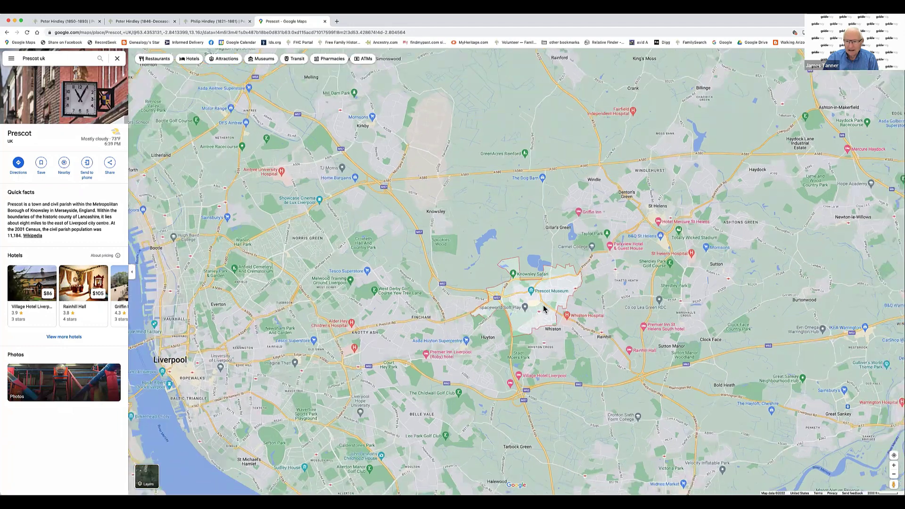
scroll(644, 258, down, 1)
mouse_move(647, 219)
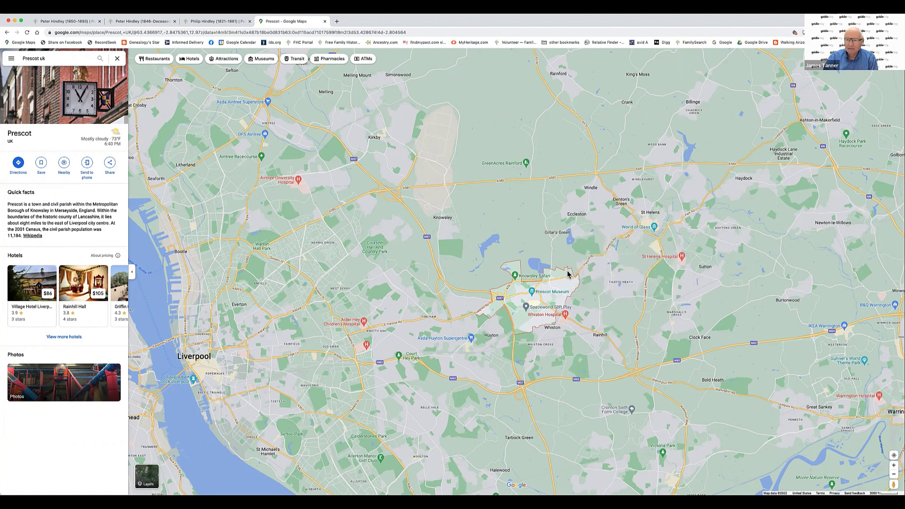
mouse_move(534, 294)
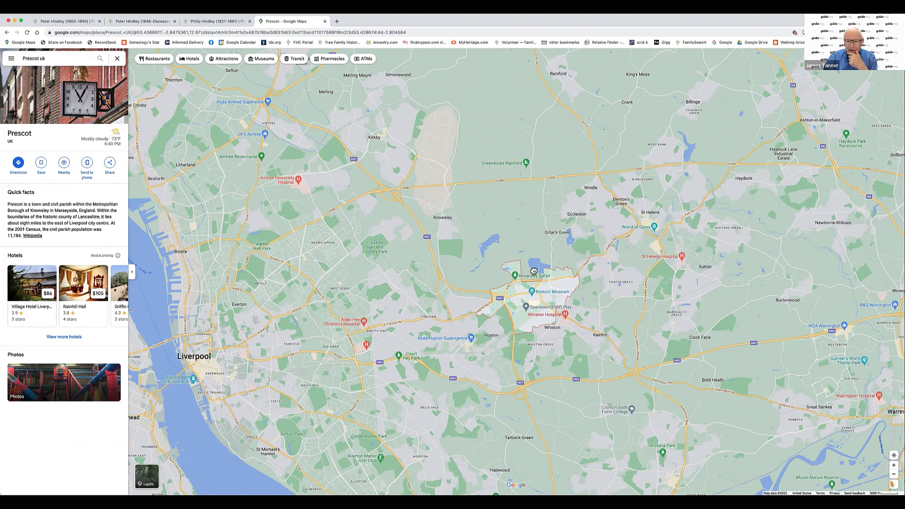
Step: Enter Street View in Prescot and look along the brick terraced houses on Houghton St
drag(892, 485, 537, 273)
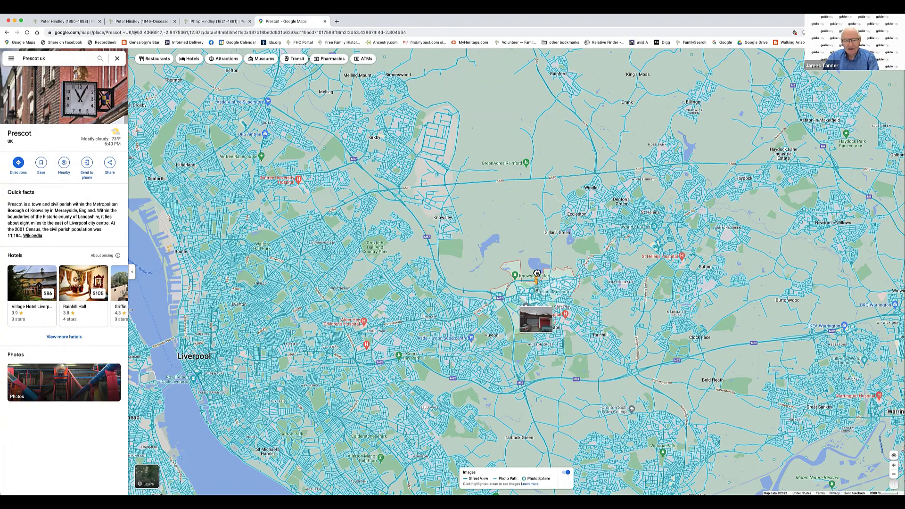
drag(537, 273, 537, 273)
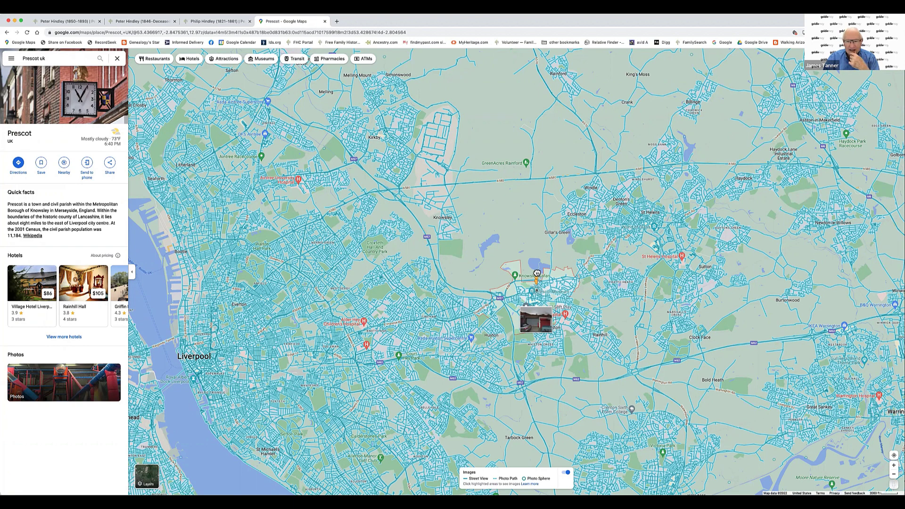
drag(537, 273, 538, 274)
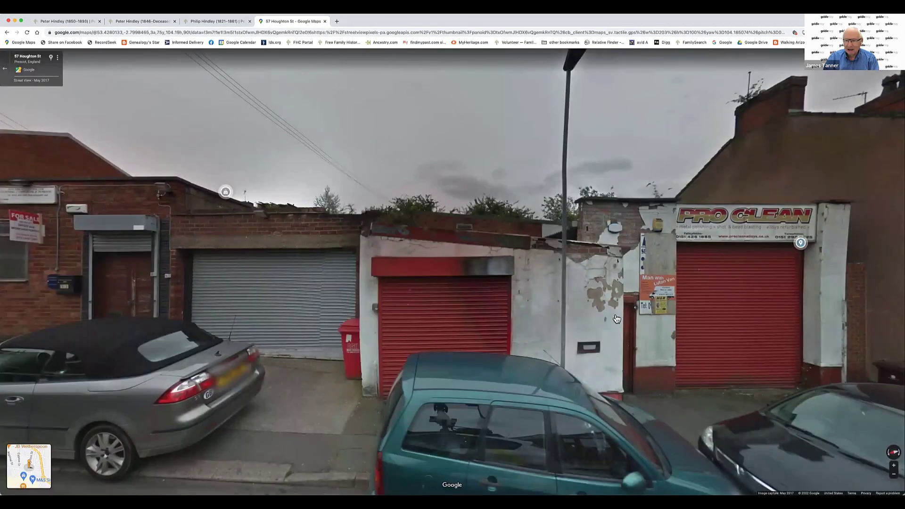
click(748, 311)
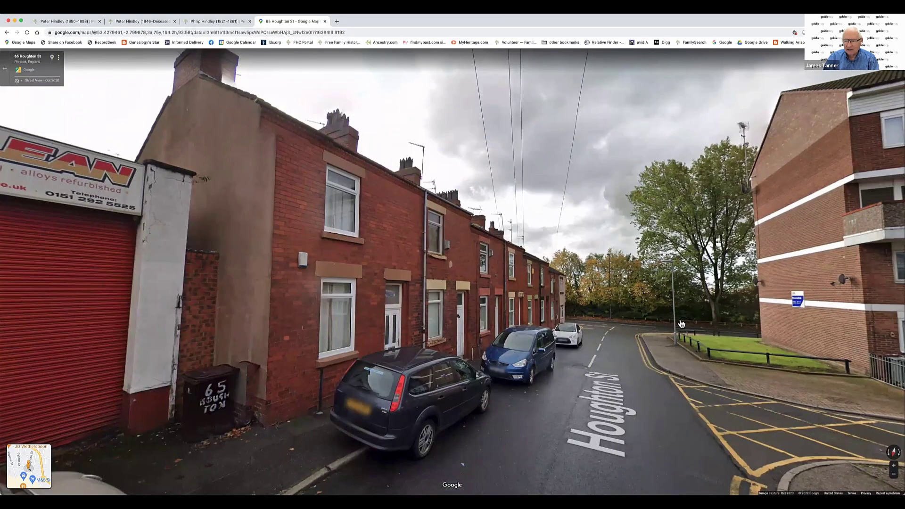
drag(530, 315, 446, 317)
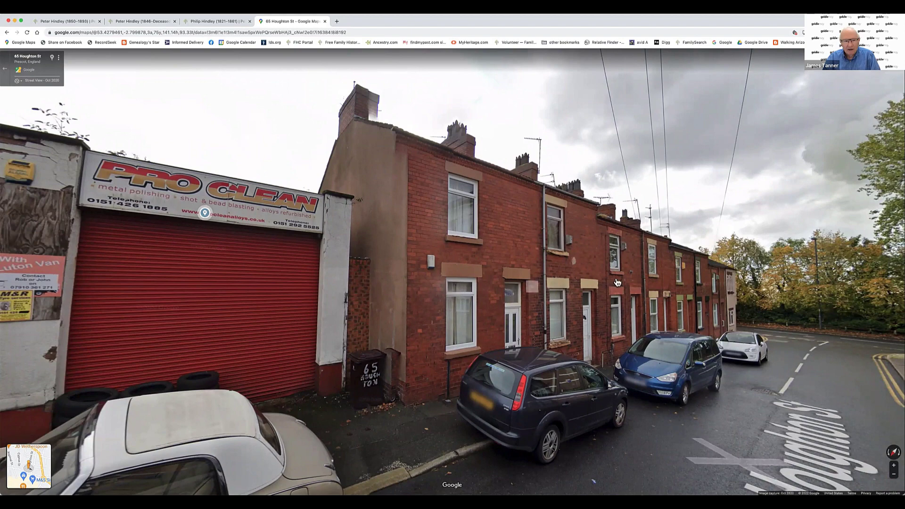
Step: Travel in Street View from Houghton St onto the B5200 and follow it to the corner terrace with the Vape Shack shop
click(462, 281)
drag(462, 277, 213, 279)
drag(703, 276, 598, 274)
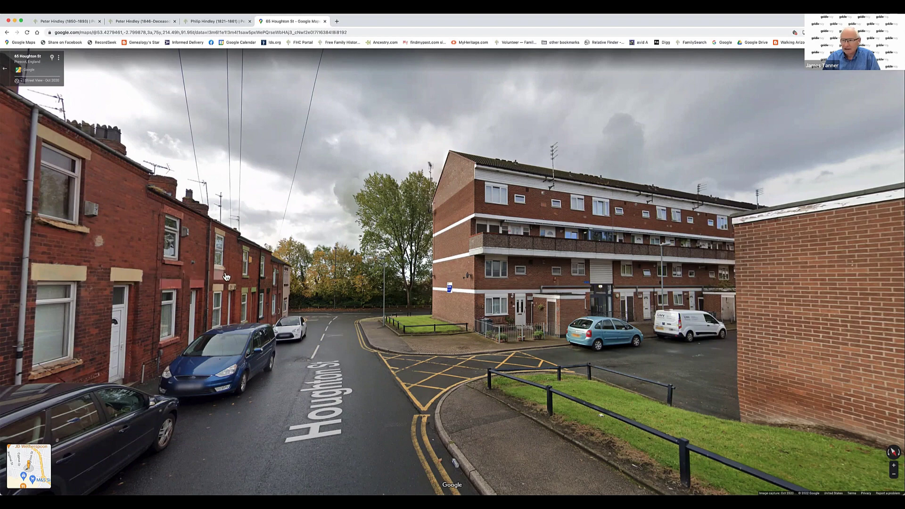
click(345, 321)
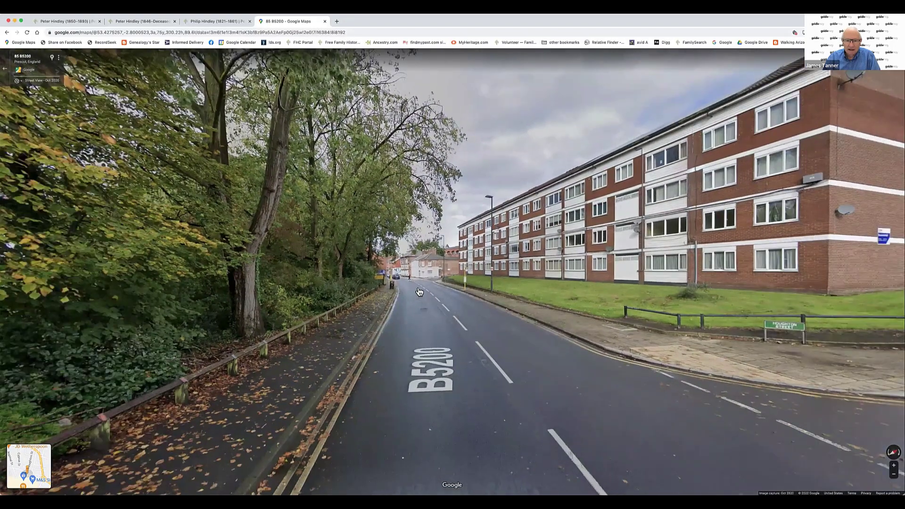
click(419, 292)
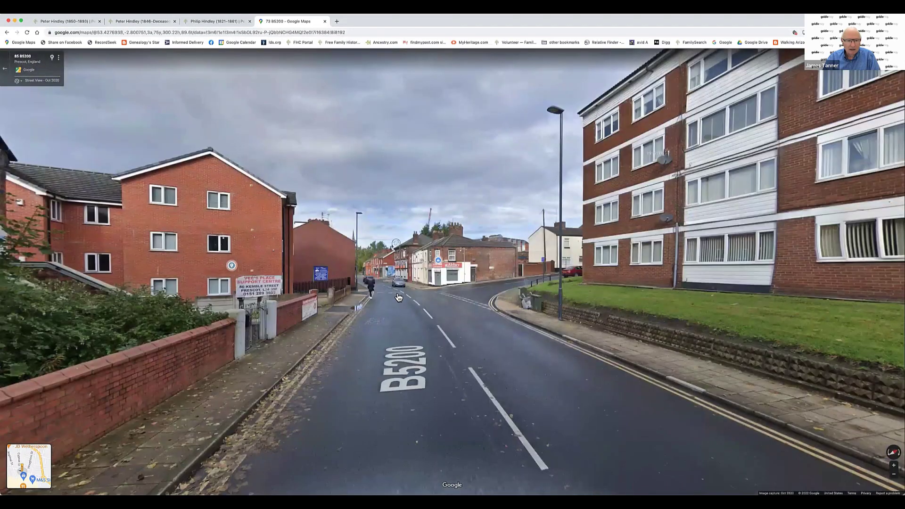
click(399, 298)
click(358, 295)
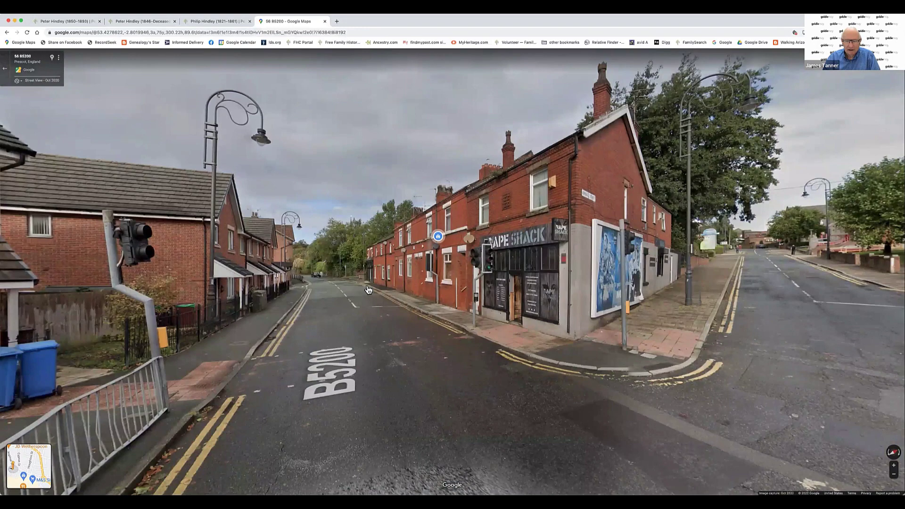
click(589, 280)
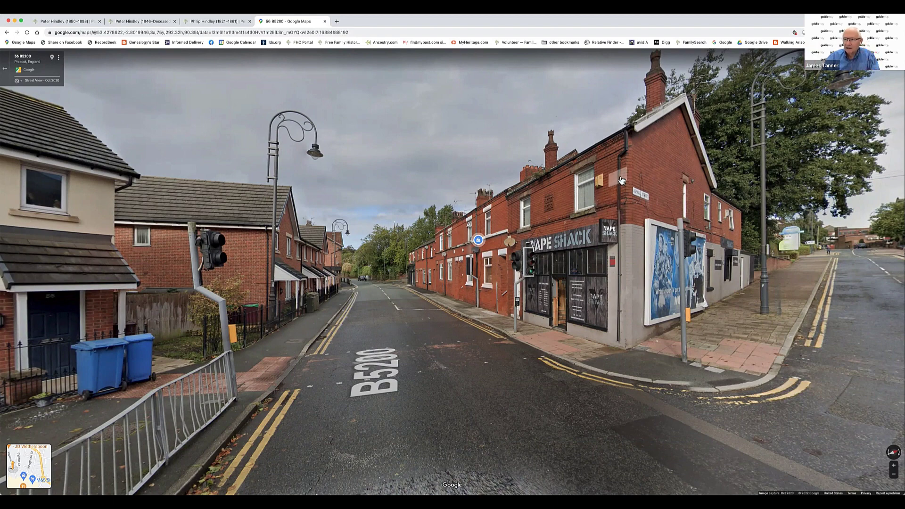
Step: Continue in Street View along the B5200 and Kemble St, past Prescot Community Church, to the church with the spire at Market Pl
click(397, 312)
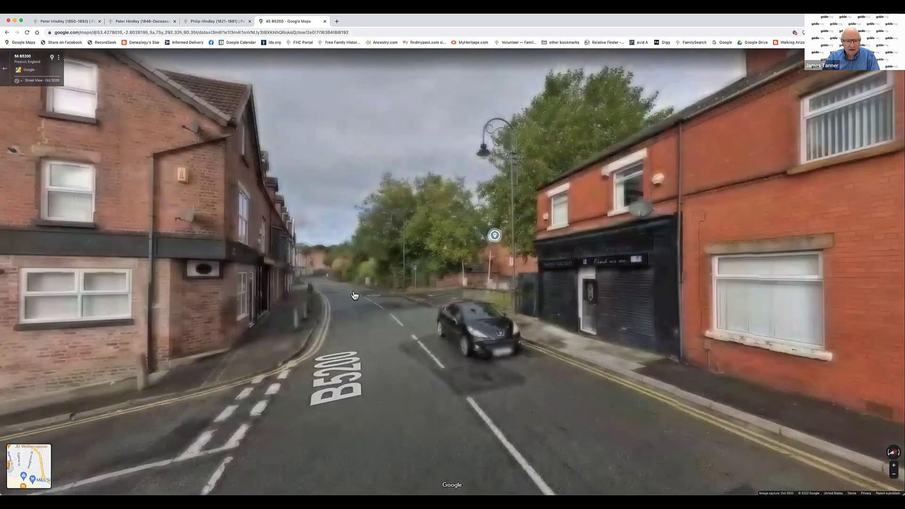
click(303, 294)
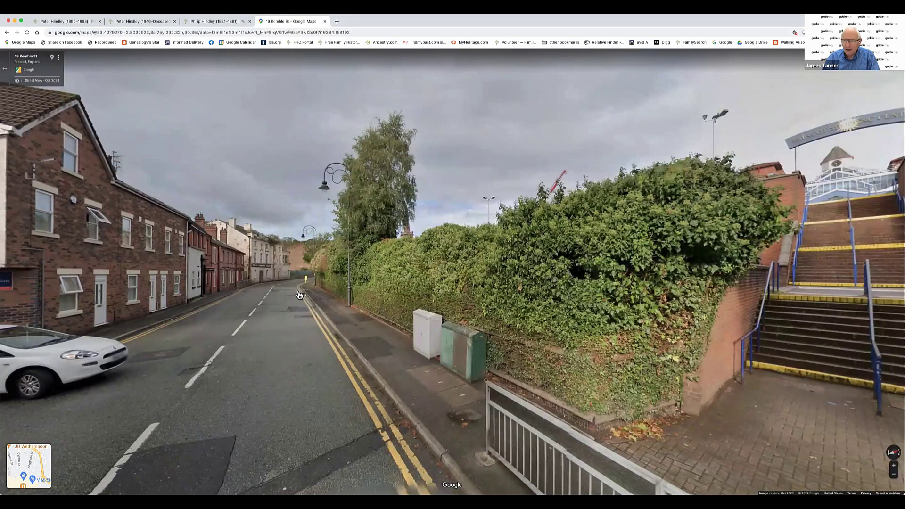
click(296, 295)
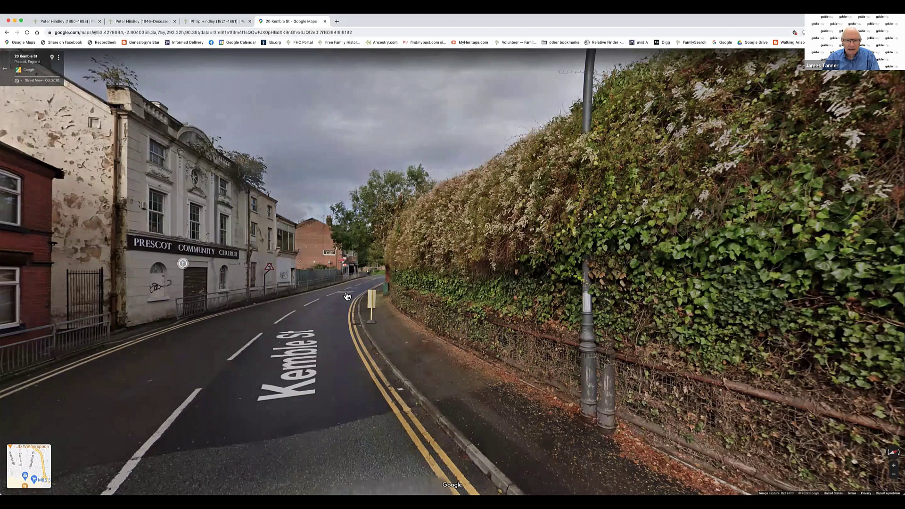
click(346, 296)
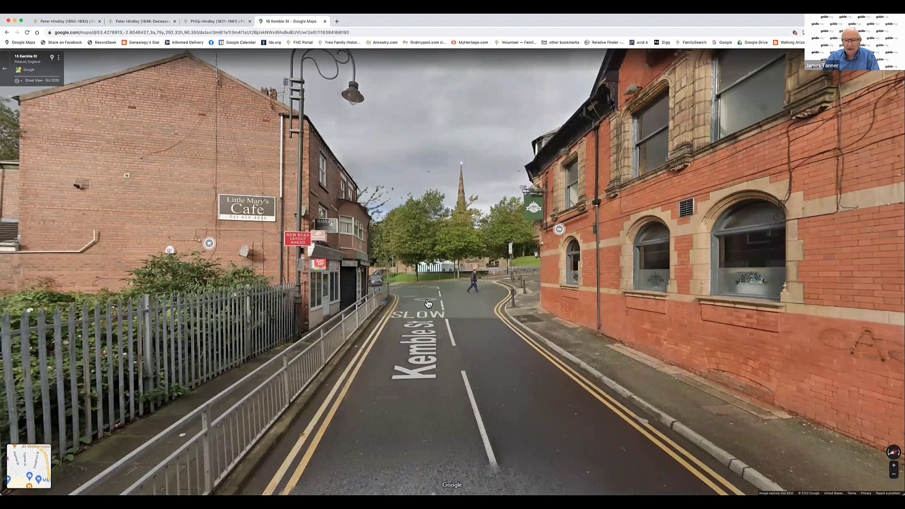
click(448, 282)
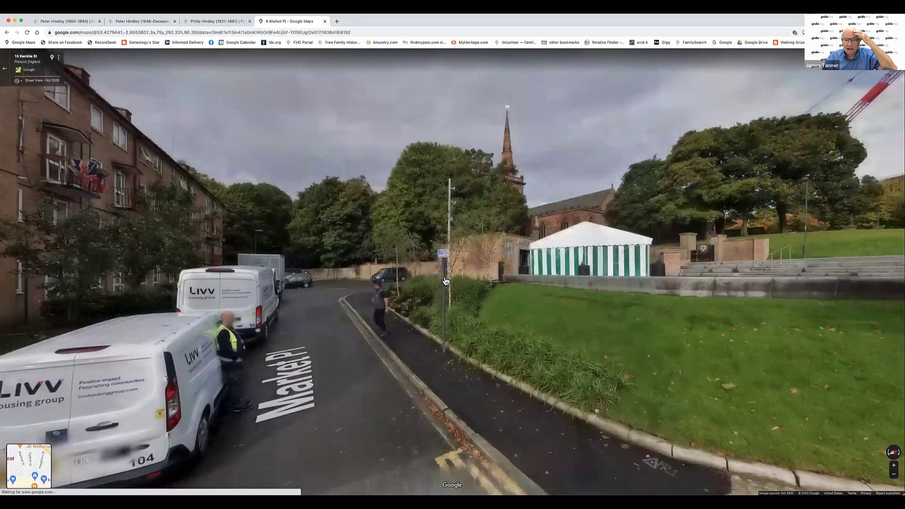
click(362, 286)
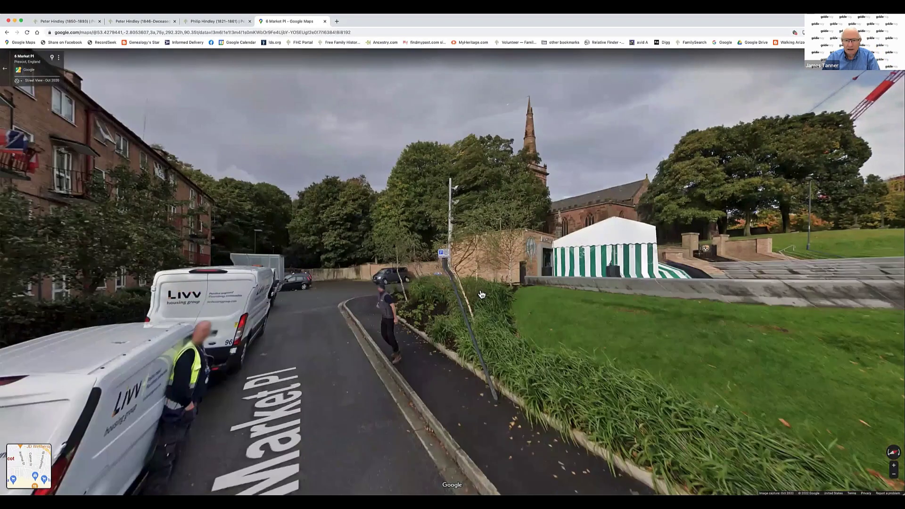
Step: Move from Market Pl back onto the B5200 in Street View and view the stone church from the green and the junction
click(697, 355)
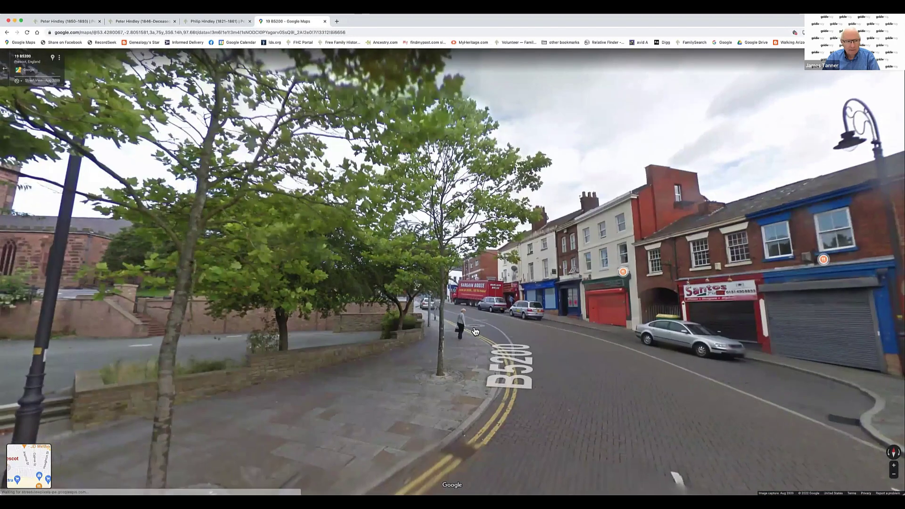
drag(475, 331, 622, 321)
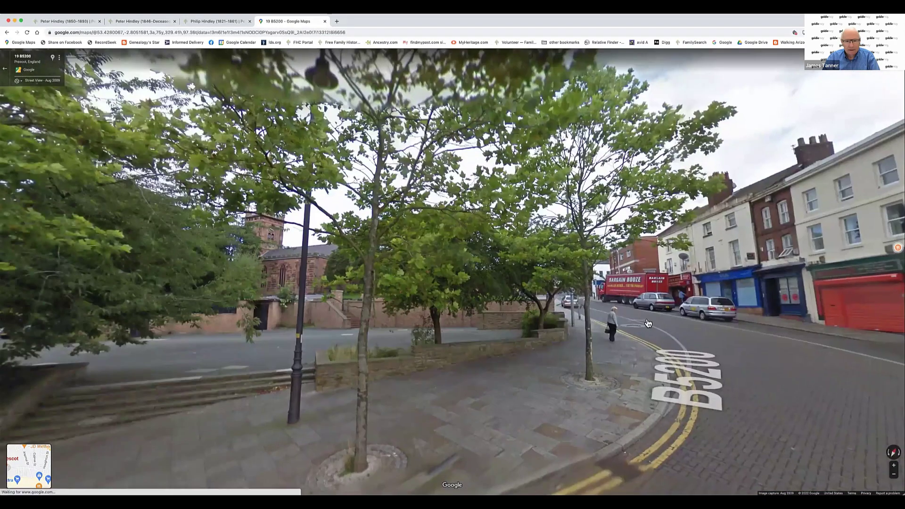
click(625, 315)
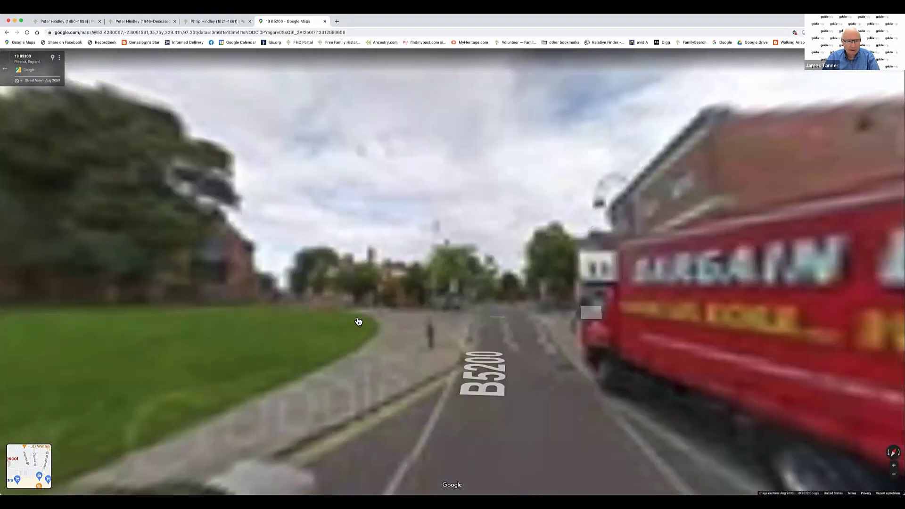
drag(360, 299, 590, 292)
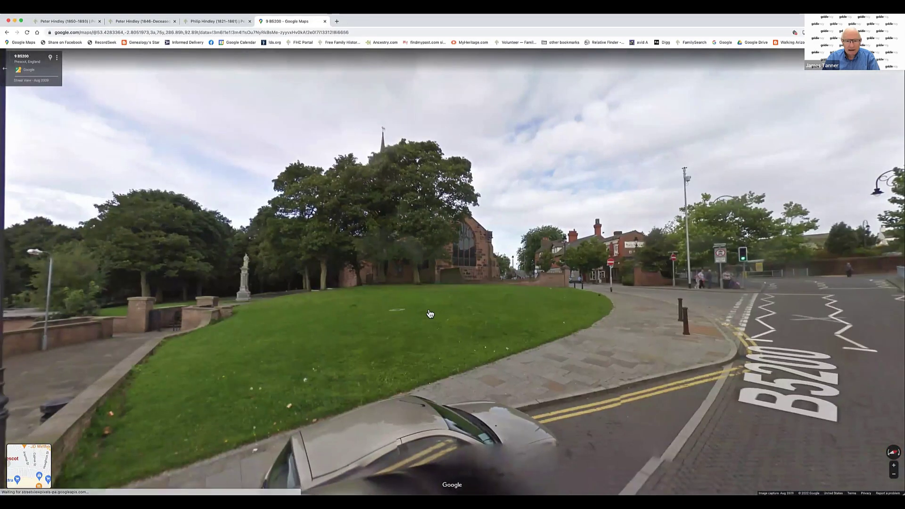
mouse_move(347, 310)
mouse_down()
mouse_move(506, 309)
mouse_move(358, 311)
mouse_up()
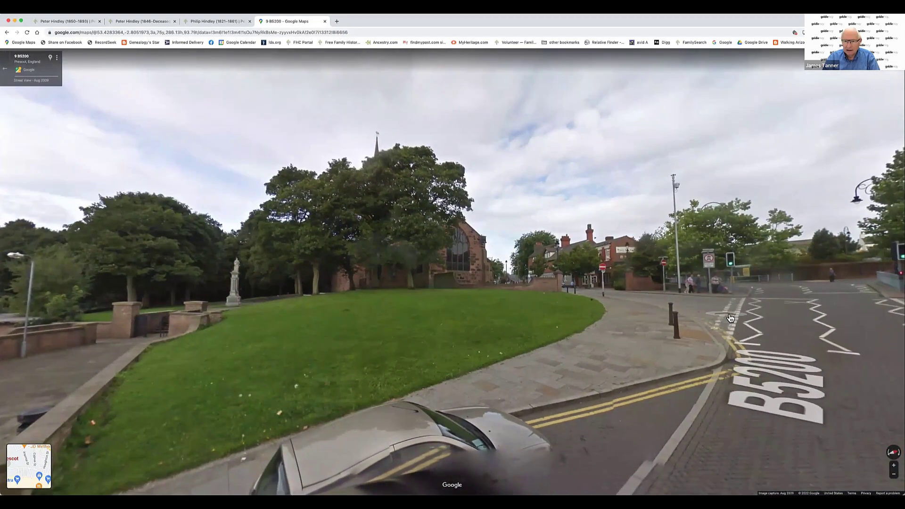
click(728, 315)
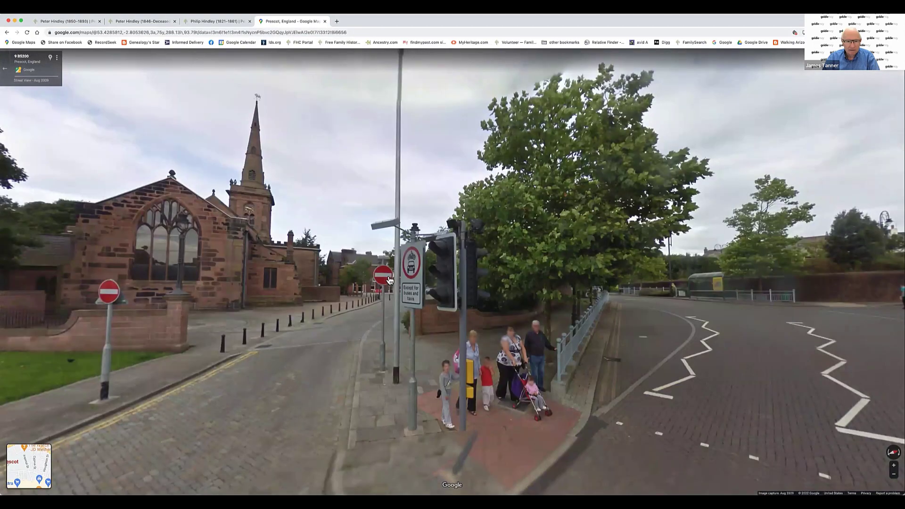
Step: Look around from the railed, tree-lined road beside the church junction and follow it in Street View to the green bus shelter
click(346, 345)
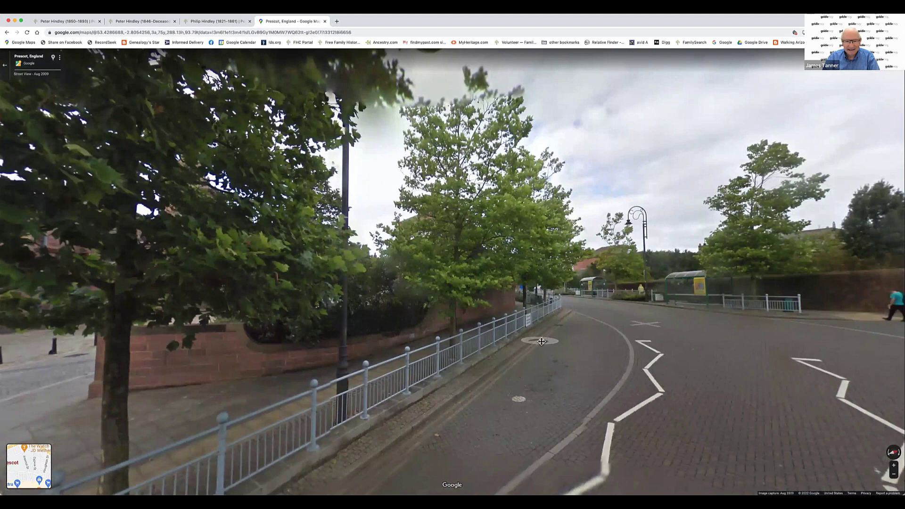
drag(542, 341, 735, 351)
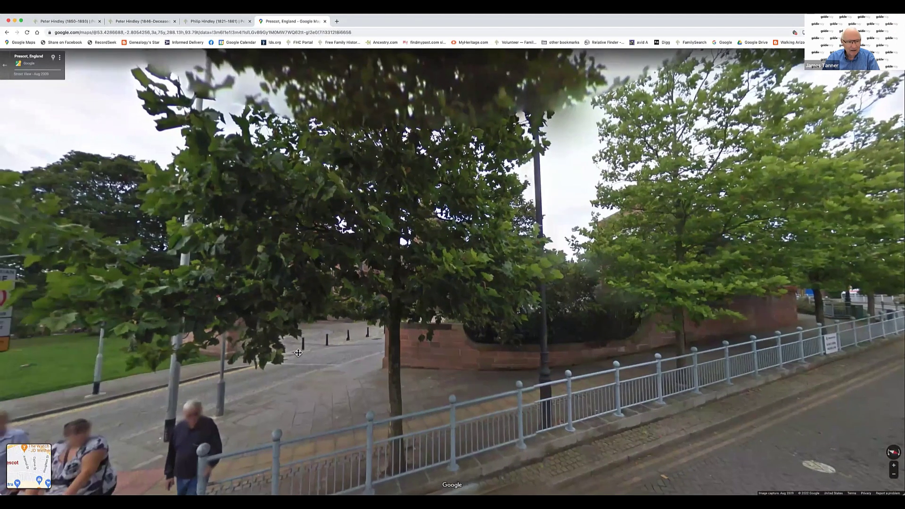
drag(304, 343, 496, 345)
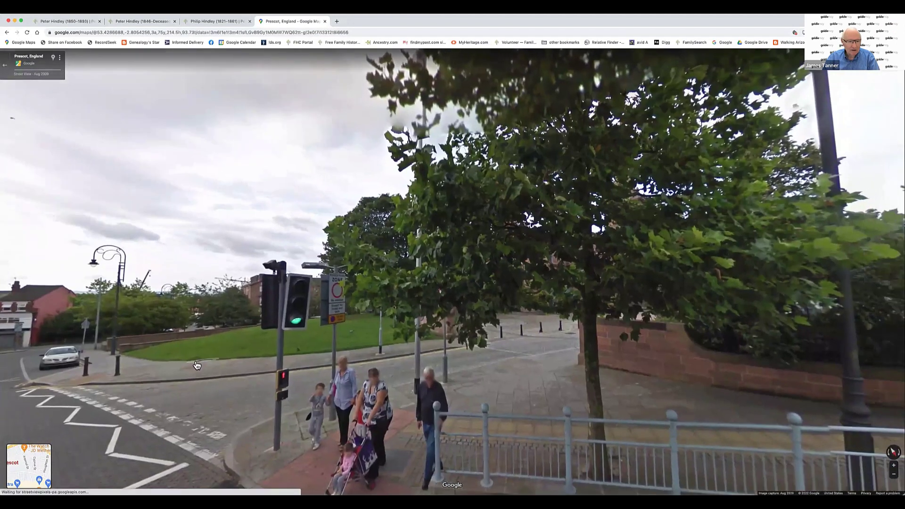
click(197, 366)
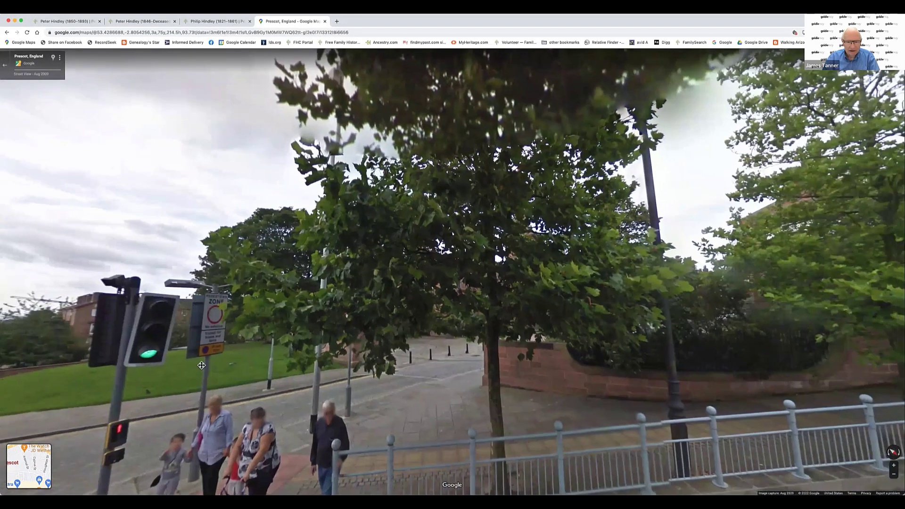
drag(201, 365, 81, 361)
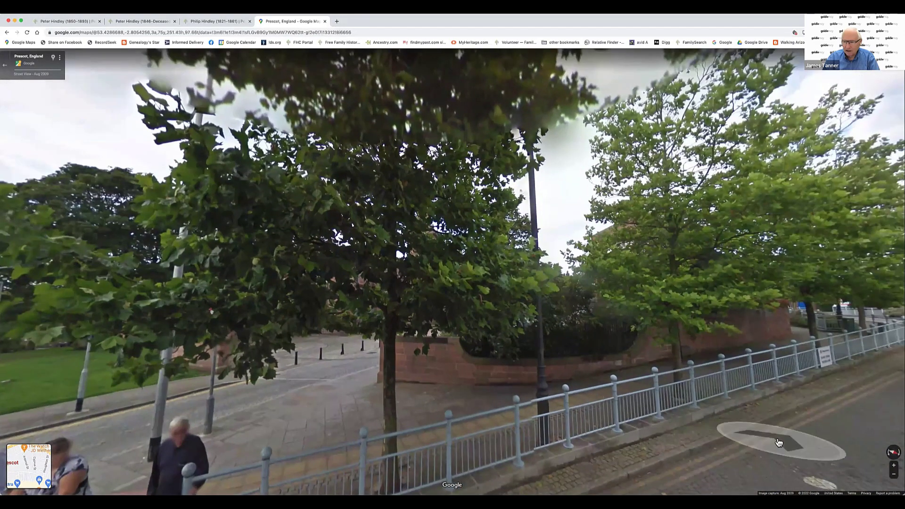
click(779, 442)
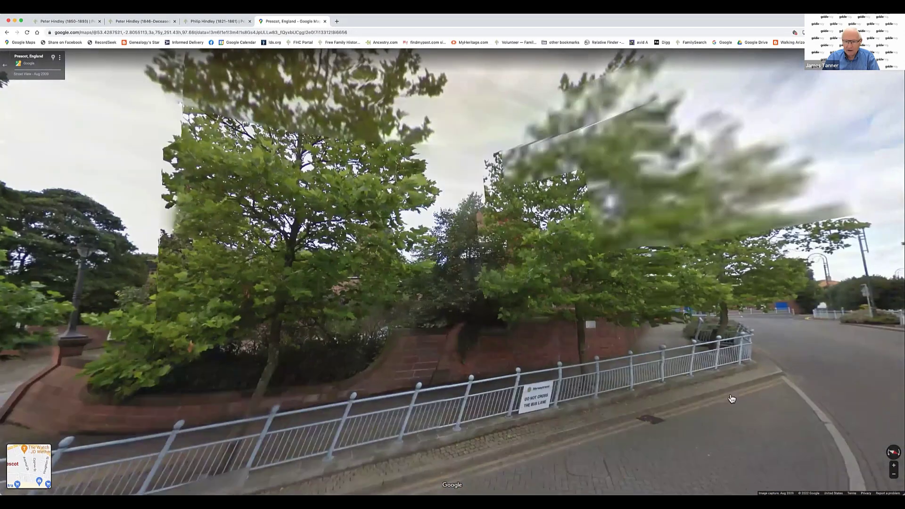
click(700, 362)
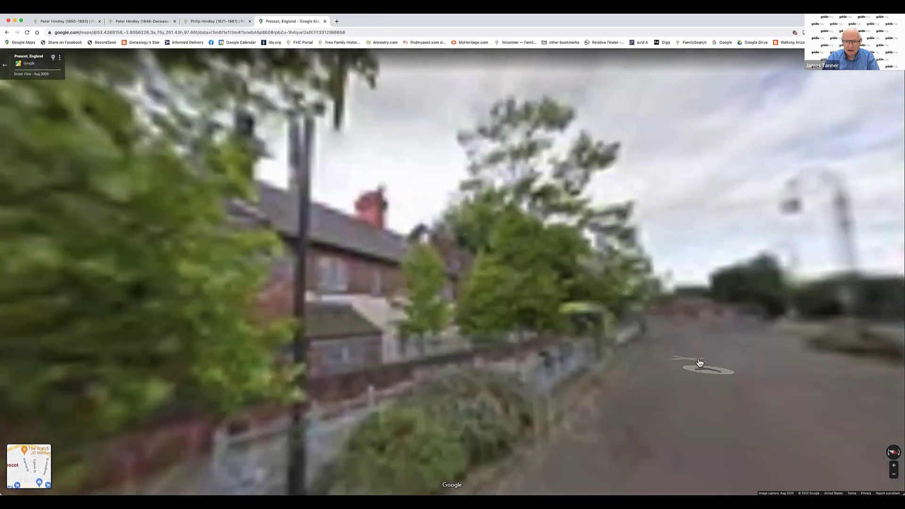
click(686, 360)
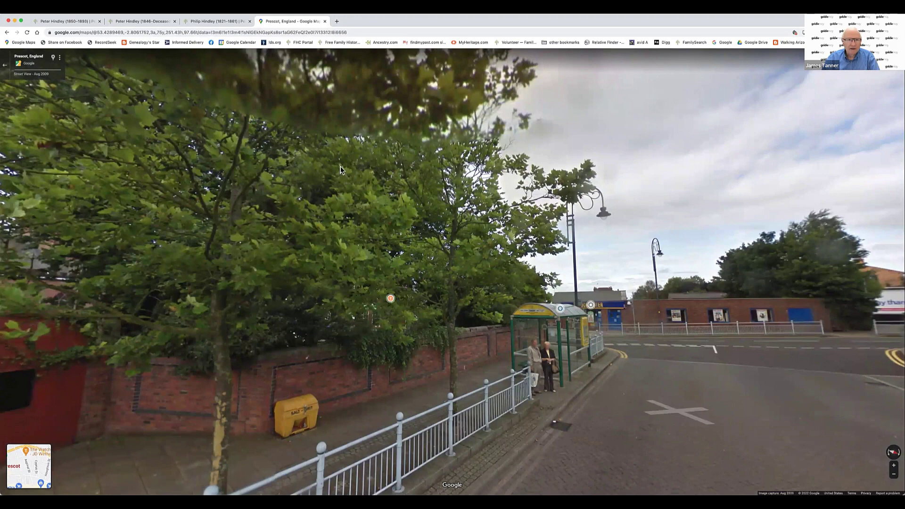
Step: Close the map, return to FamilySearch and open the ancestor's original 1841 census document to examine his household's Naylor Street entry
click(325, 22)
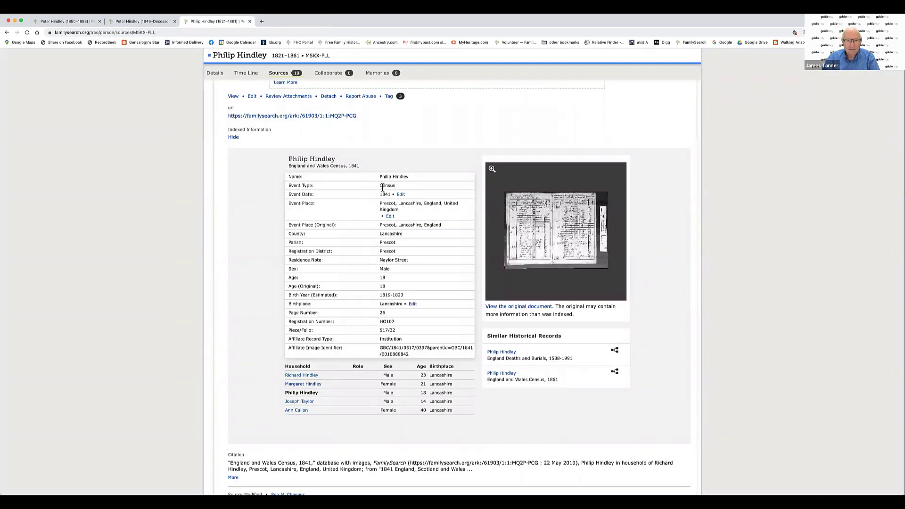
click(555, 234)
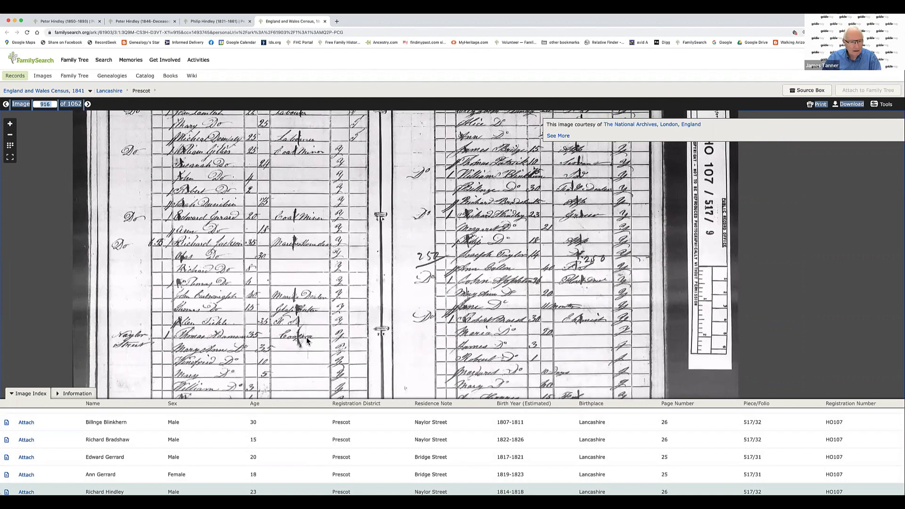
drag(307, 340, 312, 317)
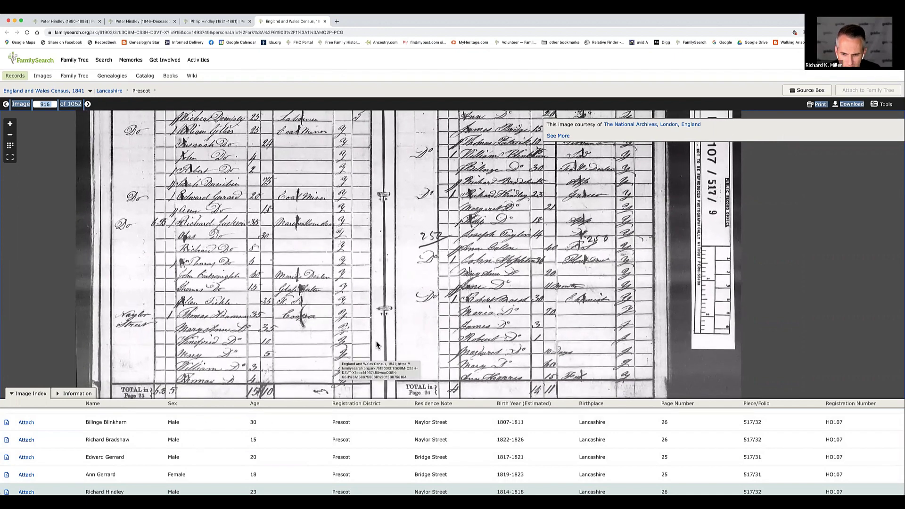
drag(419, 326, 399, 358)
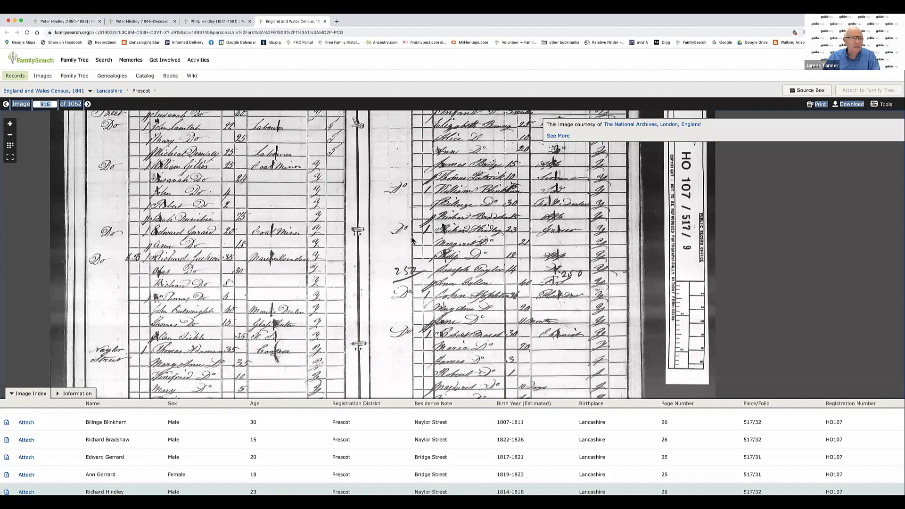
Step: Review the 1841, 1851 and 1861 residences and the family members on the ancestor's details page, checking back against the 1841 census image
click(215, 21)
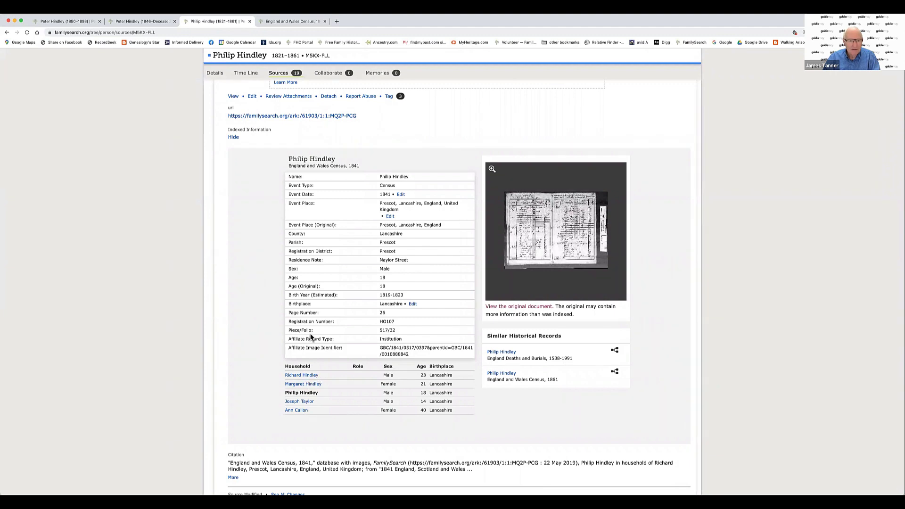
click(215, 73)
scroll(402, 325, down, 7)
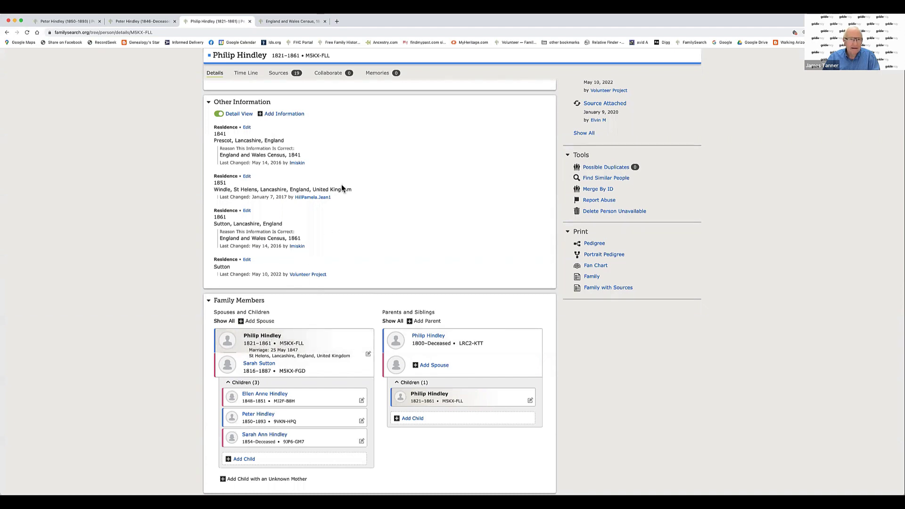
click(300, 24)
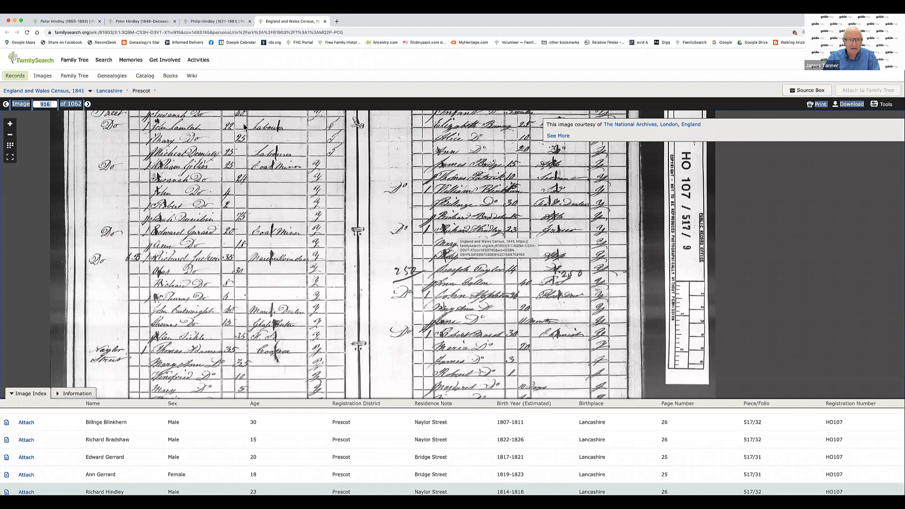
click(211, 20)
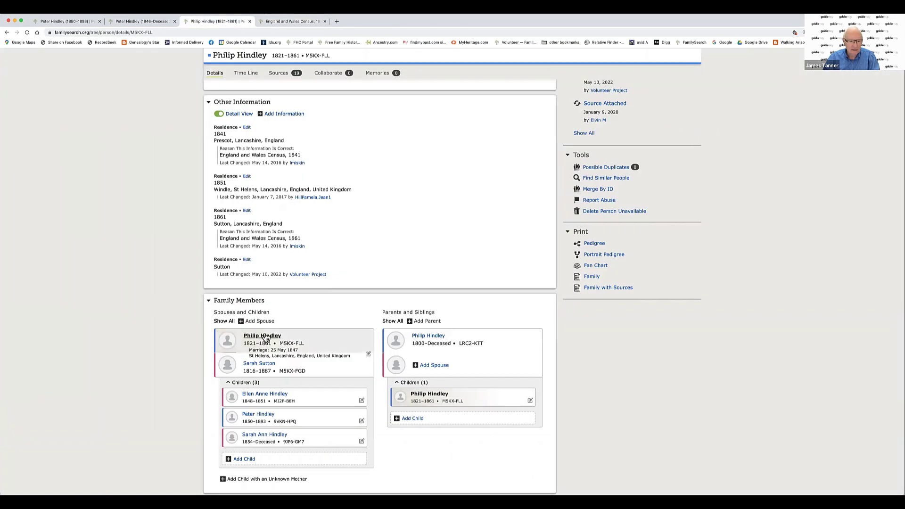
drag(299, 235, 298, 256)
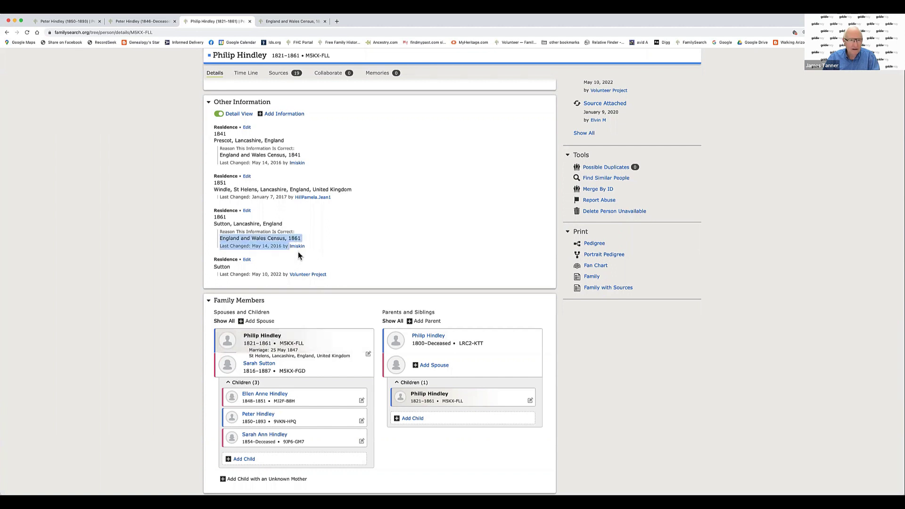
click(324, 225)
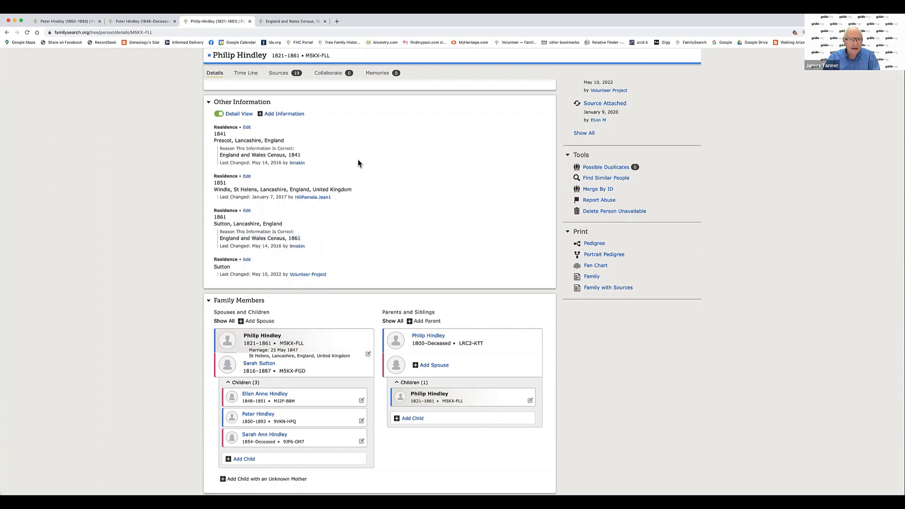
Step: Check the 1841 census image again and review the ancestor's vitals, residences and family members on his details page
click(309, 23)
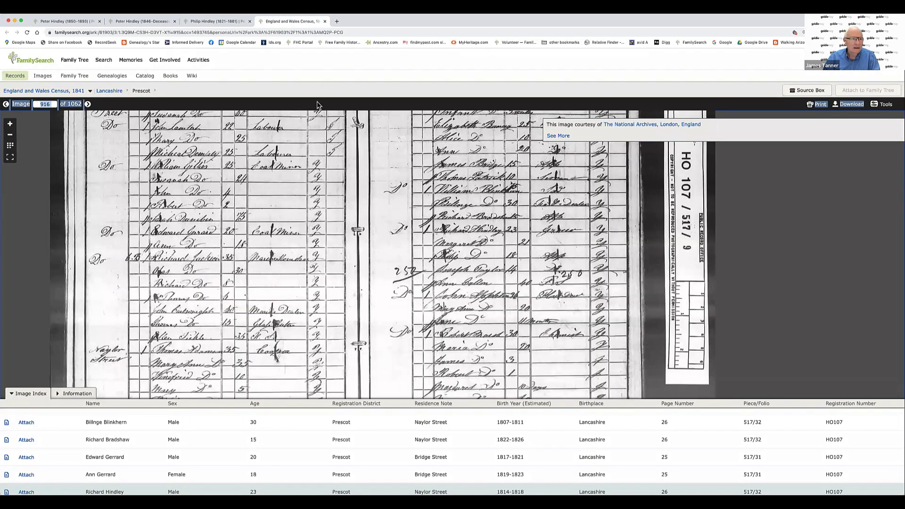
click(229, 21)
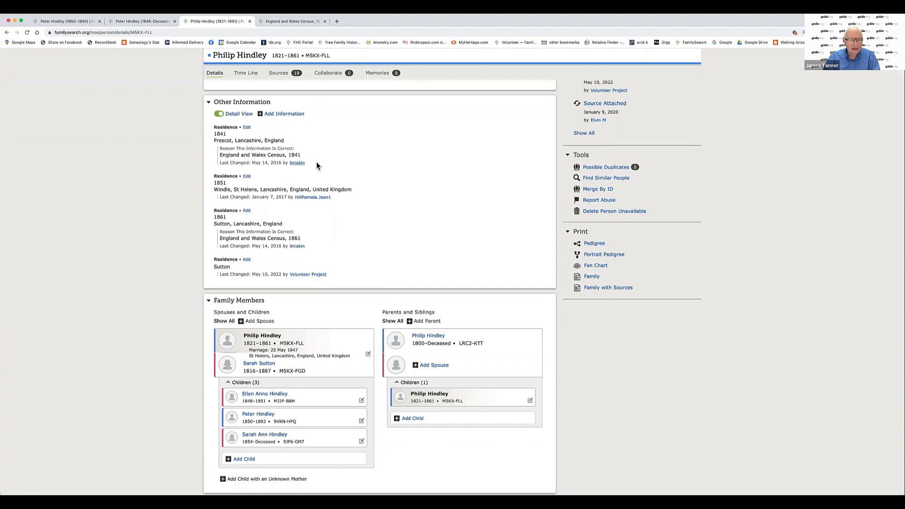
scroll(316, 162, up, 5)
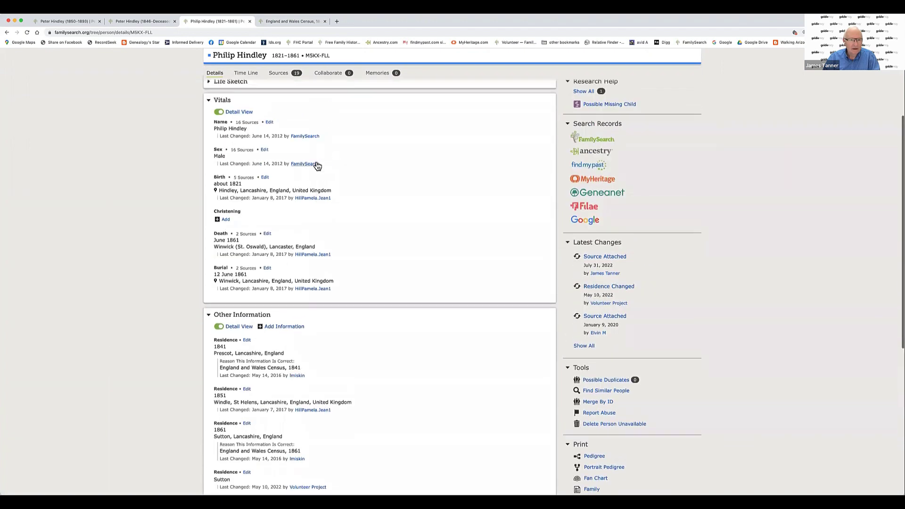
scroll(316, 164, up, 2)
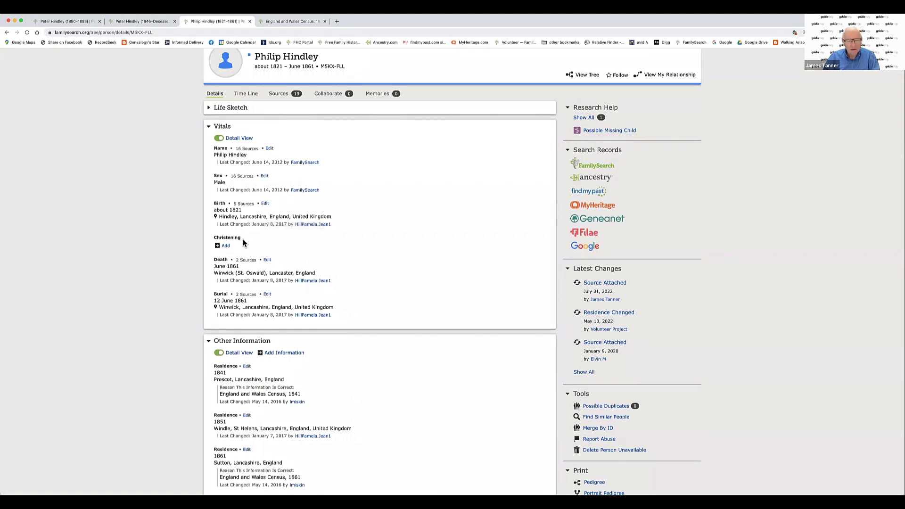
scroll(243, 242, down, 3)
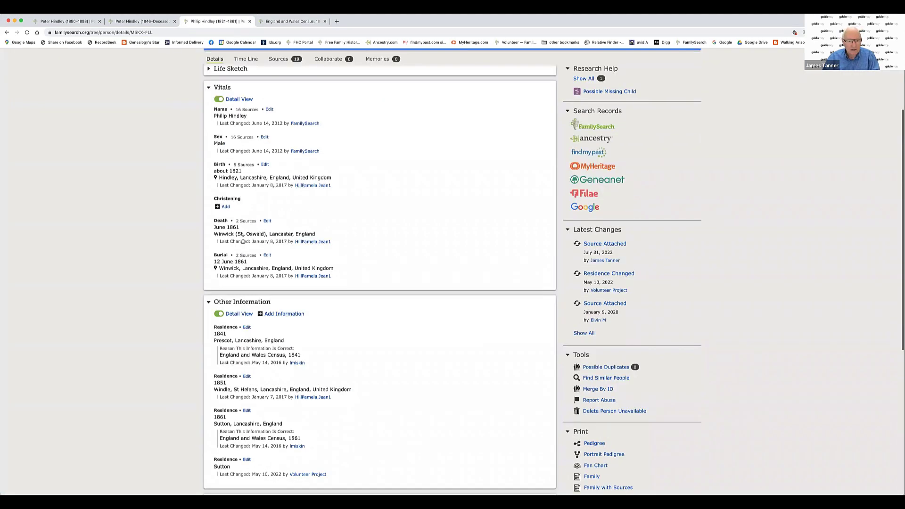
scroll(243, 243, down, 3)
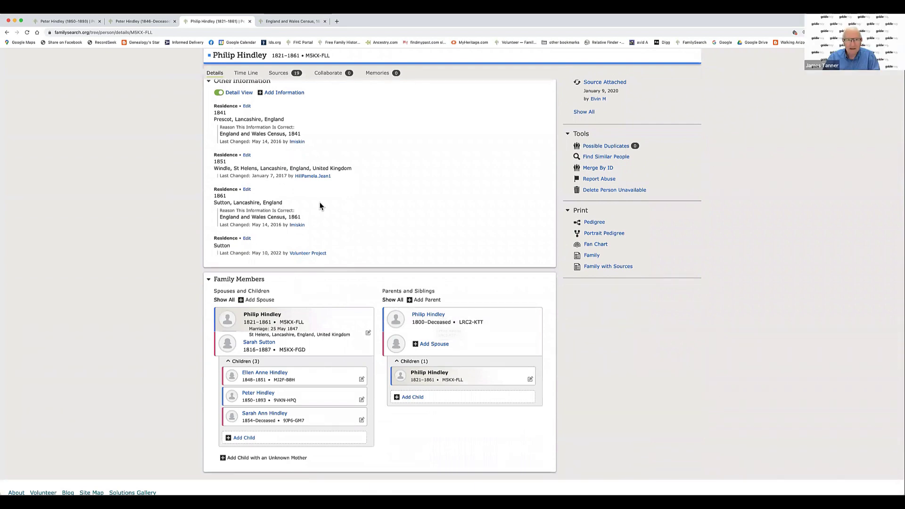
Step: Return to the 1841 census image, and review the details page of the man born in 1846 in Wigan, Lancashire
click(297, 23)
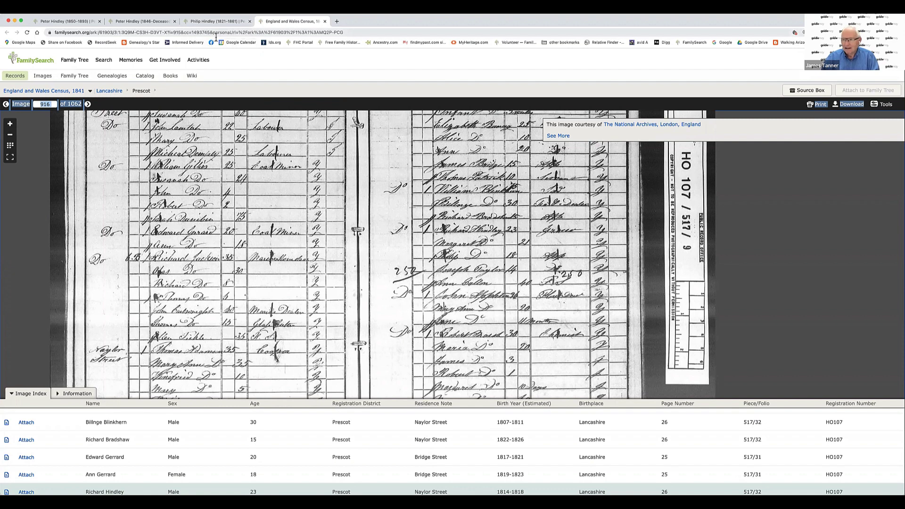
click(136, 24)
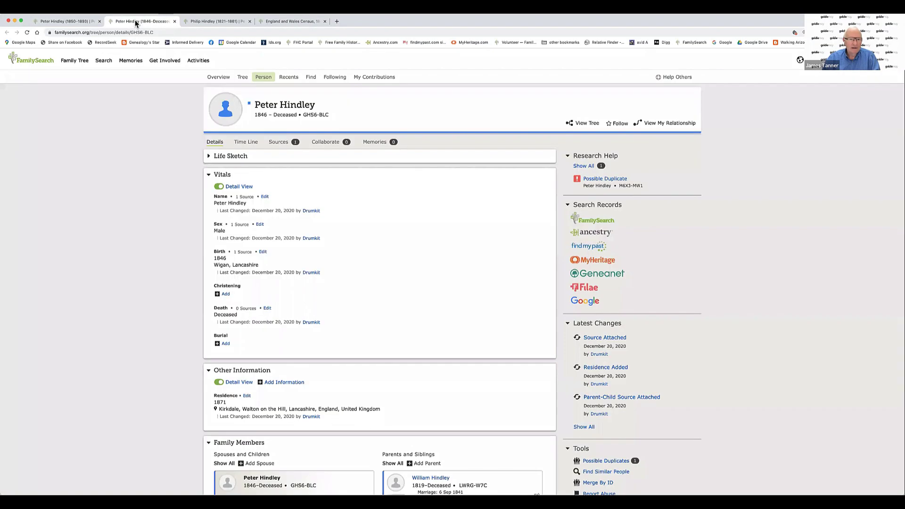
scroll(270, 209, down, 3)
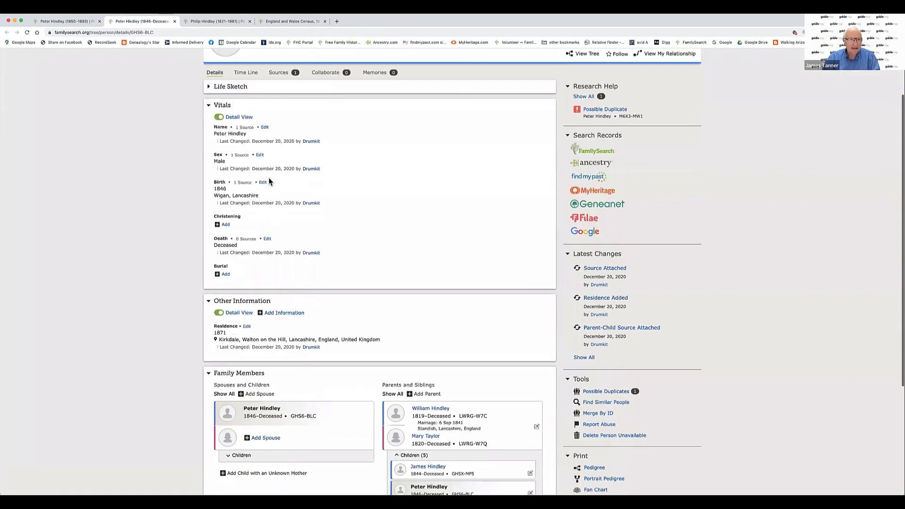
scroll(325, 181, up, 3)
Step: View the relationship chart for the ancestor born about 1821, trace it up to the shared ancestral couple, and close it
click(231, 22)
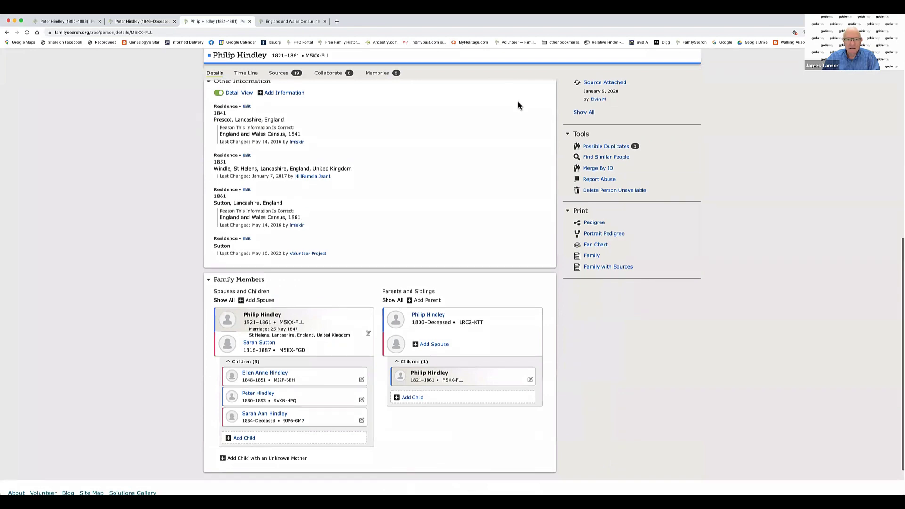
scroll(519, 101, up, 10)
scroll(518, 106, up, 2)
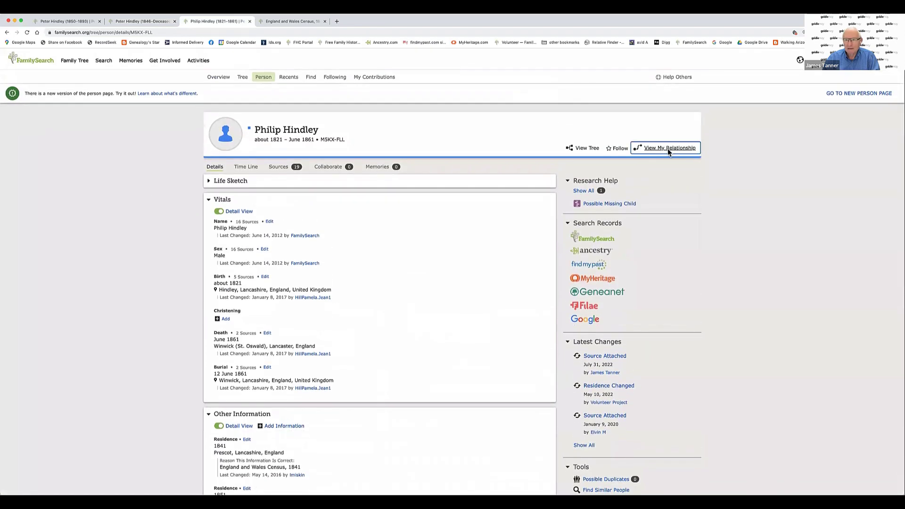
click(668, 148)
drag(469, 186, 479, 240)
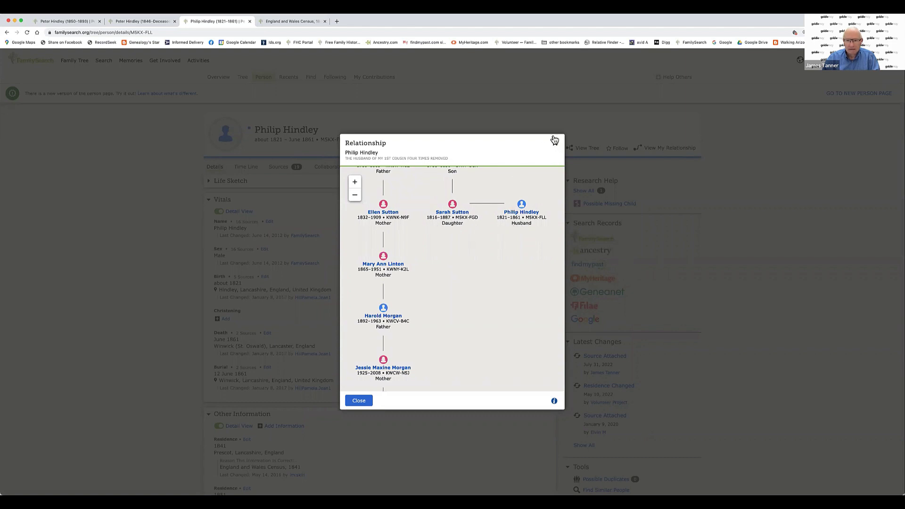
scroll(467, 264, up, 4)
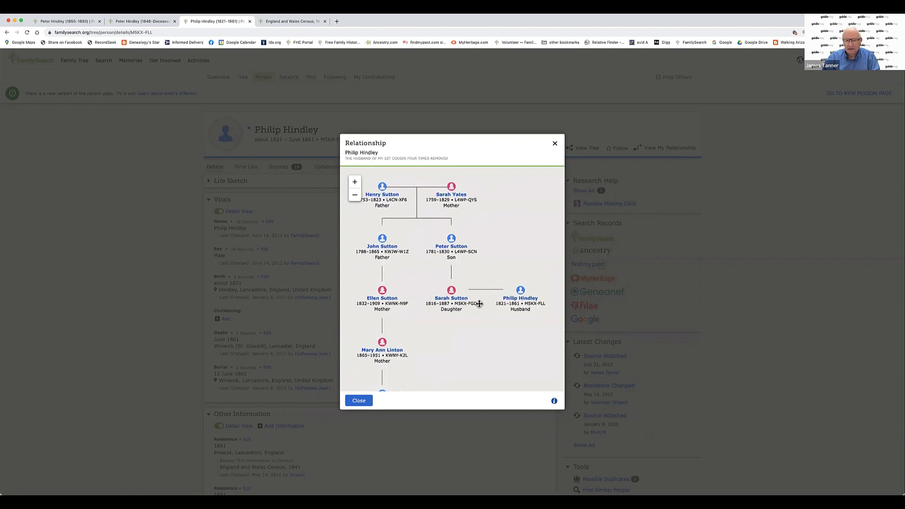
click(555, 144)
Step: Review the ancestor's family members and the vitals, residences and family on the details page of his son born in 1850
scroll(389, 265, down, 3)
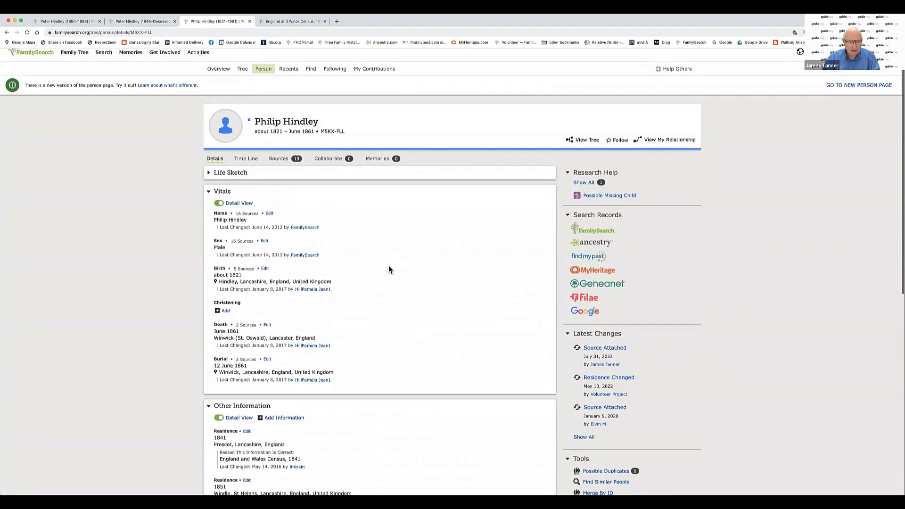
scroll(388, 266, down, 5)
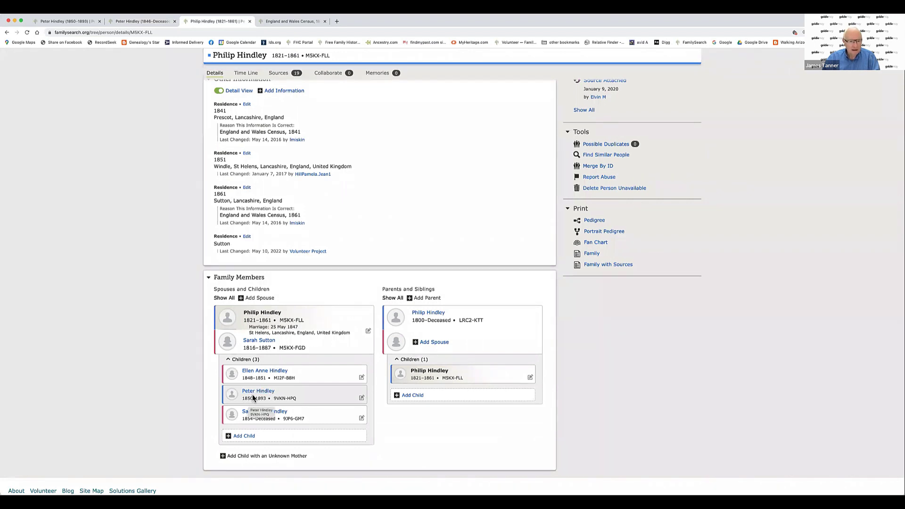
click(63, 21)
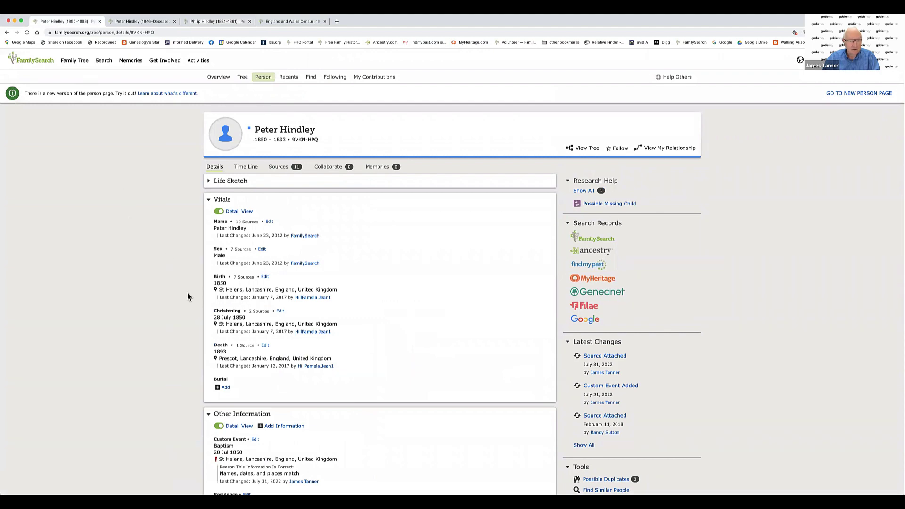
scroll(188, 296, down, 3)
scroll(187, 296, down, 8)
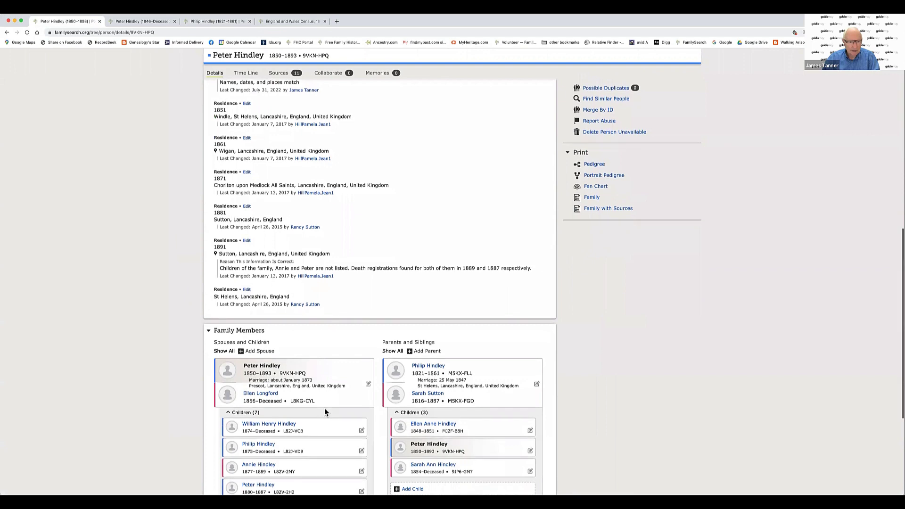
scroll(324, 408, down, 3)
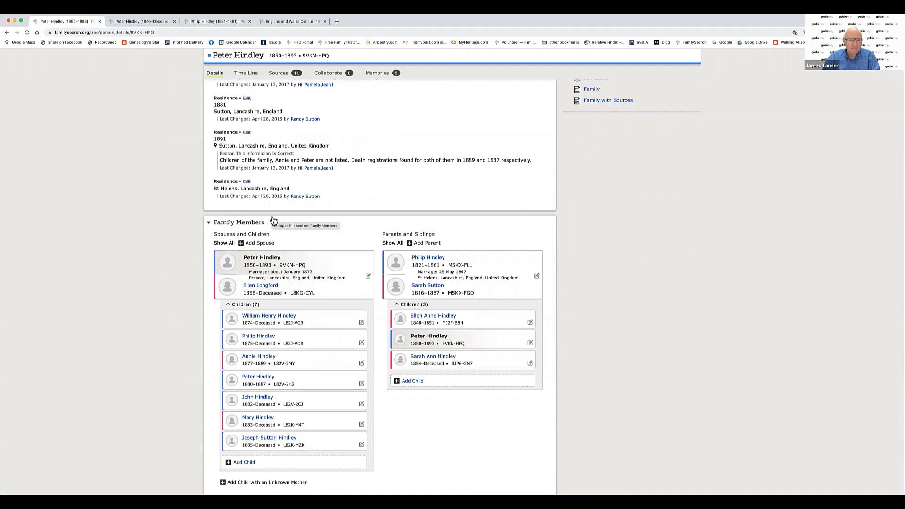
scroll(274, 221, up, 6)
scroll(272, 219, up, 2)
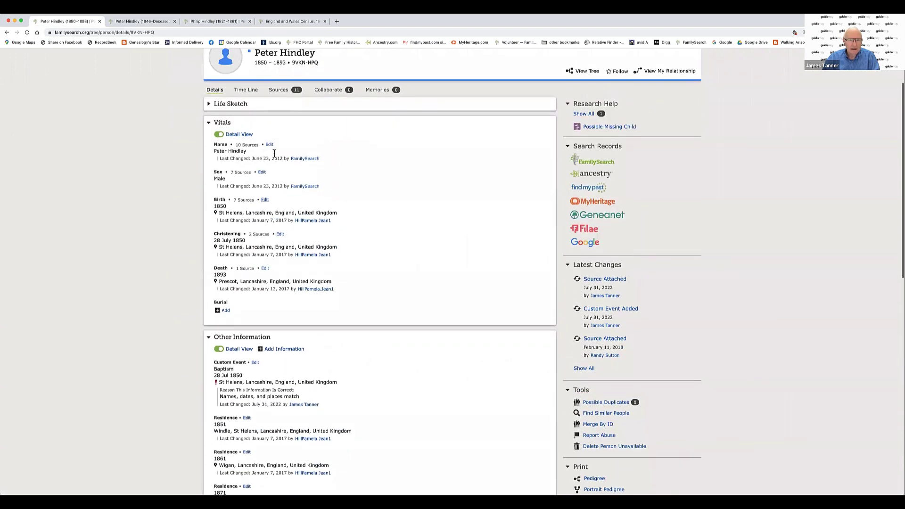
Step: Open the 1851 England and Wales Census entry in the son's sources and examine its indexed details and household
click(283, 92)
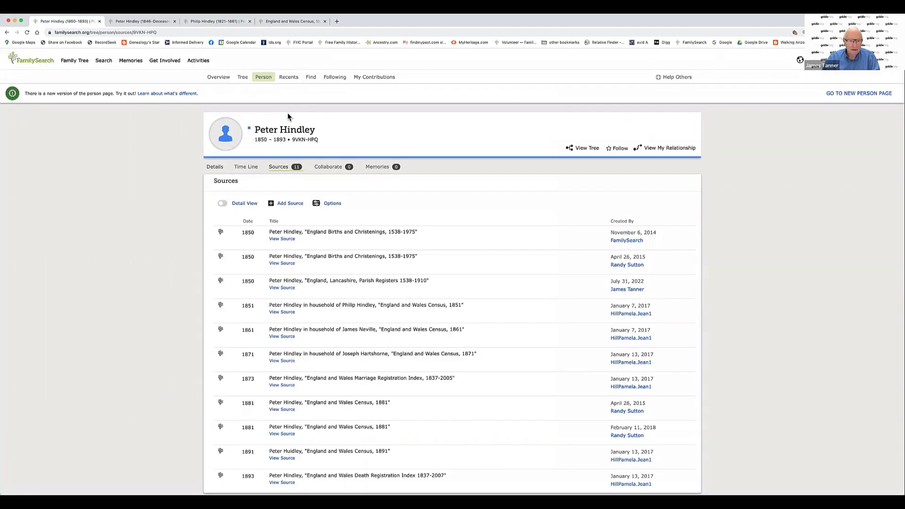
scroll(344, 320, down, 2)
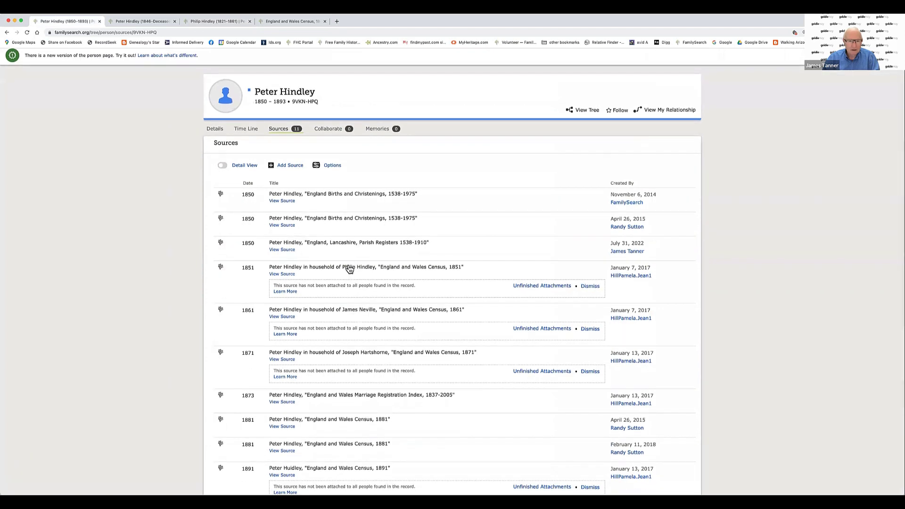
click(350, 269)
scroll(363, 346, down, 1)
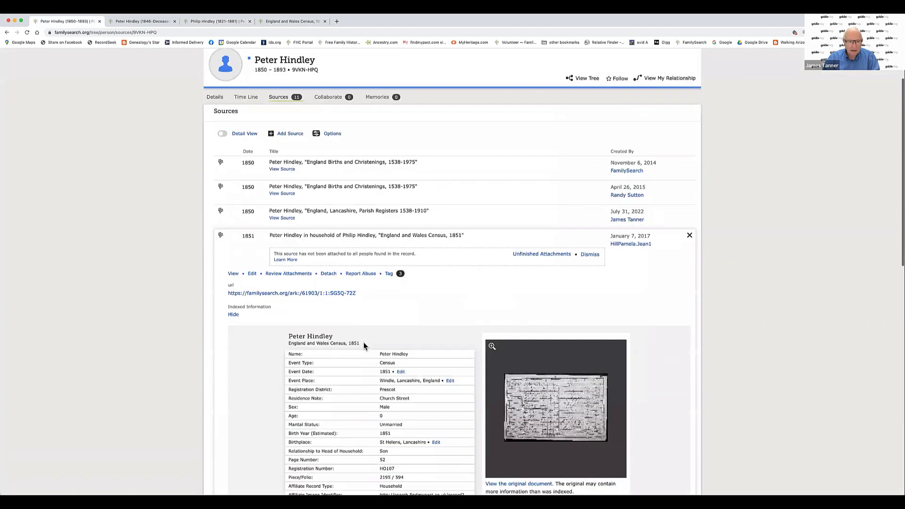
scroll(363, 346, down, 4)
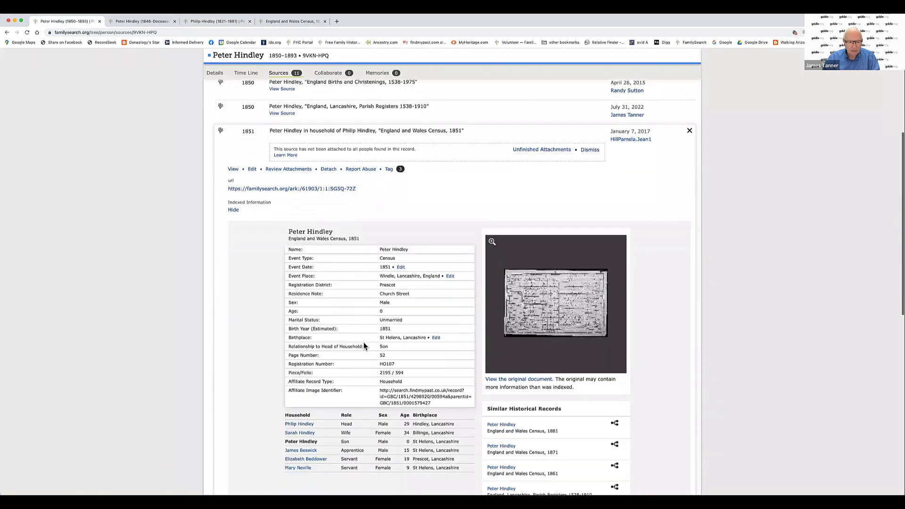
scroll(363, 346, down, 2)
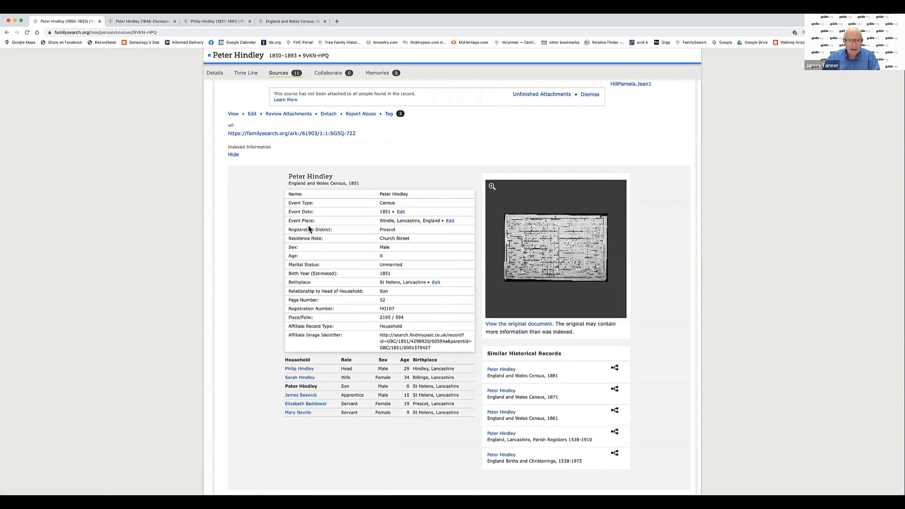
scroll(309, 229, up, 3)
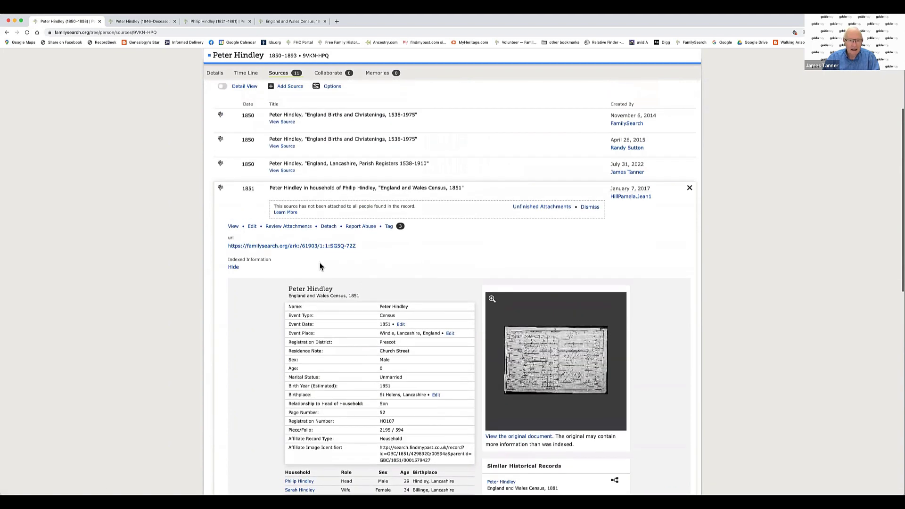
scroll(319, 267, down, 1)
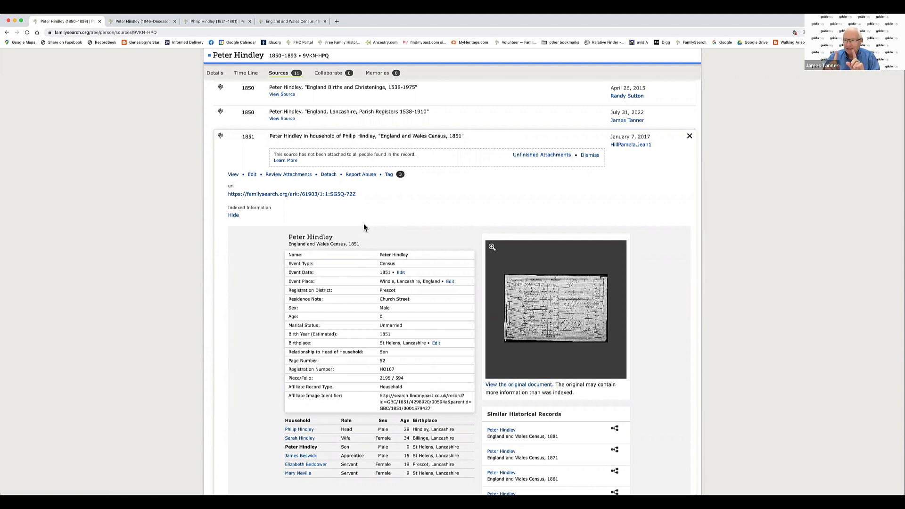
Step: Return to the son's details to check his parents and christening, and compare them with the father's vitals on his own page
key(super+Left)
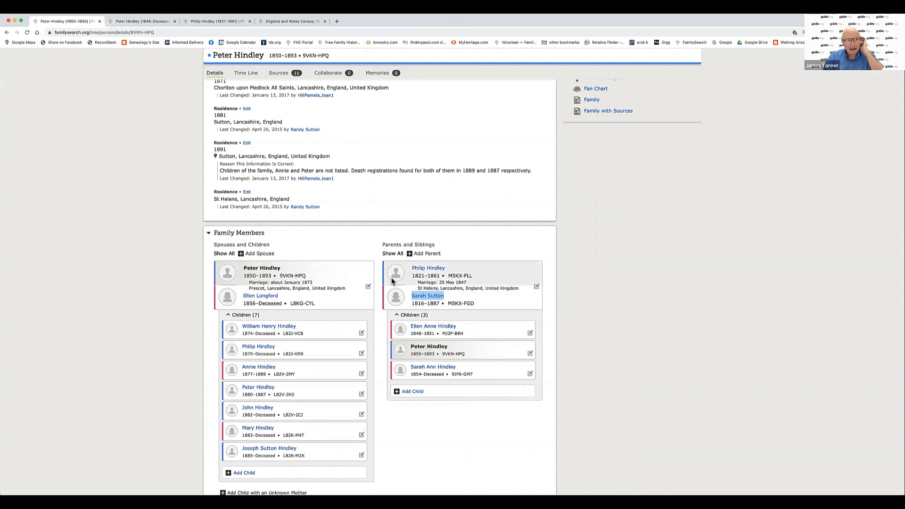
scroll(405, 155, up, 15)
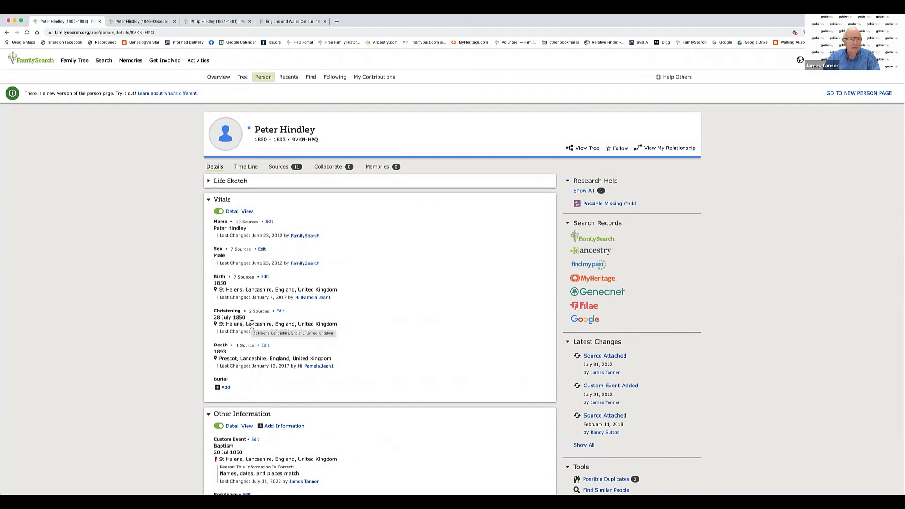
click(223, 21)
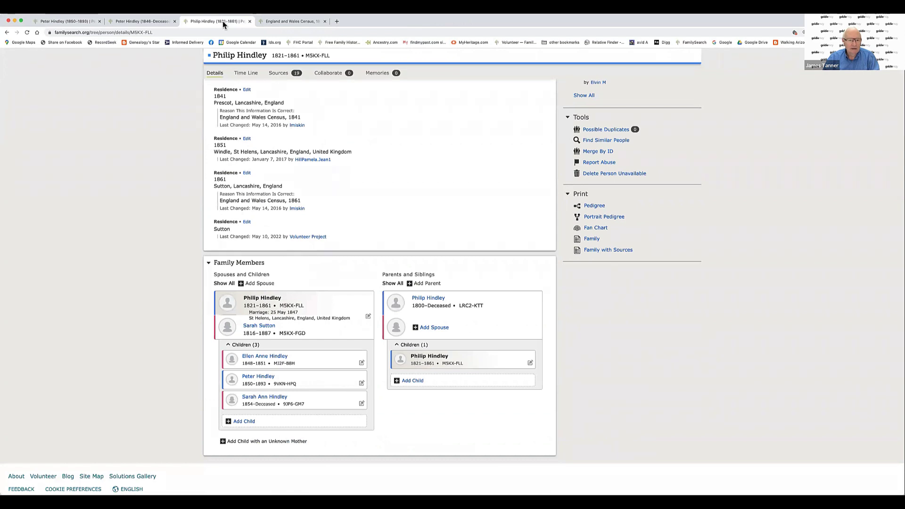
scroll(295, 200, up, 10)
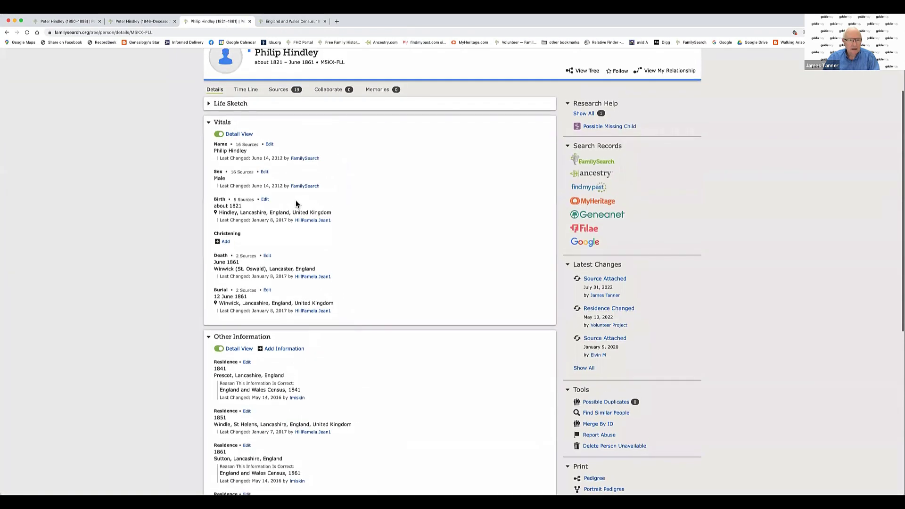
scroll(296, 200, up, 3)
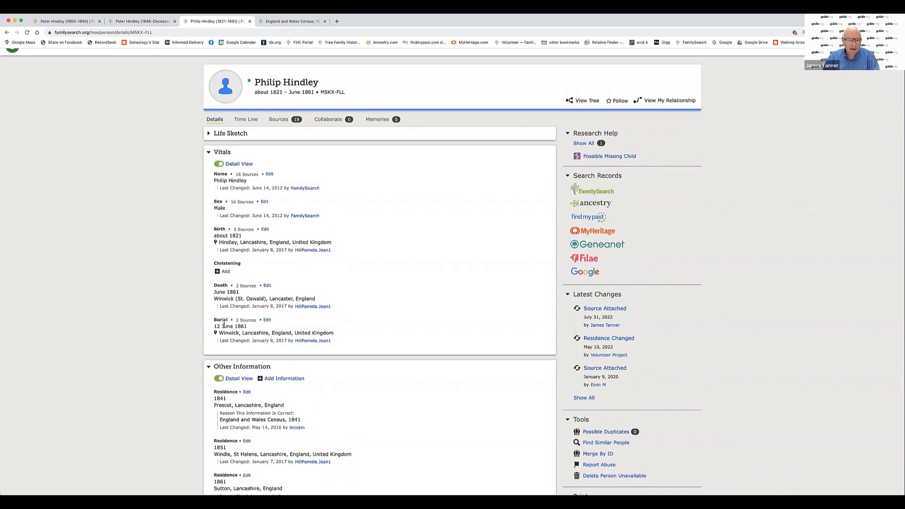
Step: In the father's sources, collapse the 1841 census entry and open the 1847 "England, Lancashire, Parish Registers 1538-1910" marriage source
click(280, 121)
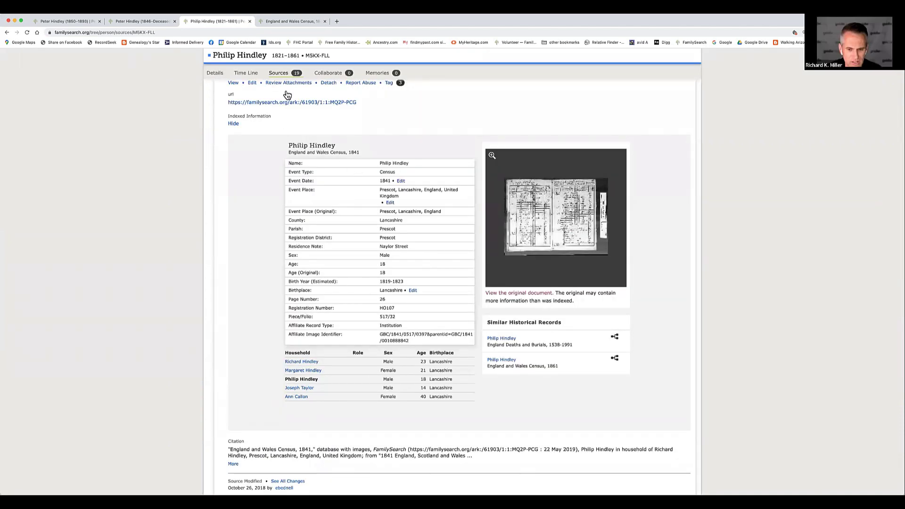
scroll(287, 95, up, 5)
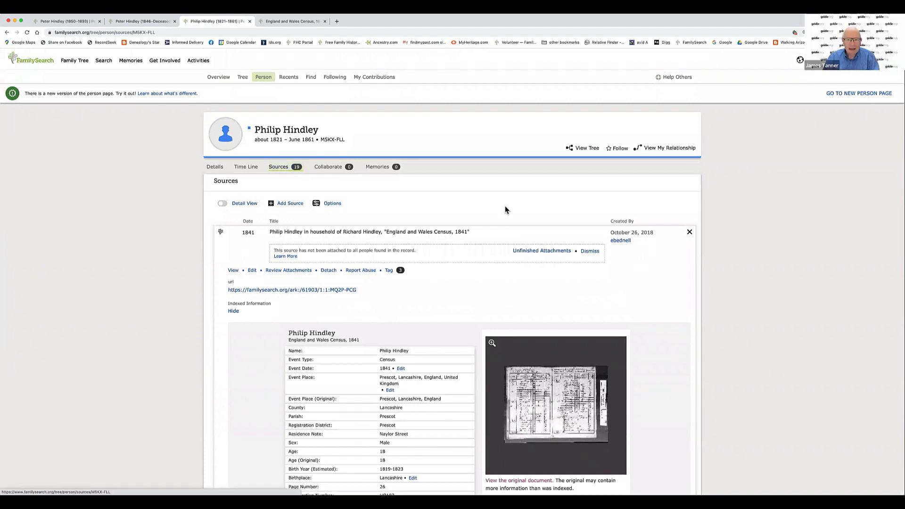
click(689, 235)
scroll(336, 269, down, 4)
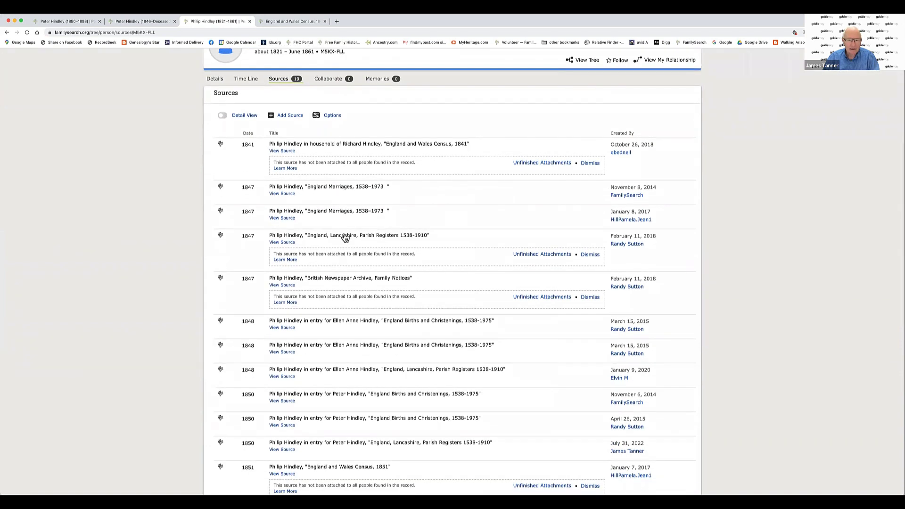
click(346, 238)
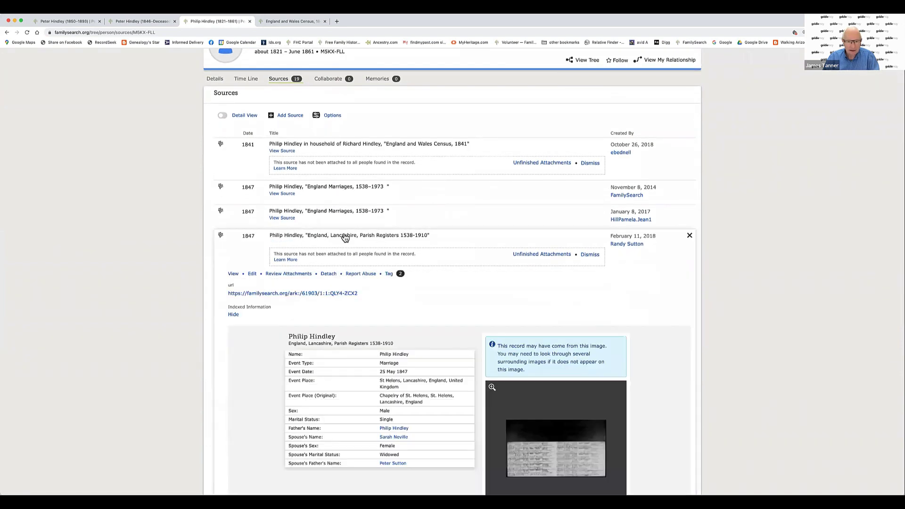
Step: In the father's sources, collapse the 1847 parish register marriage source, open the "England and Wales Census, 1851" entry and examine its indexed household
click(690, 236)
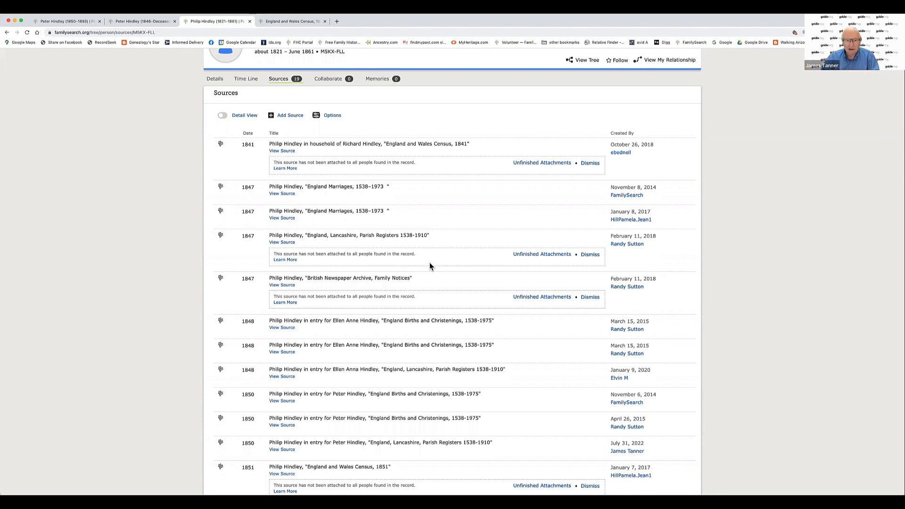
scroll(430, 264, down, 3)
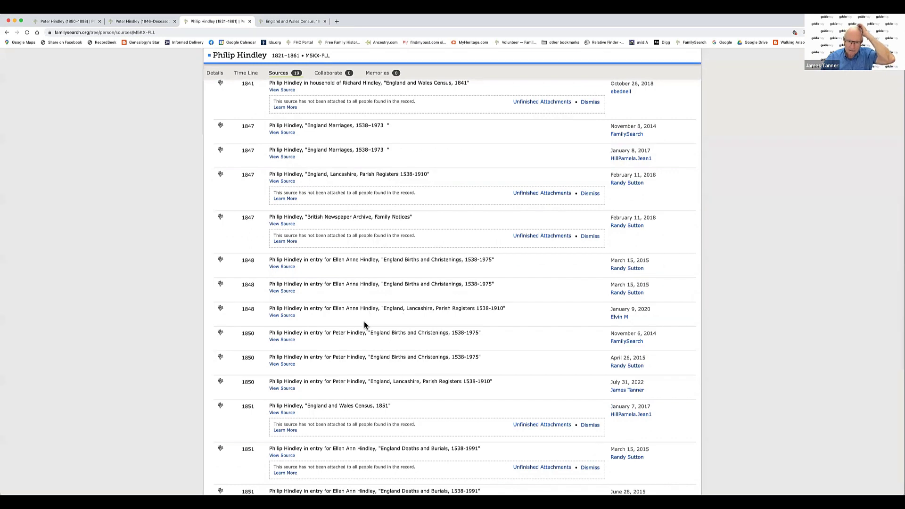
scroll(364, 321, up, 1)
scroll(364, 330, down, 2)
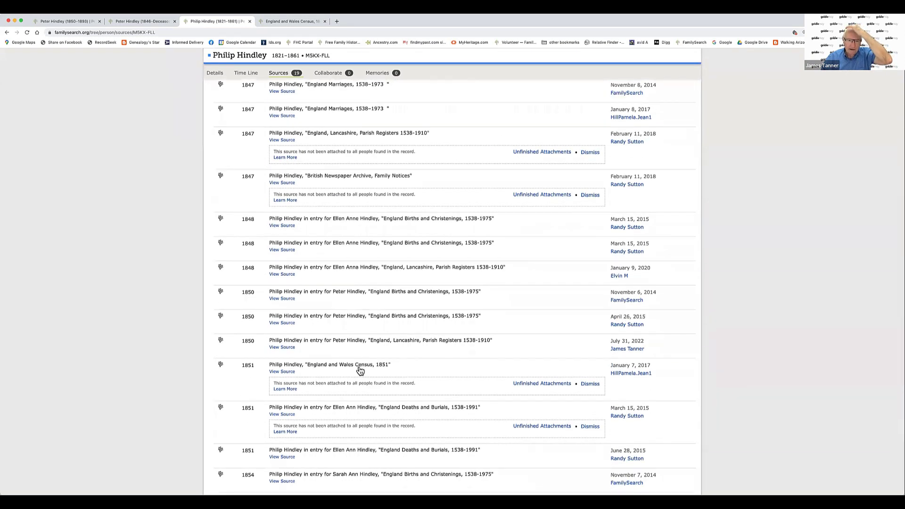
click(357, 367)
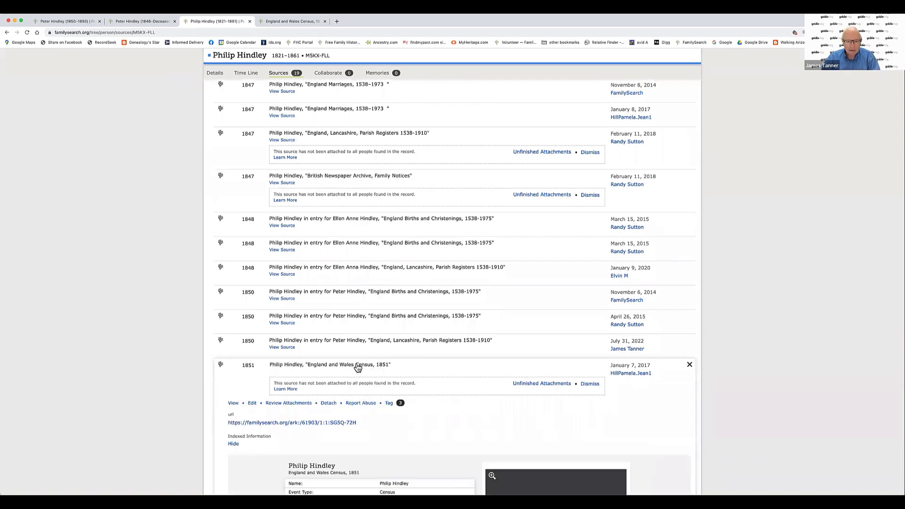
scroll(357, 368, down, 2)
scroll(357, 368, down, 5)
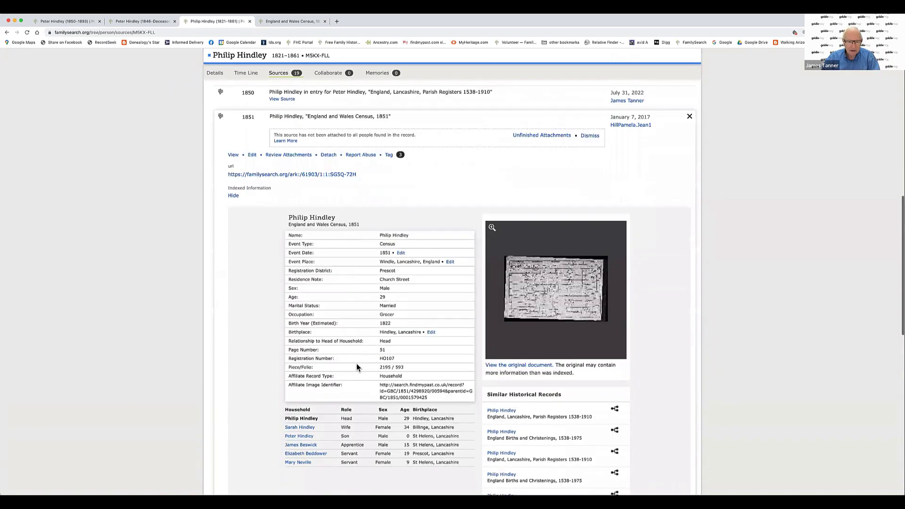
scroll(357, 365, down, 1)
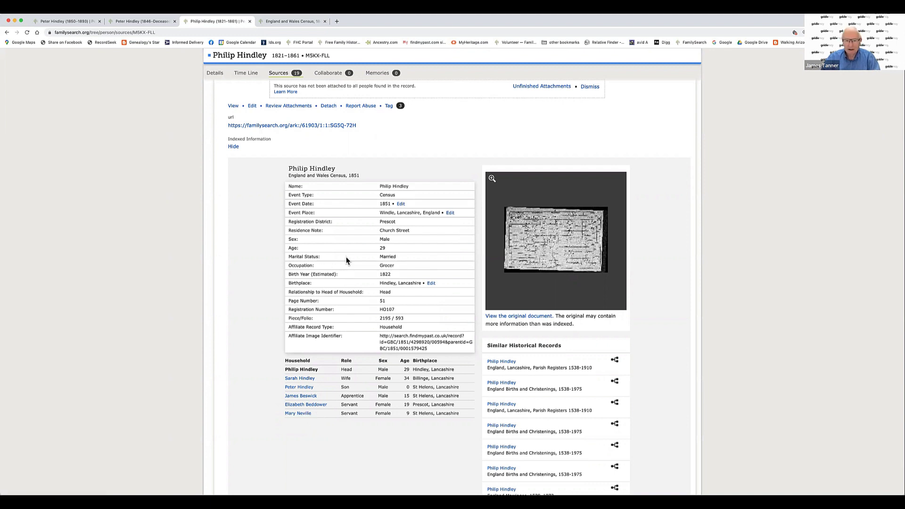
Step: Collapse the 1851 census entry and look through the father's other attached sources from 1847 to 1861
scroll(347, 260, up, 5)
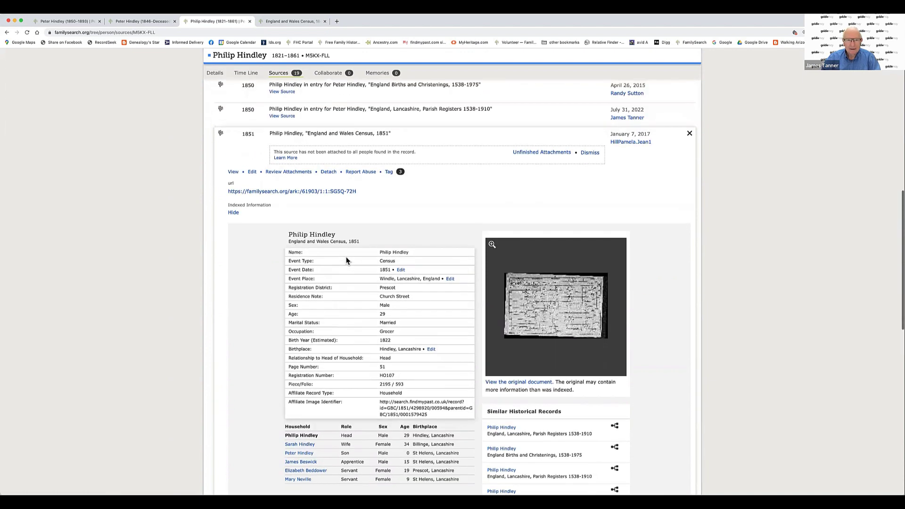
scroll(346, 261, up, 3)
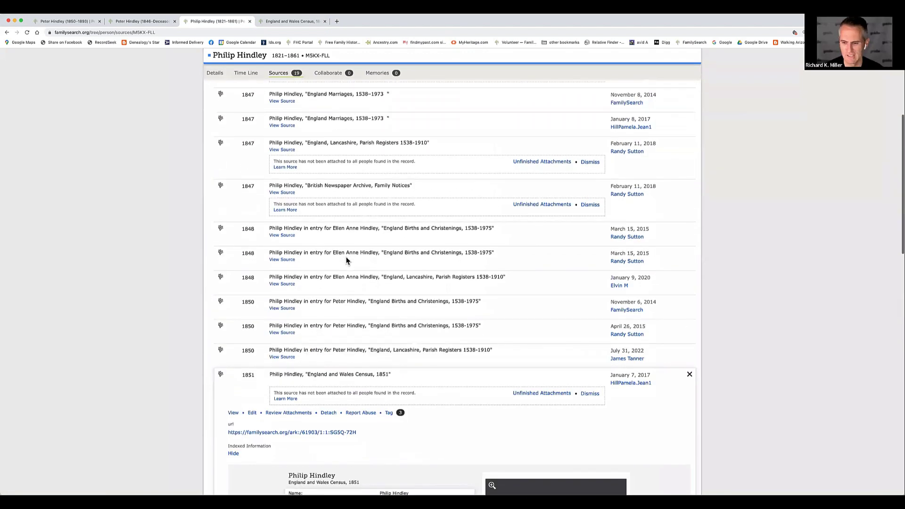
scroll(347, 261, down, 2)
scroll(347, 261, down, 2)
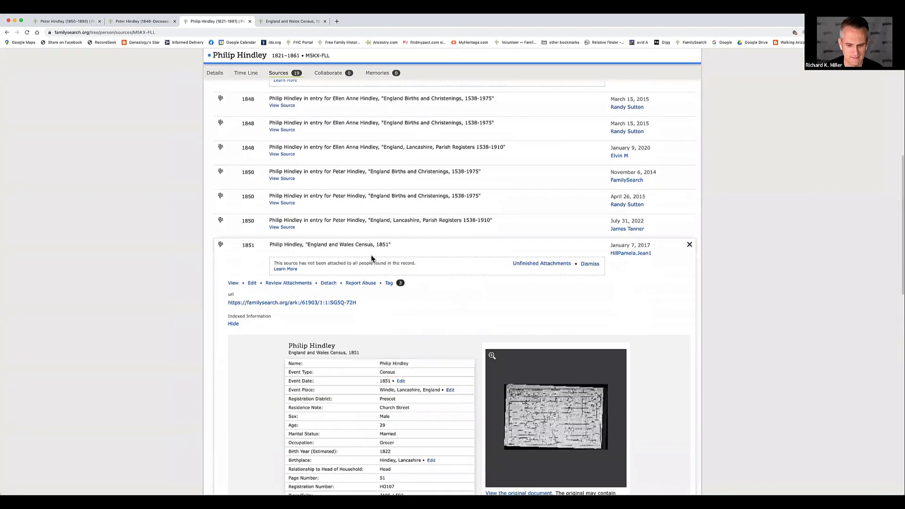
click(689, 244)
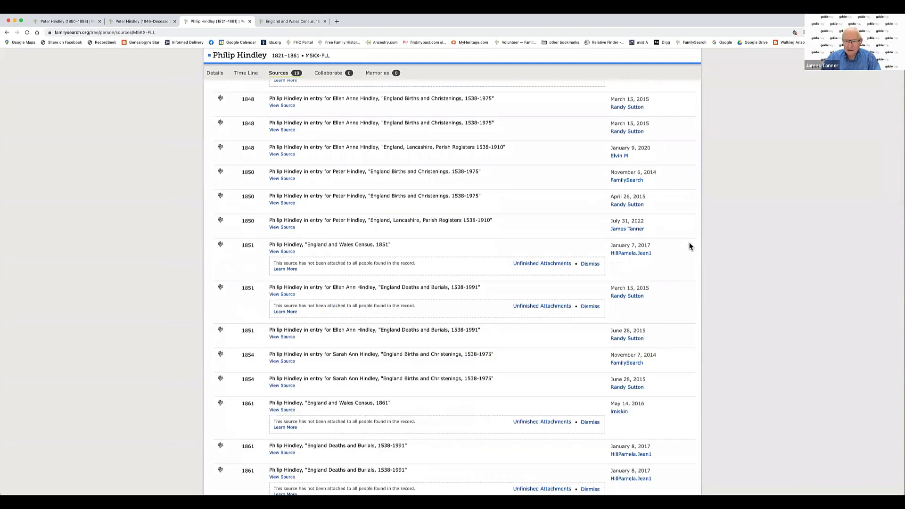
scroll(379, 313, down, 3)
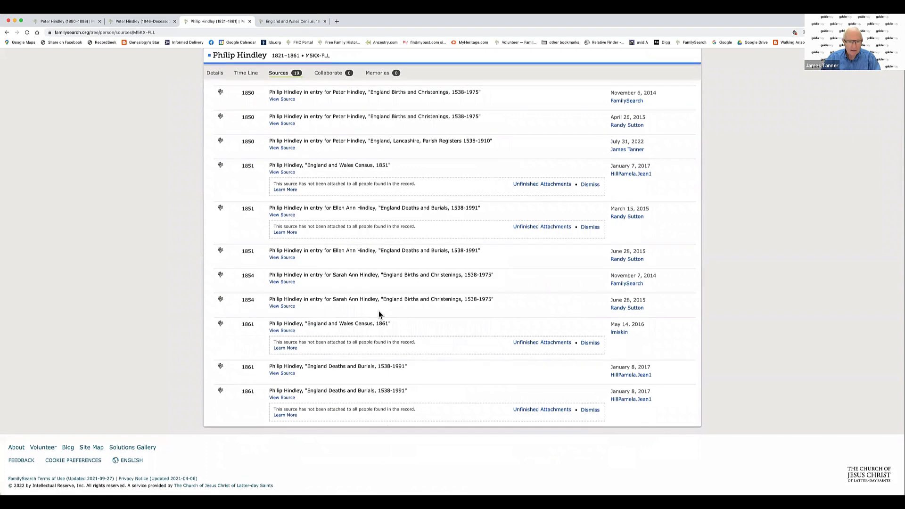
scroll(378, 311, up, 1)
scroll(378, 315, up, 3)
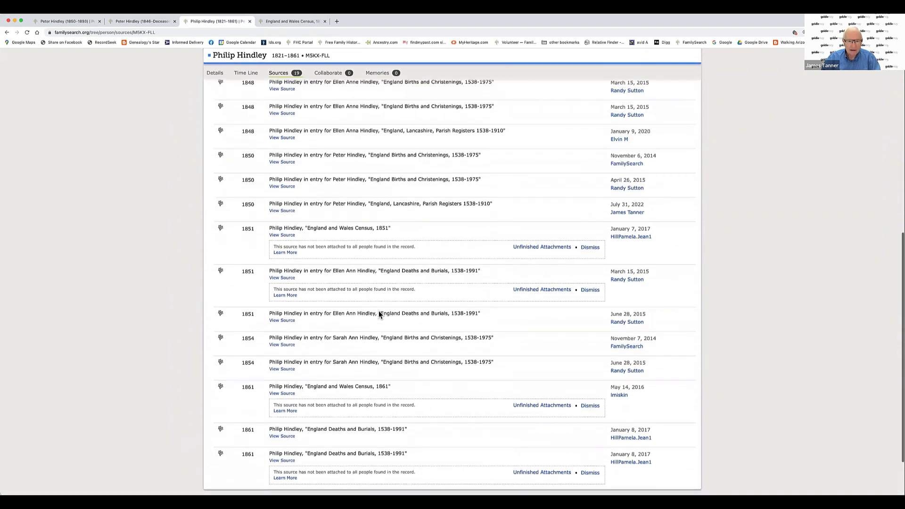
scroll(379, 313, up, 3)
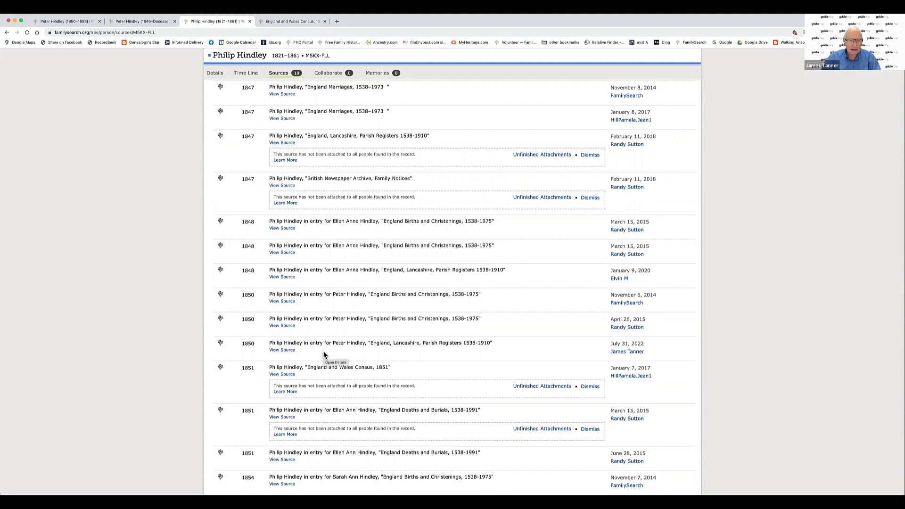
scroll(334, 333, up, 1)
scroll(334, 333, down, 1)
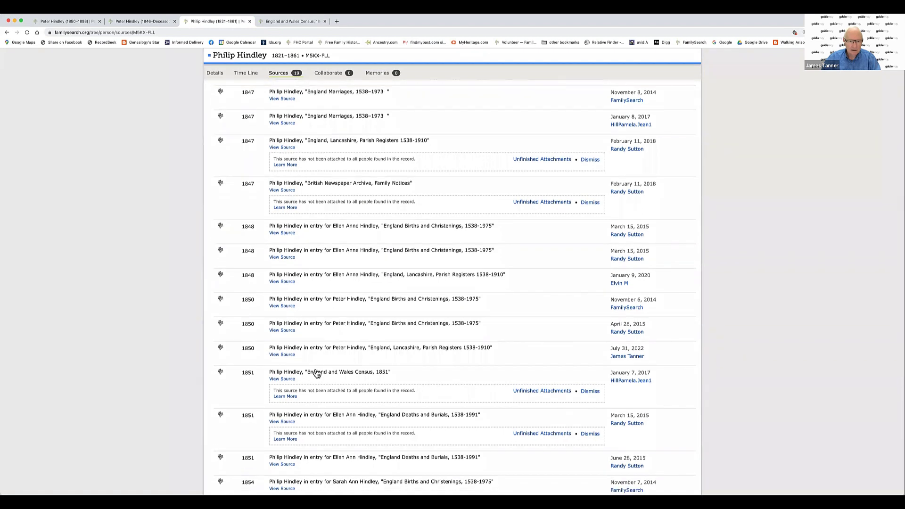
Step: Reopen the father's 1851 census entry, view the infant son's record from the household list to check its attached tree person, and close it
click(318, 373)
scroll(319, 371, down, 5)
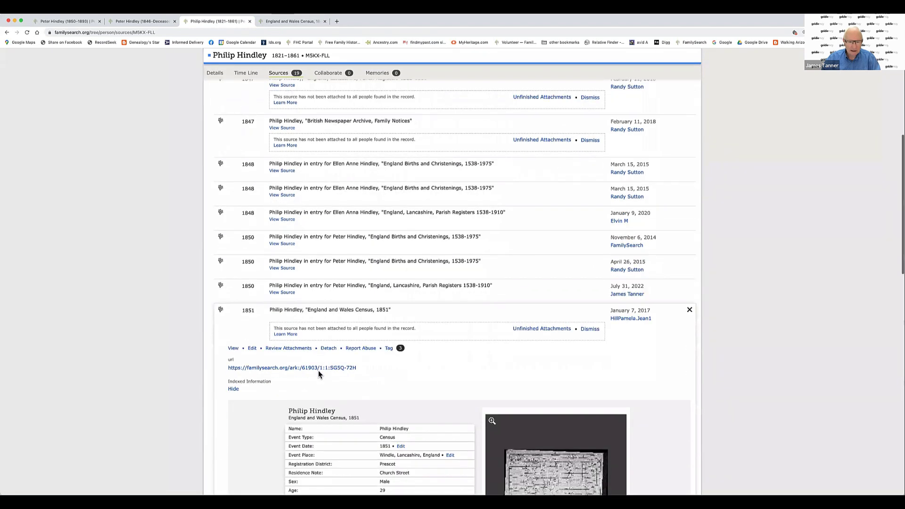
scroll(318, 371, down, 5)
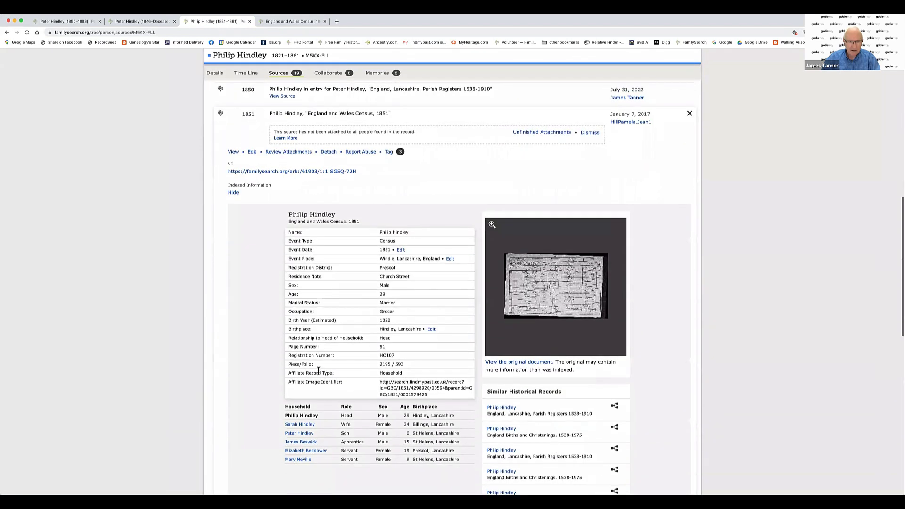
scroll(318, 371, down, 1)
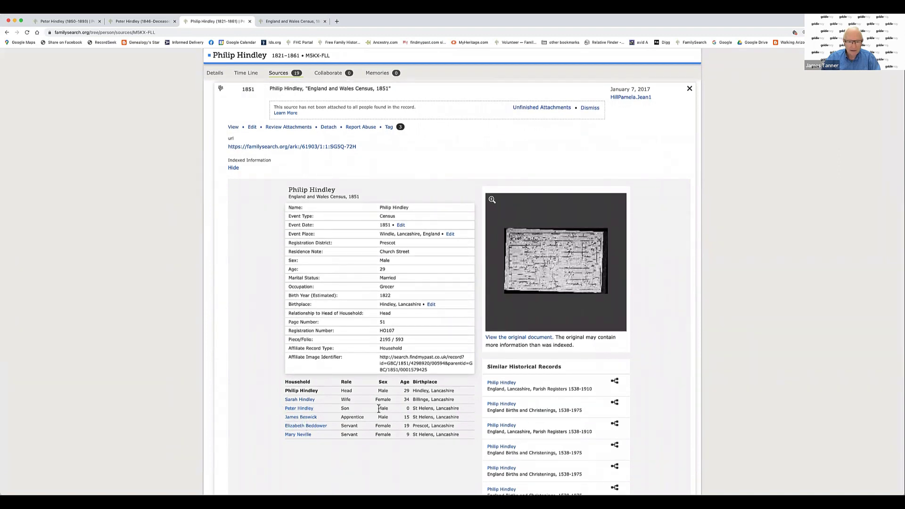
click(299, 409)
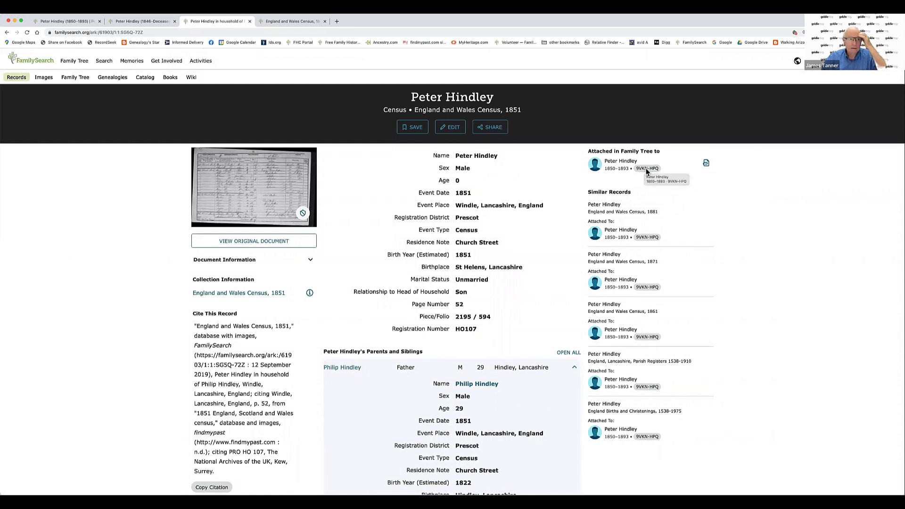
click(250, 22)
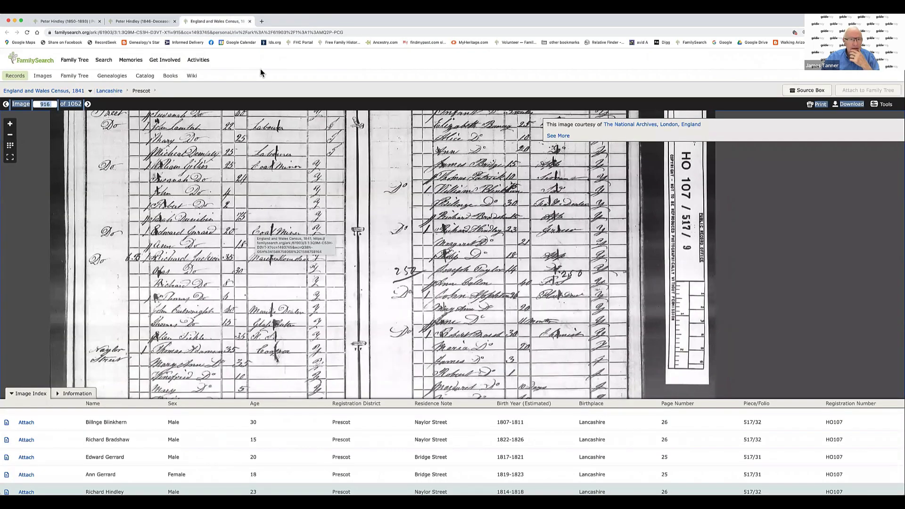
Step: From the family members on the son's details page, open the father's person page and review his vitals, residences and family
click(70, 23)
scroll(303, 305, down, 10)
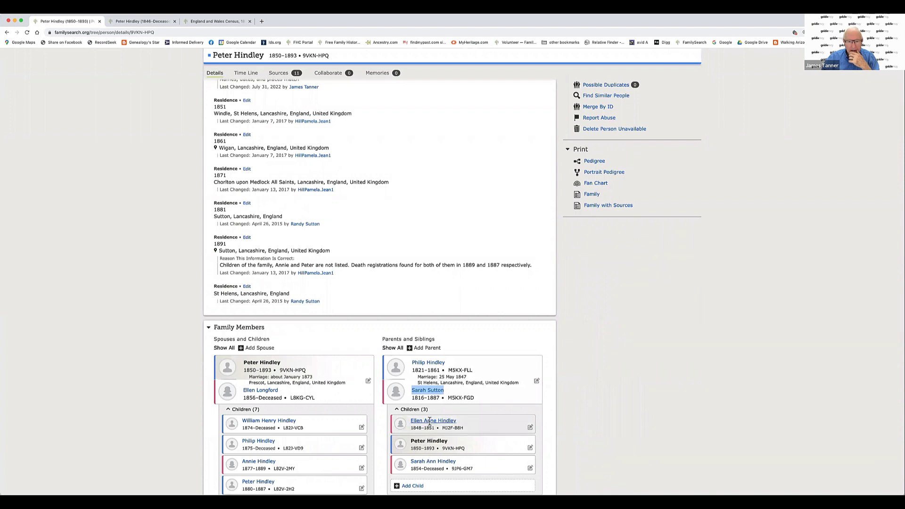
scroll(427, 462, down, 2)
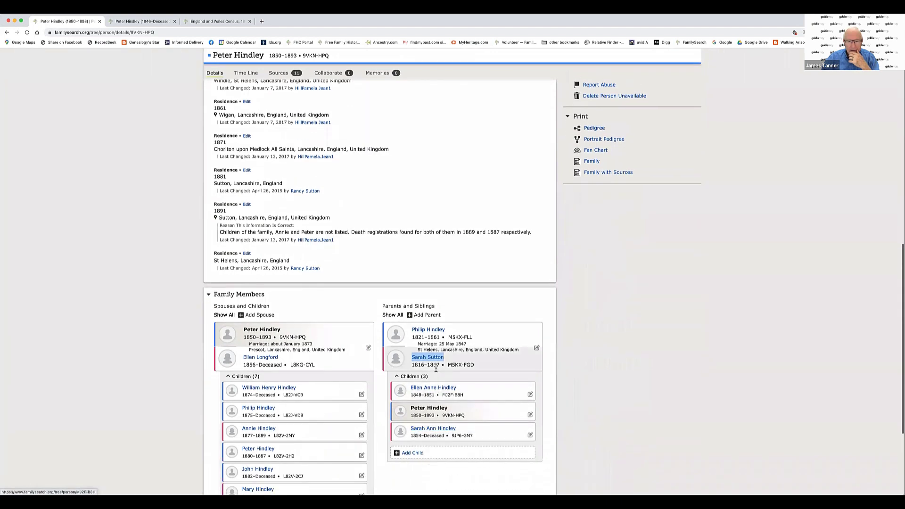
click(427, 330)
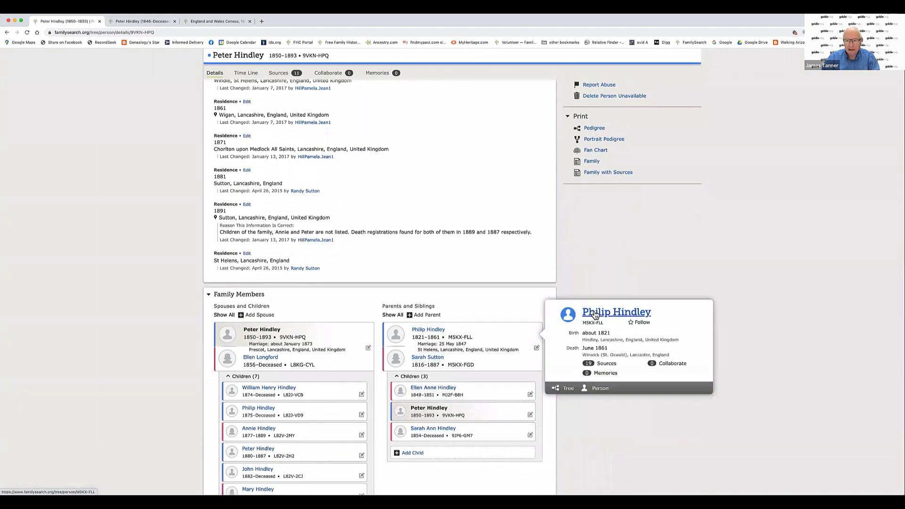
click(595, 314)
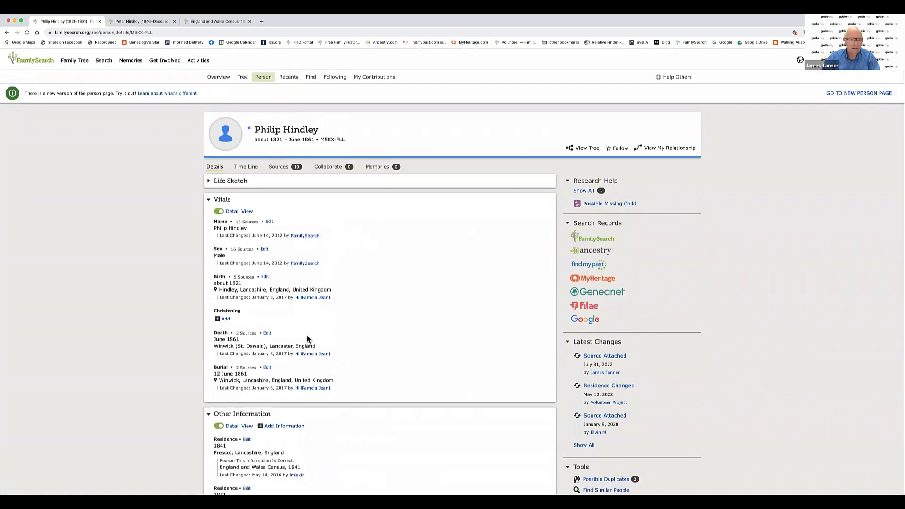
scroll(306, 338, down, 6)
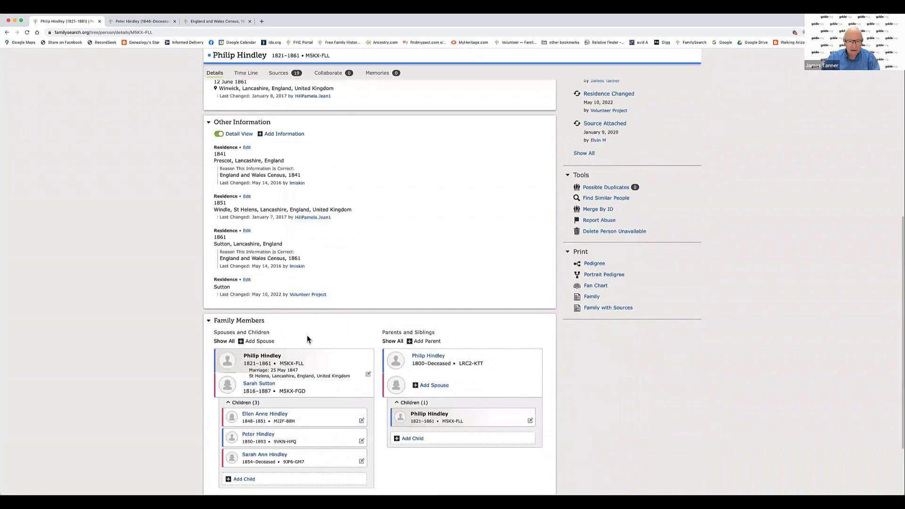
scroll(307, 339, up, 6)
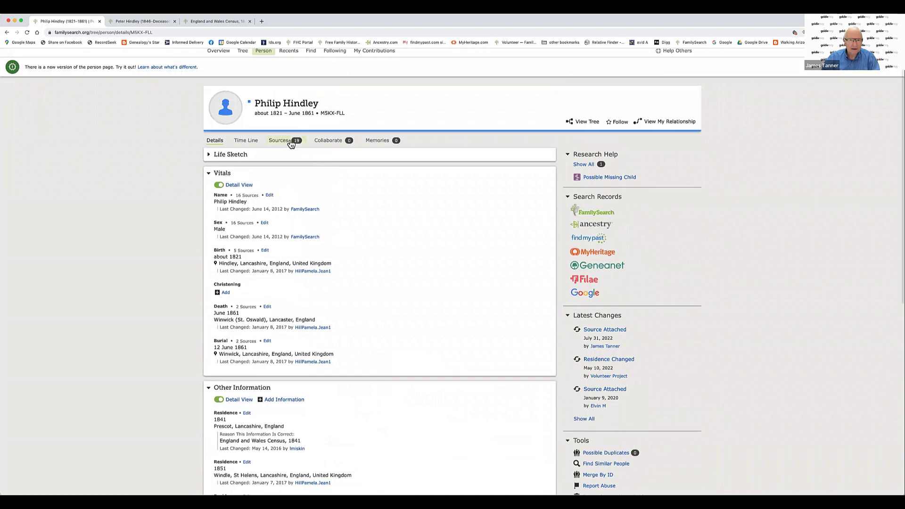
Step: Open the father's sources and expand the "England and Wales Census, 1851" entry to examine its indexed information and household
click(291, 143)
scroll(417, 349, down, 3)
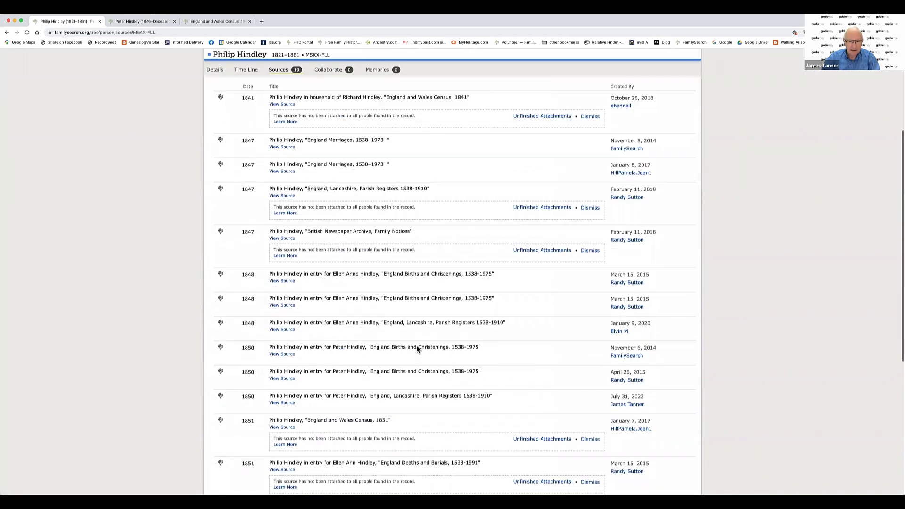
scroll(416, 349, down, 2)
click(366, 369)
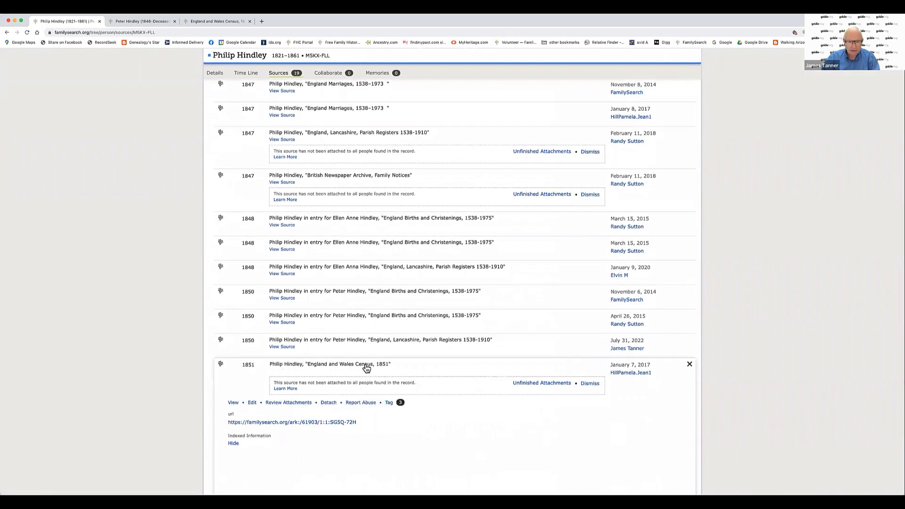
scroll(366, 368, down, 3)
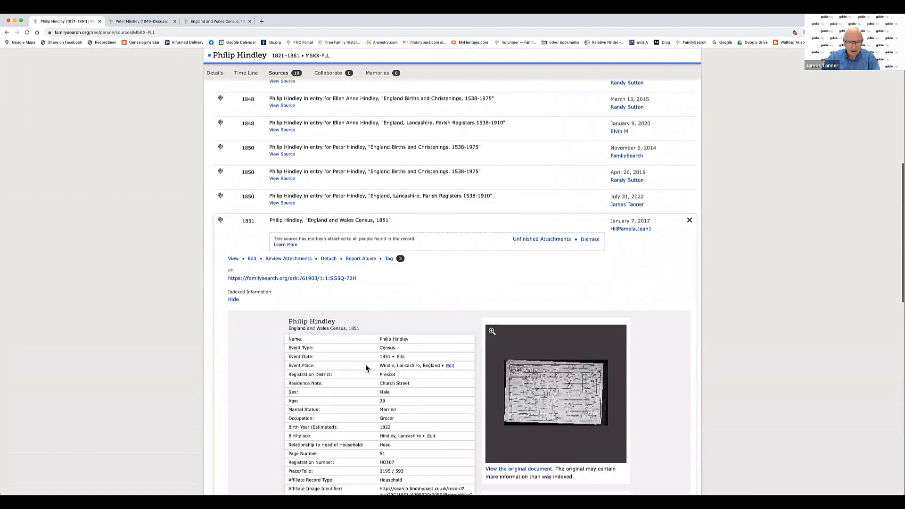
scroll(366, 368, down, 3)
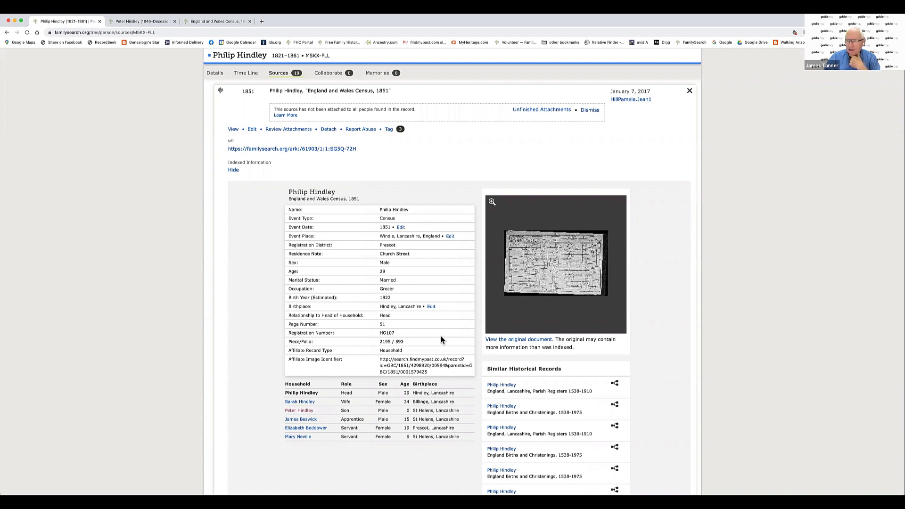
Step: Open the original 1851 census image for the father's household and examine the handwritten Church Street entries
click(553, 265)
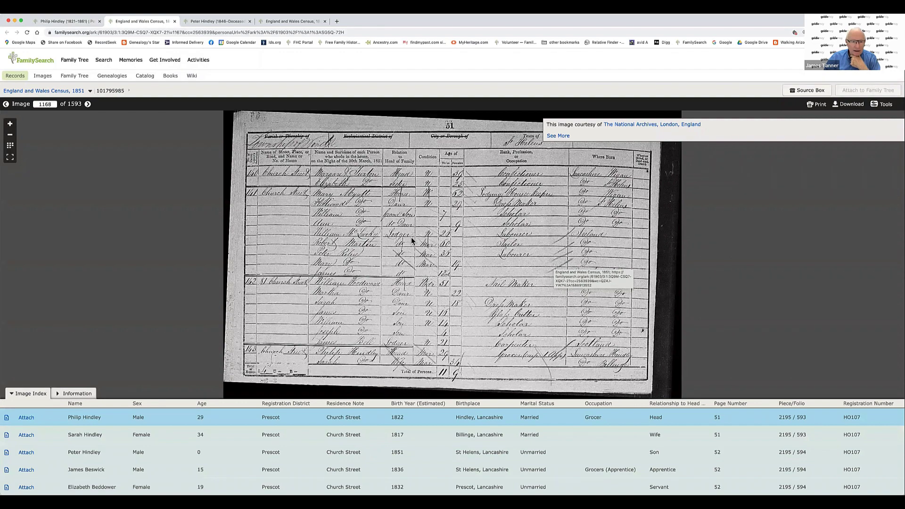
scroll(411, 237, up, 1)
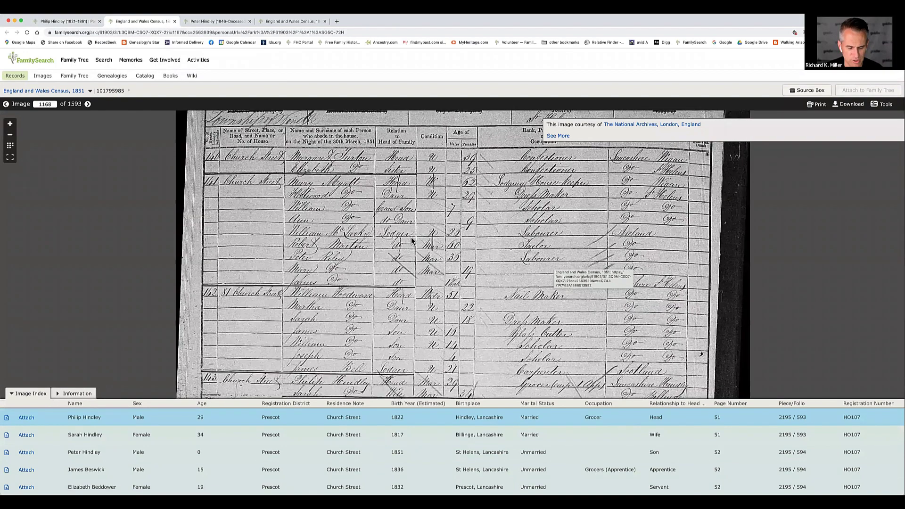
scroll(411, 236, down, 1)
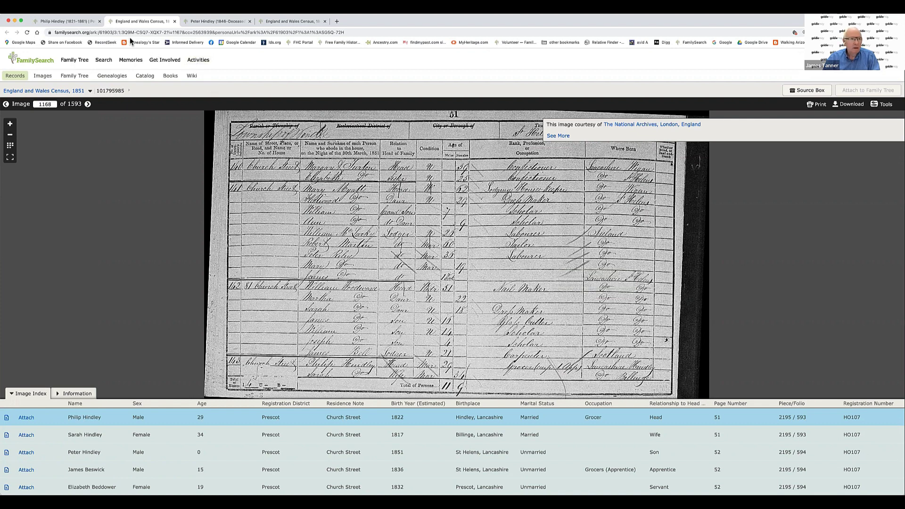
Step: Return to the father's sources and recheck the indexed details and household members of the 1851 census entry
click(70, 21)
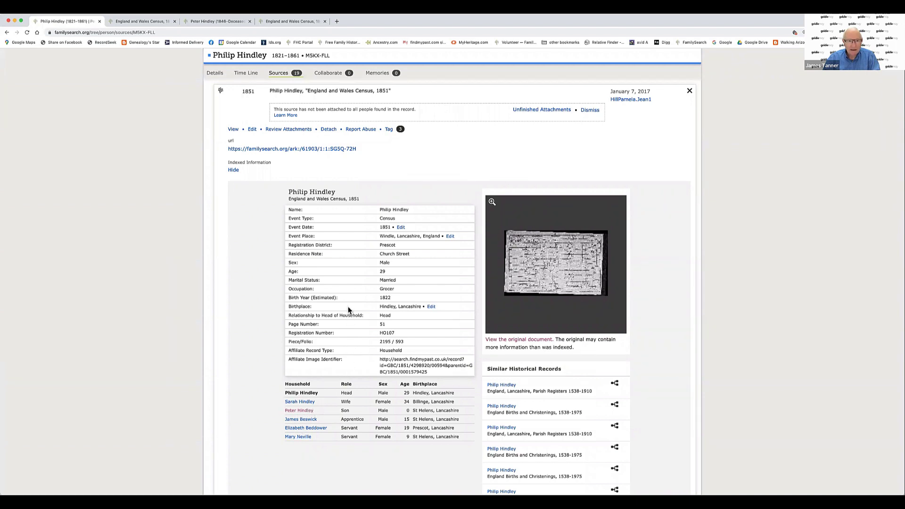
scroll(315, 187, up, 2)
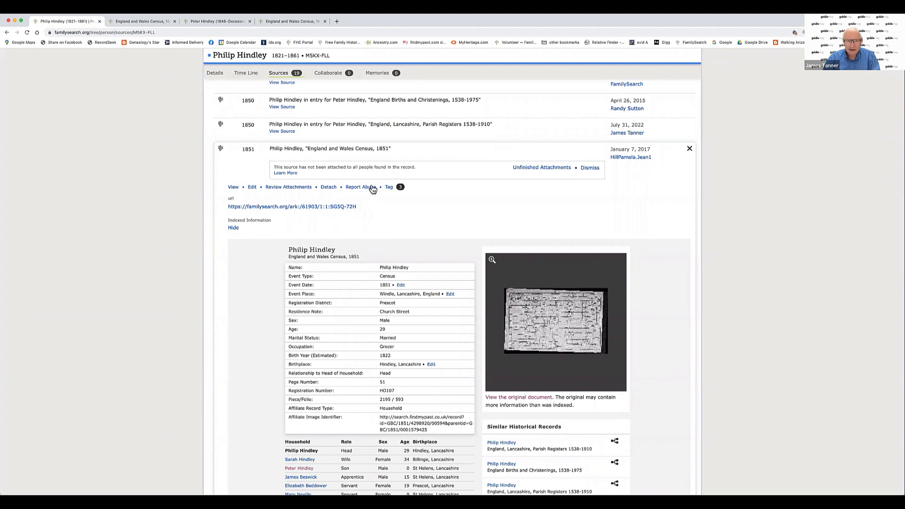
scroll(373, 191, down, 1)
scroll(373, 191, down, 3)
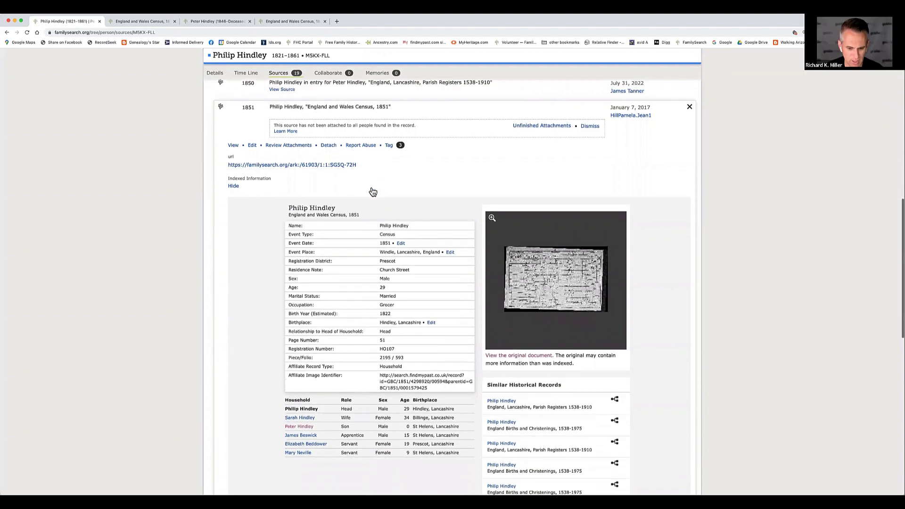
Step: Examine the father's 1851 census index details and look back through his attached sources up to the 1841 census entry
scroll(371, 188, down, 3)
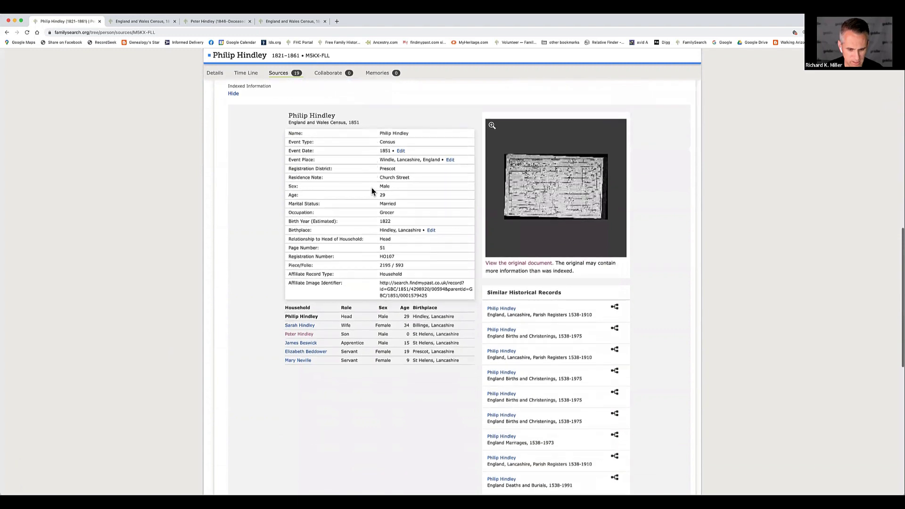
scroll(371, 187, up, 8)
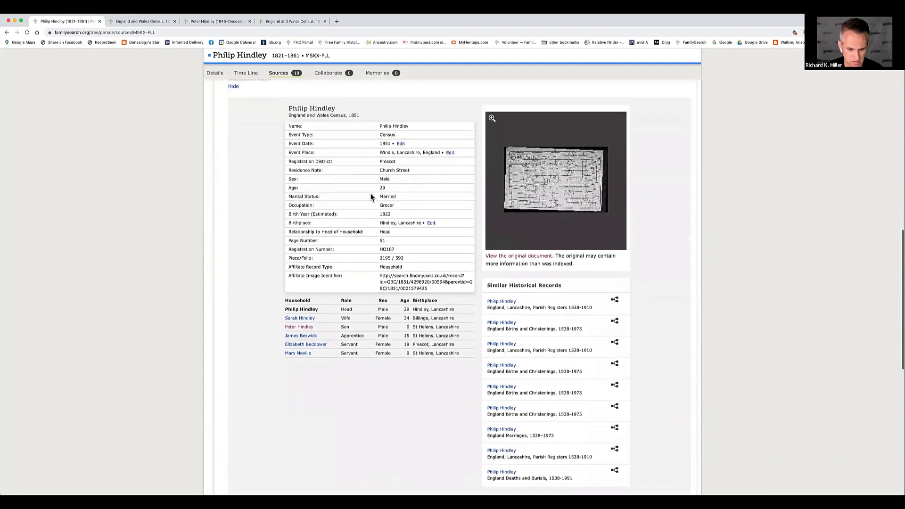
scroll(371, 198, up, 5)
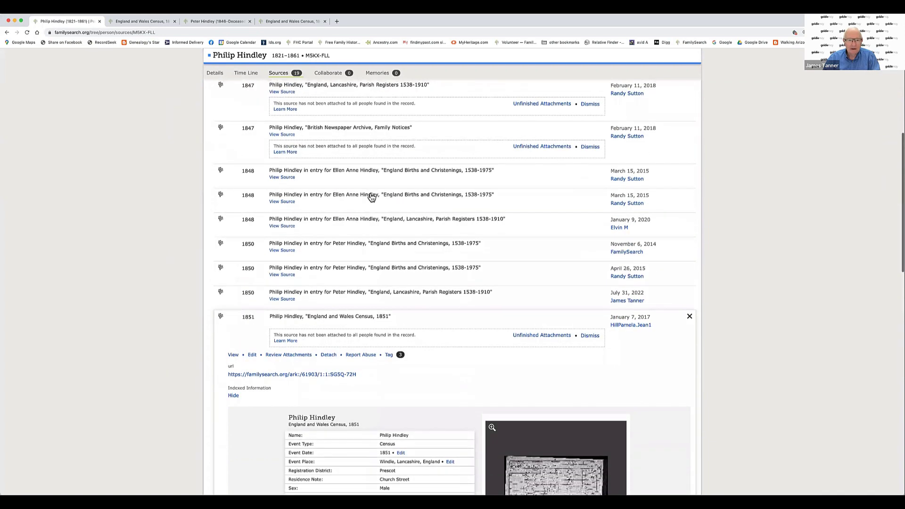
scroll(371, 197, up, 2)
scroll(371, 197, up, 5)
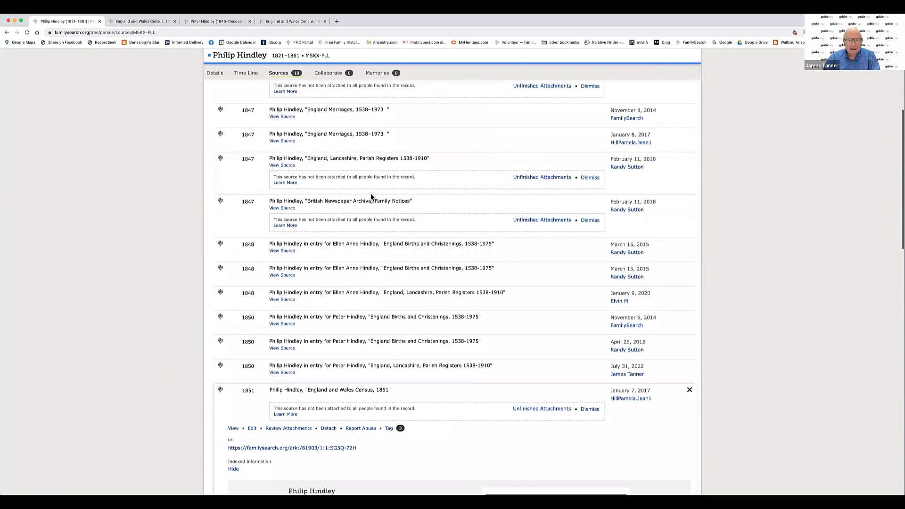
scroll(372, 197, up, 1)
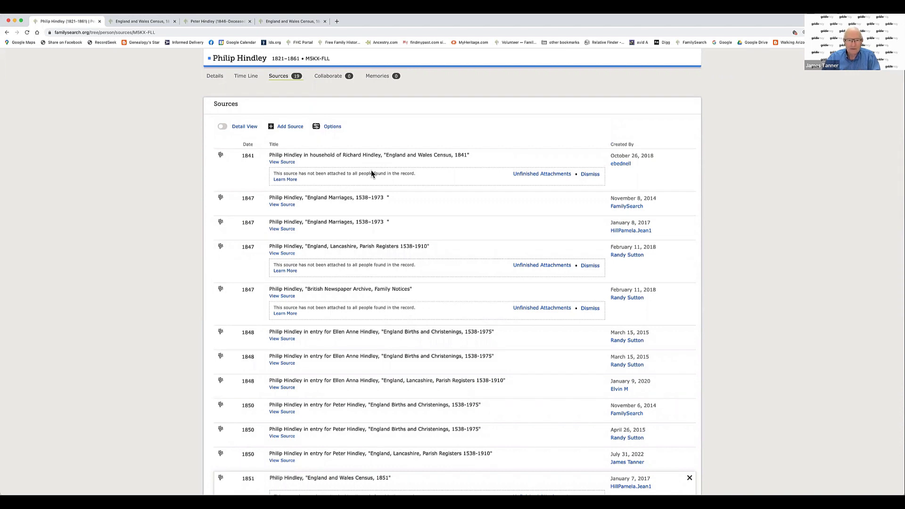
Step: Switch to the already open person page of the son's namesake born in 1846 and review his vitals, residence and family members
click(217, 22)
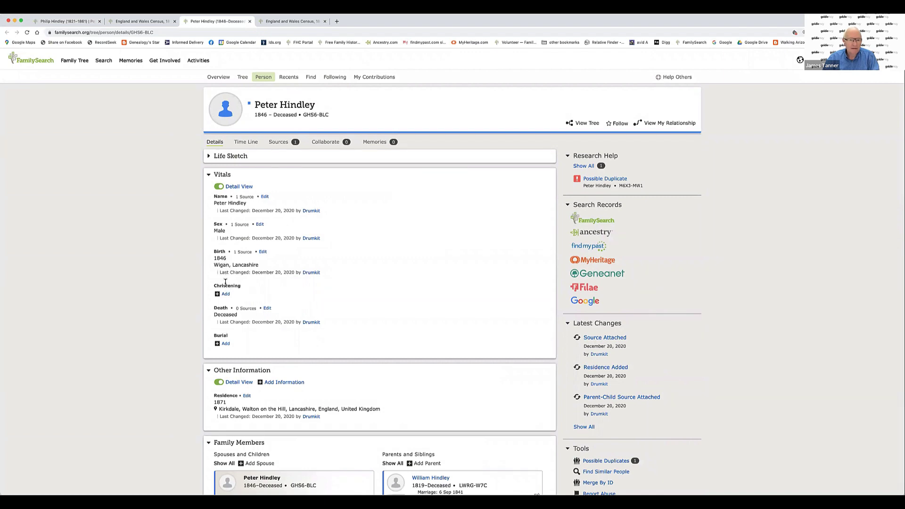
scroll(227, 305, down, 5)
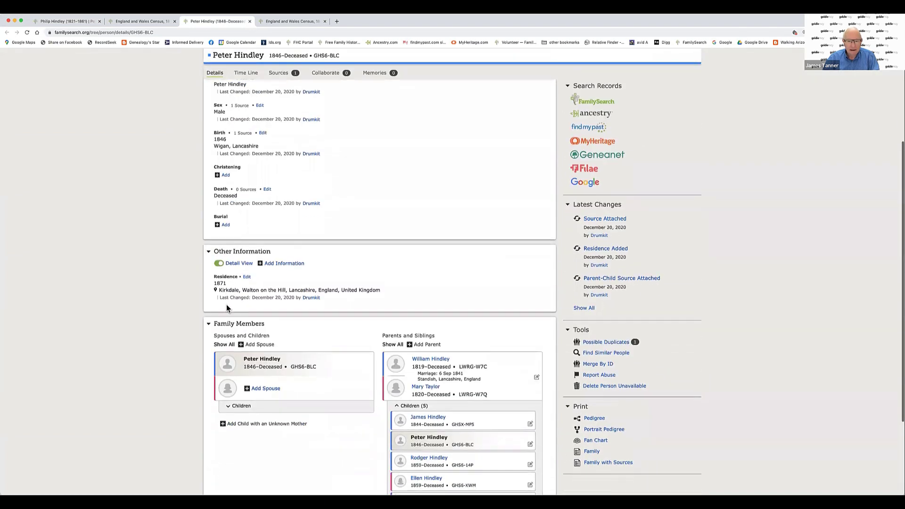
scroll(226, 306, down, 2)
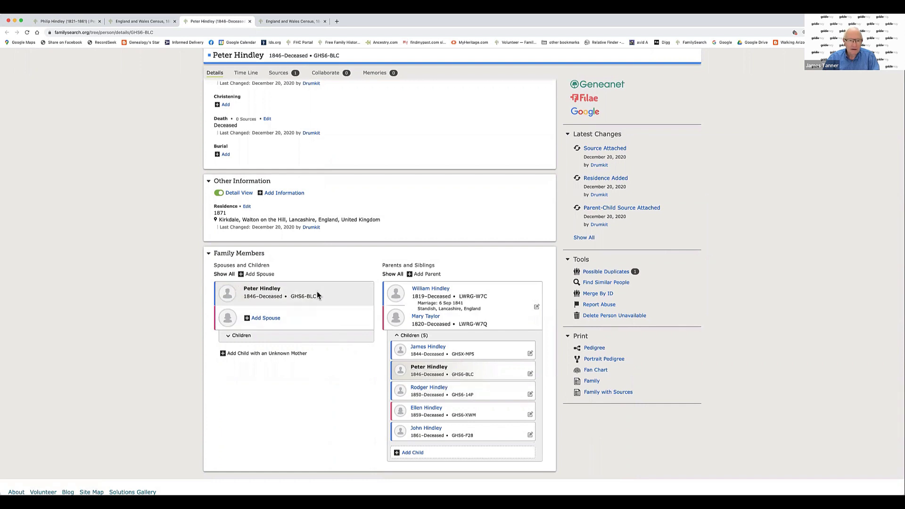
scroll(317, 293, up, 1)
scroll(317, 295, up, 4)
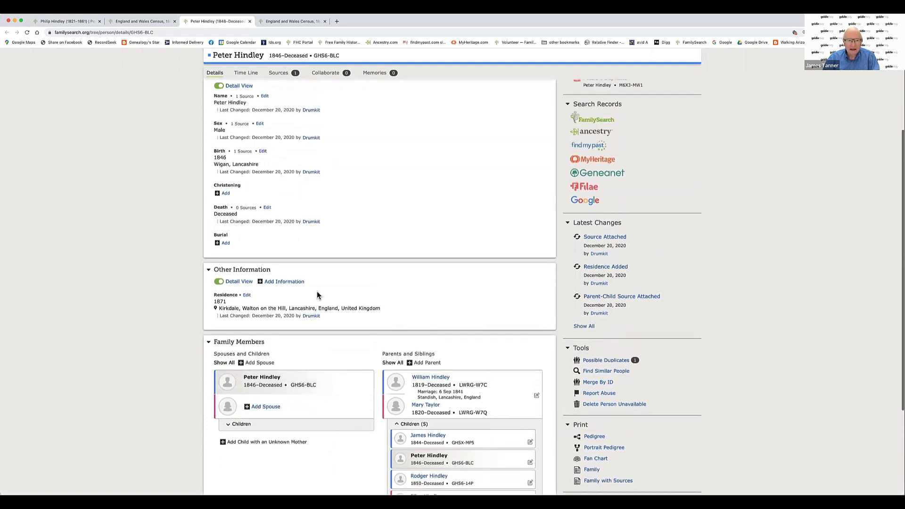
scroll(317, 295, up, 2)
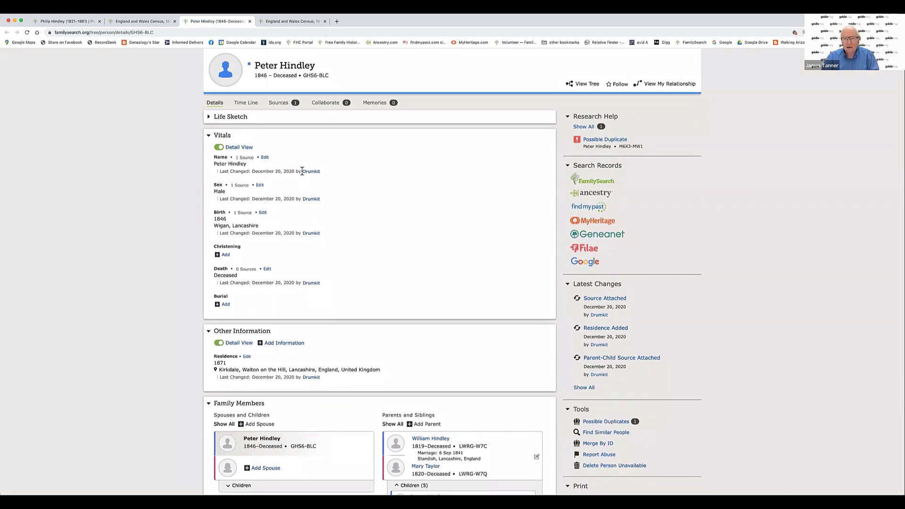
Step: Open the merge review for the 1846-born namesake's possible duplicate and compare both people's vitals, residences, marriages and sources
click(605, 141)
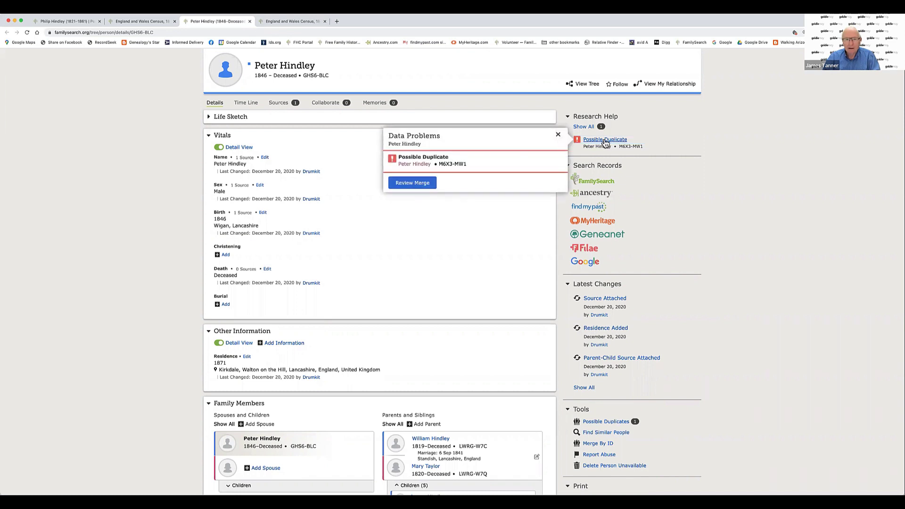
click(421, 183)
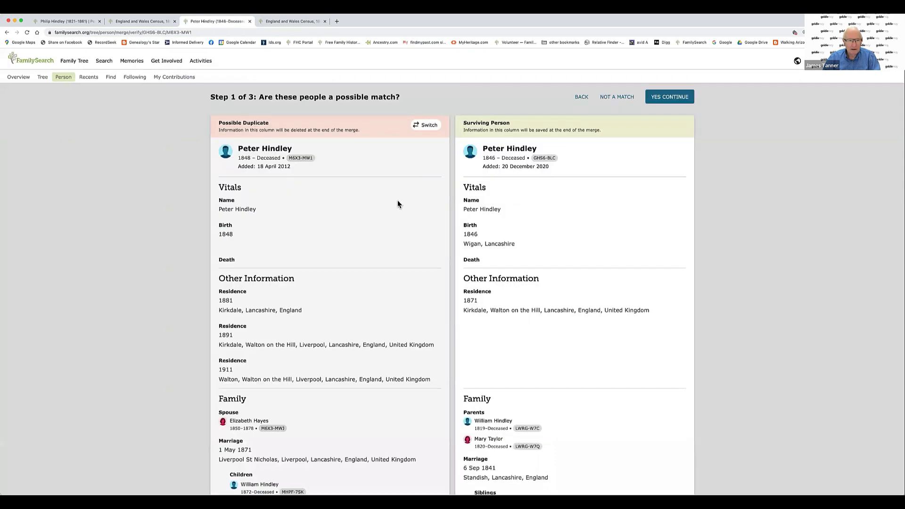
scroll(395, 267, down, 5)
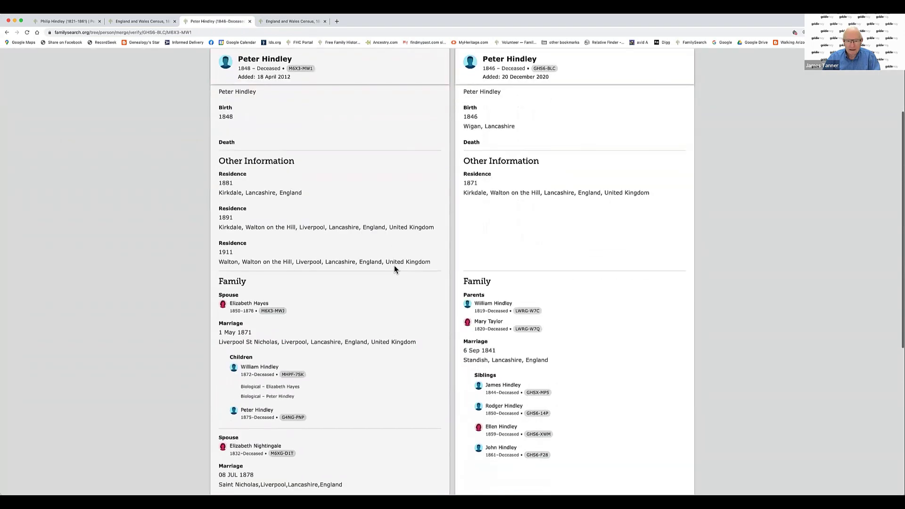
scroll(394, 267, down, 3)
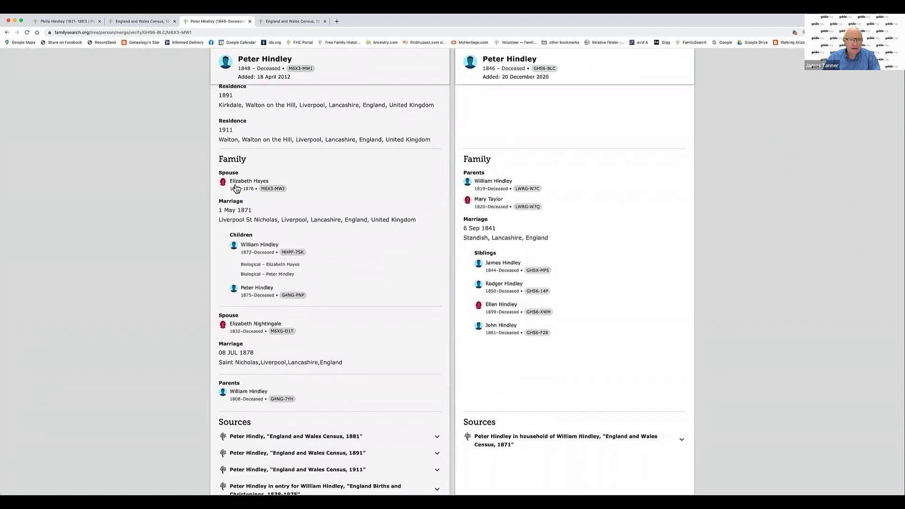
scroll(236, 188, up, 5)
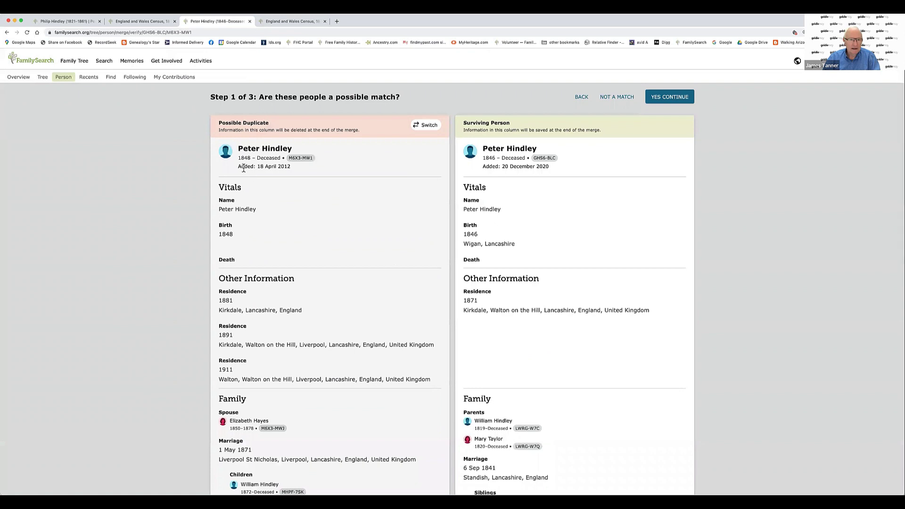
scroll(241, 258, down, 3)
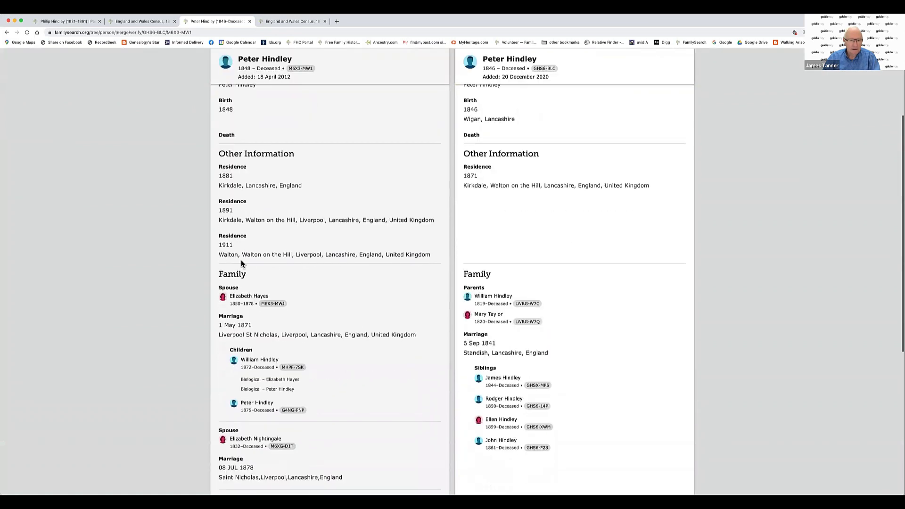
scroll(241, 260, down, 1)
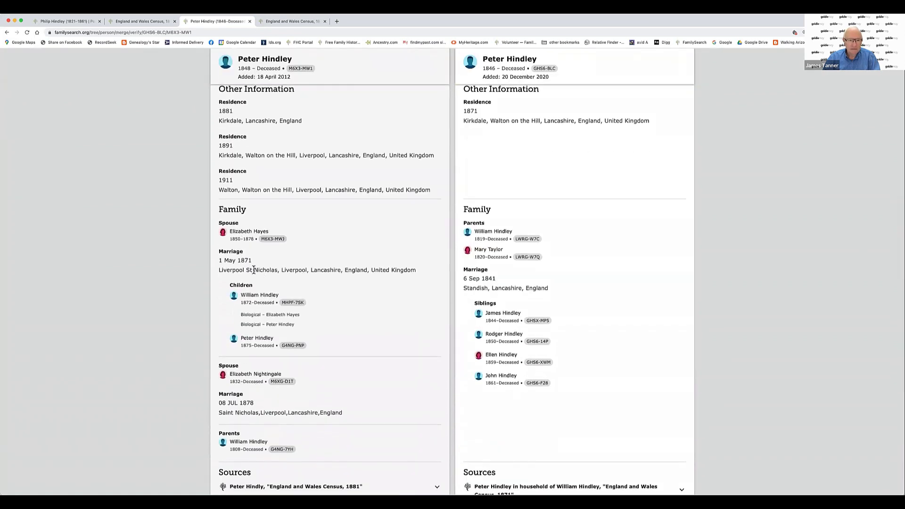
scroll(261, 282, down, 3)
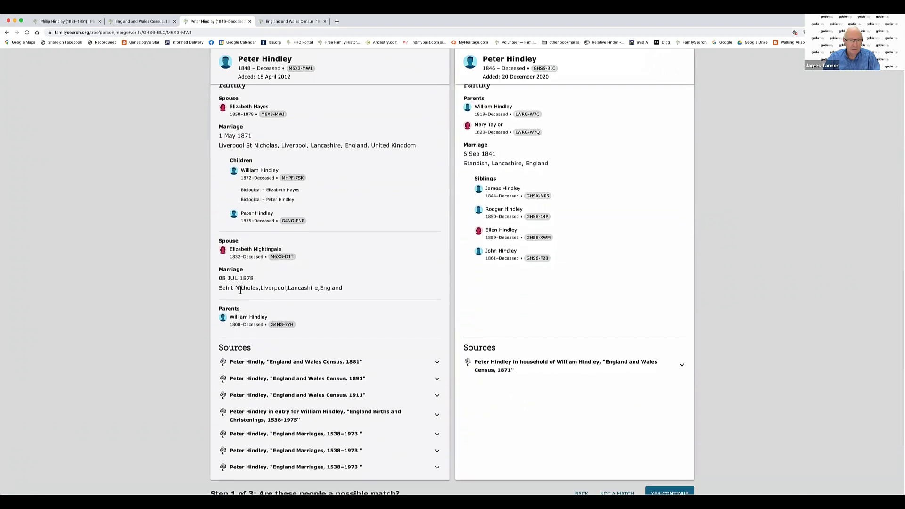
scroll(252, 313, up, 8)
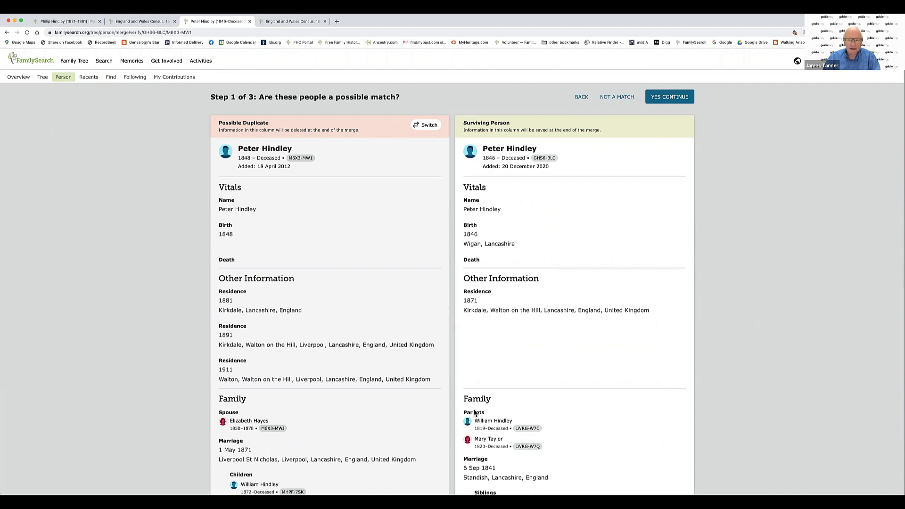
Step: Recheck the residences and the parents, spouses, children and siblings of both merge candidates, and close the merge review without merging
scroll(467, 427, down, 5)
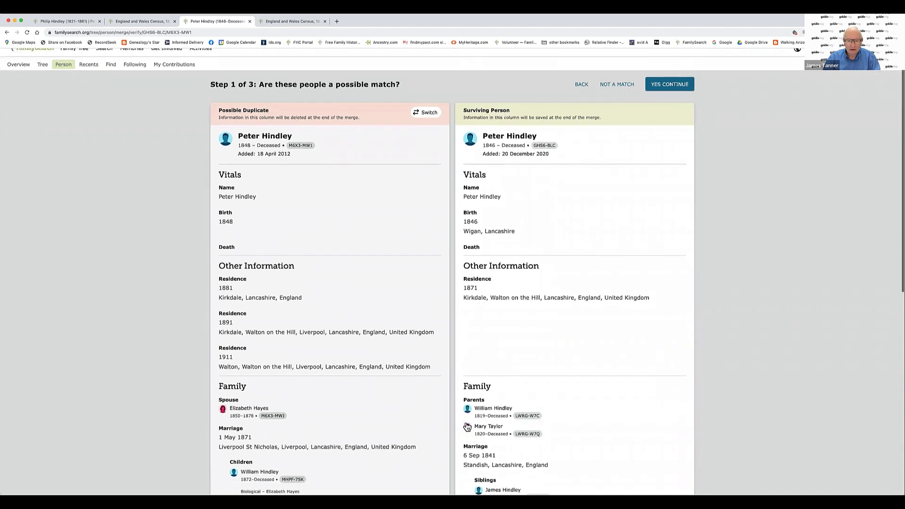
scroll(466, 427, down, 2)
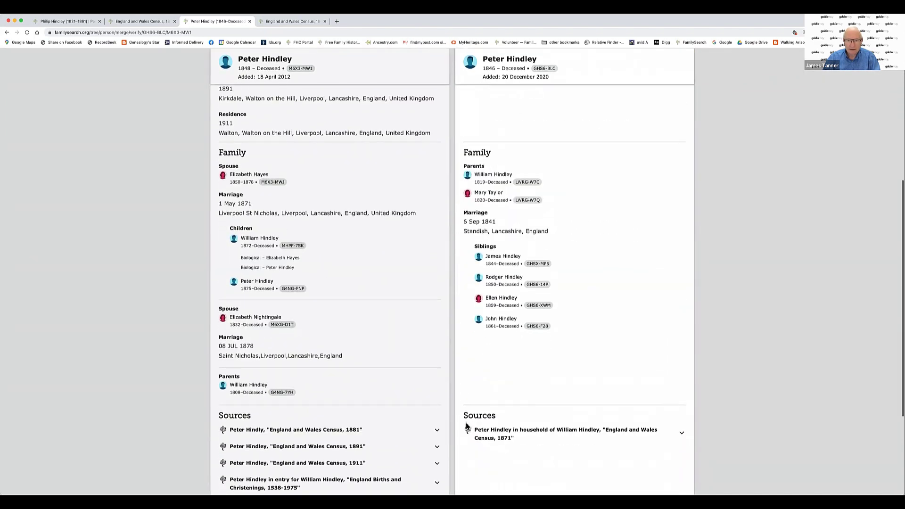
scroll(466, 427, up, 4)
scroll(466, 422, up, 2)
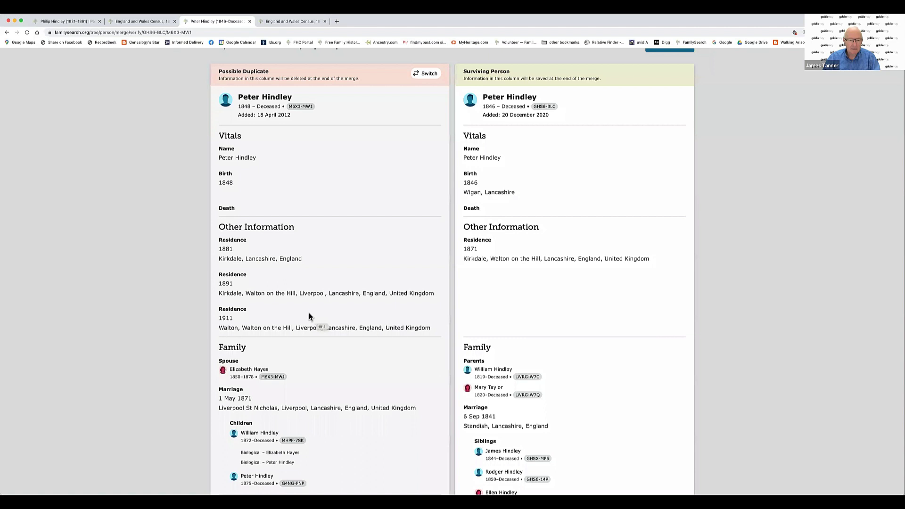
scroll(310, 317, down, 2)
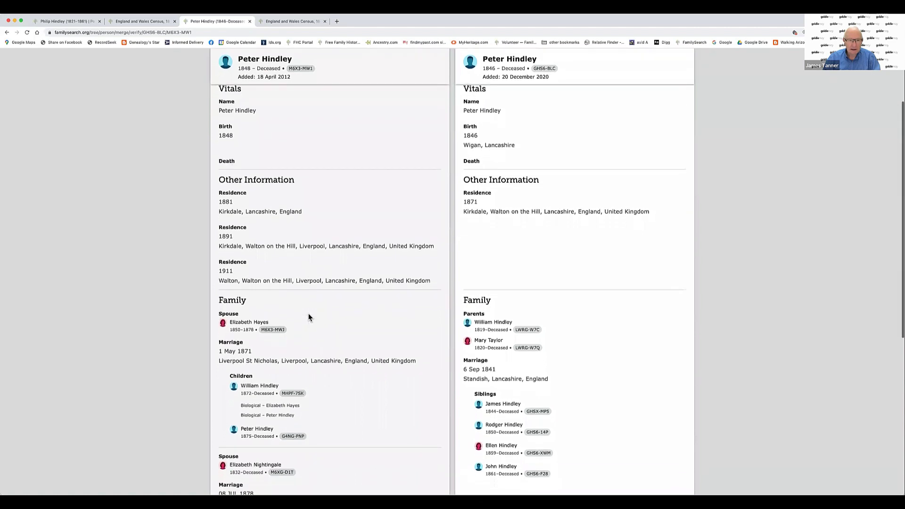
scroll(309, 317, down, 3)
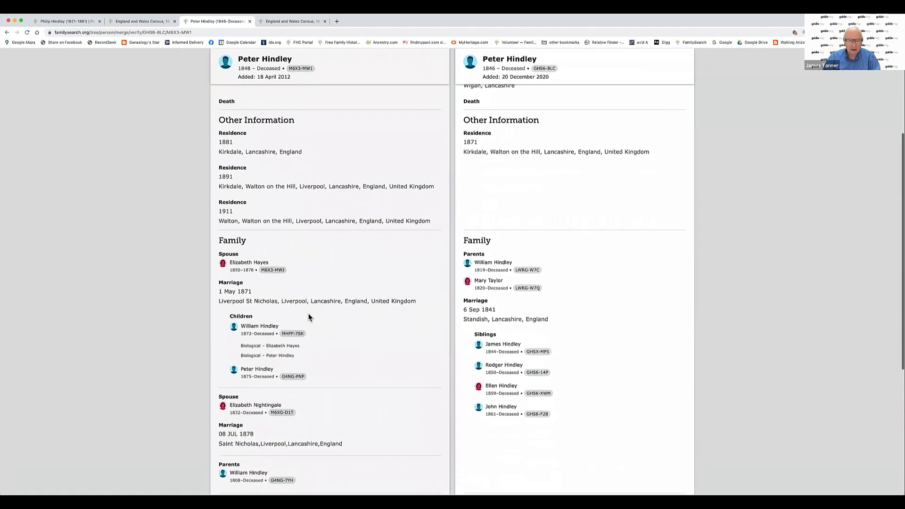
scroll(309, 316, down, 2)
scroll(309, 317, down, 3)
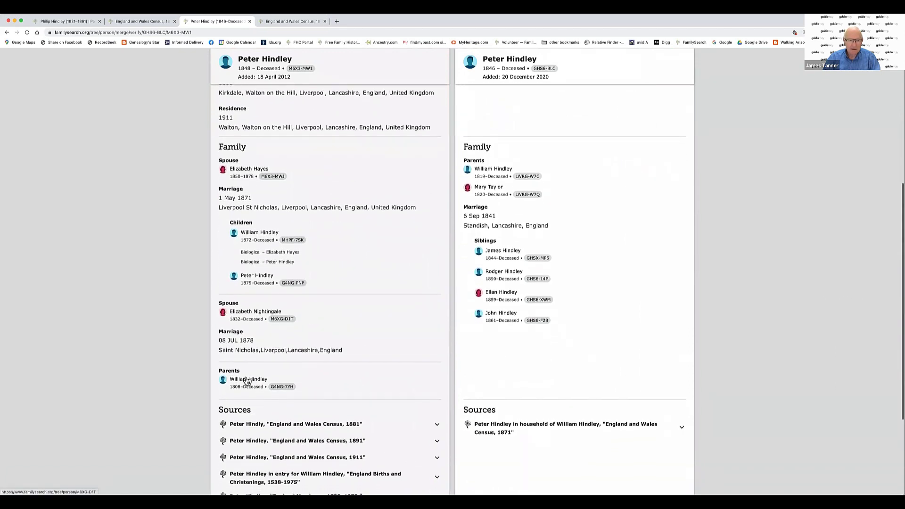
scroll(238, 388, down, 1)
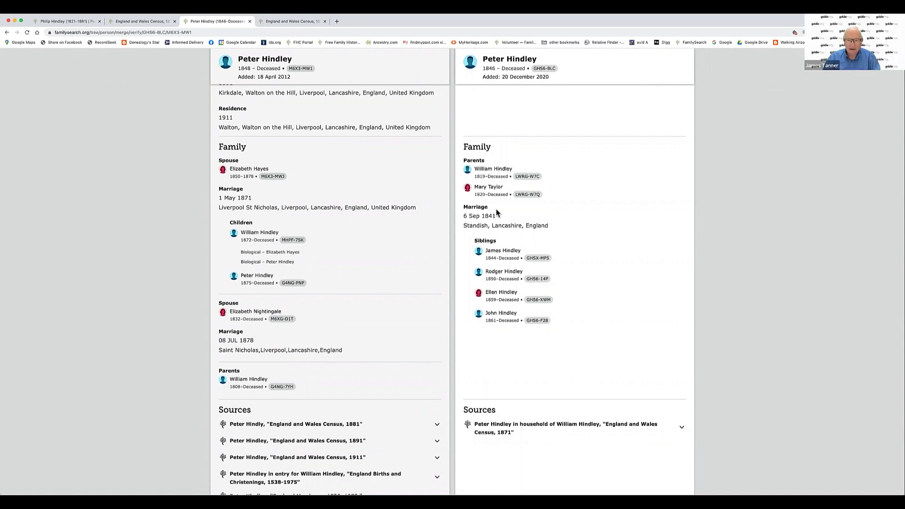
scroll(503, 186, up, 5)
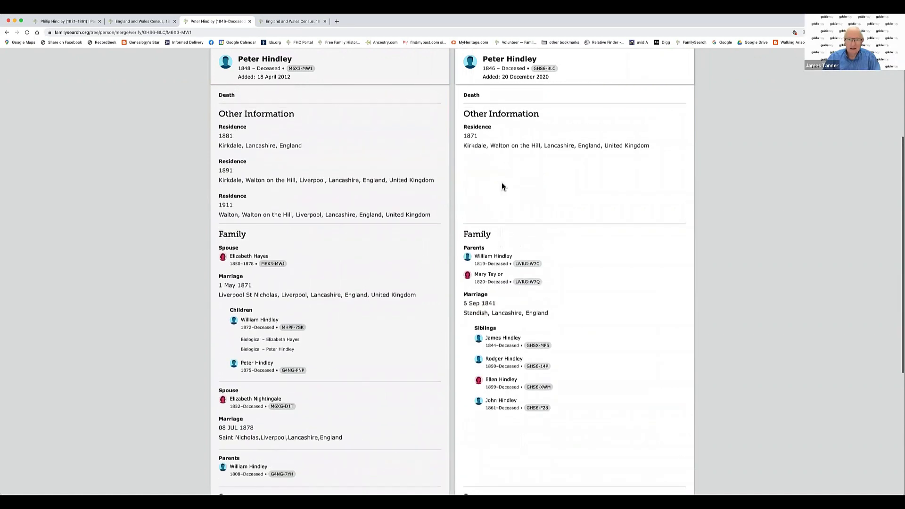
scroll(502, 183, up, 3)
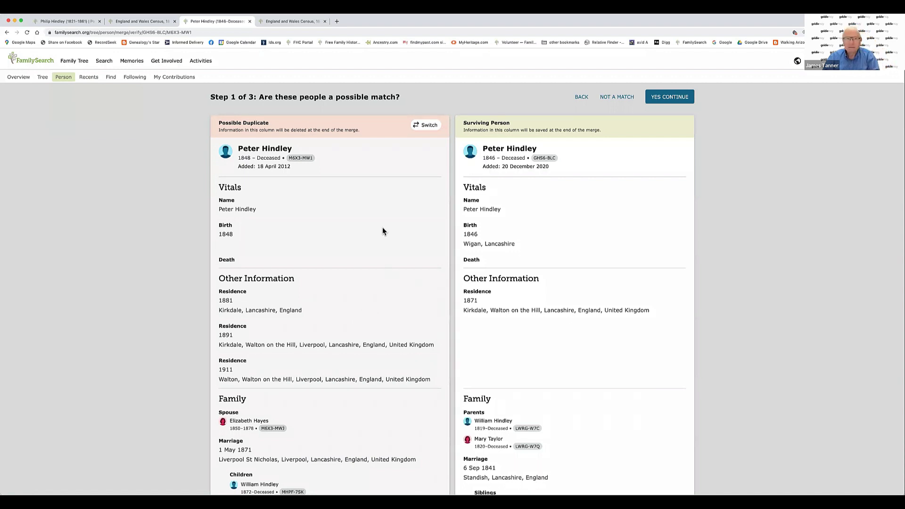
click(250, 21)
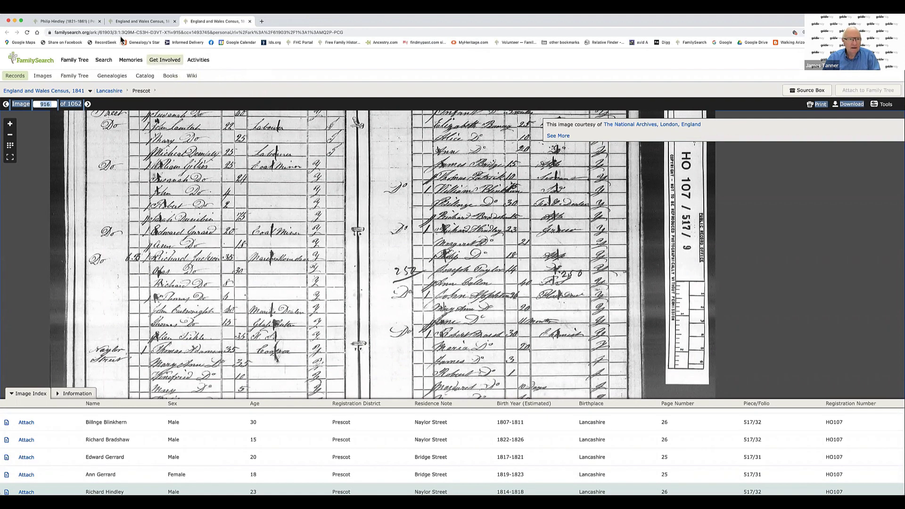
Step: Return to the father's details page and view the summary card of each of his three children for birth and death information
click(66, 21)
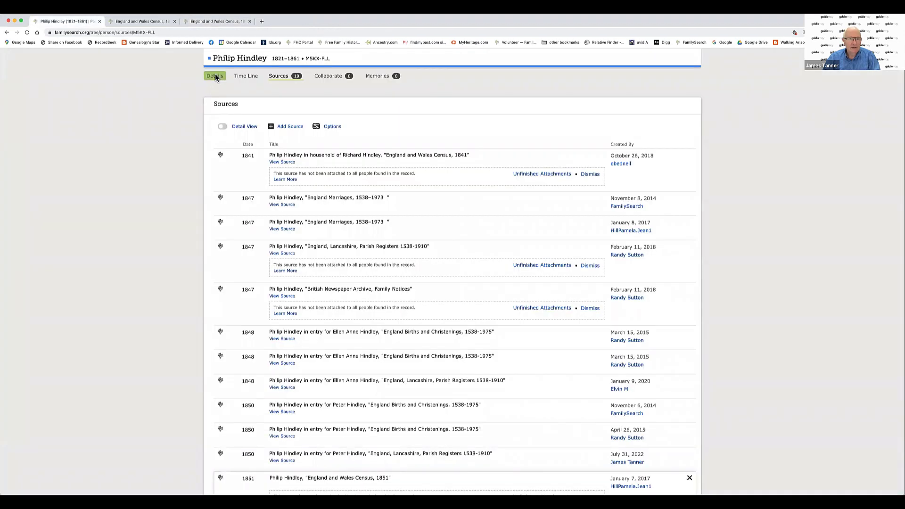
click(215, 73)
scroll(280, 230, down, 10)
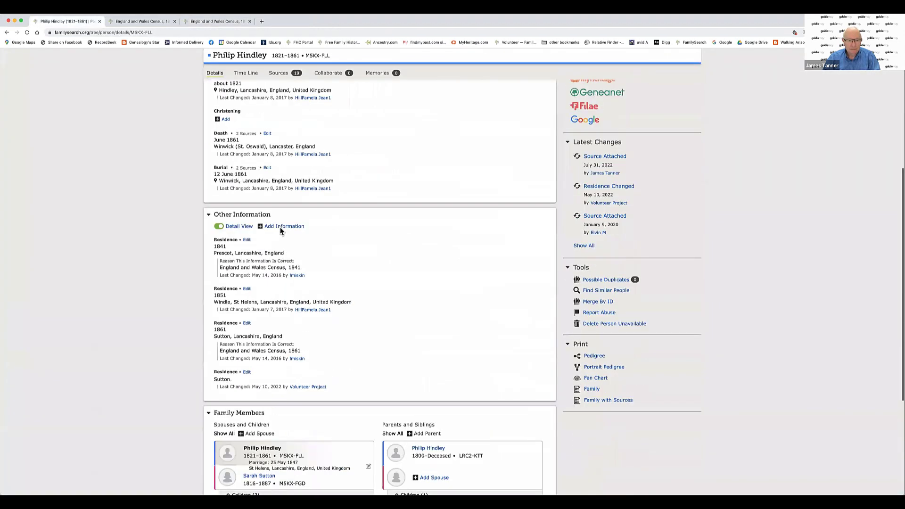
scroll(280, 231, down, 2)
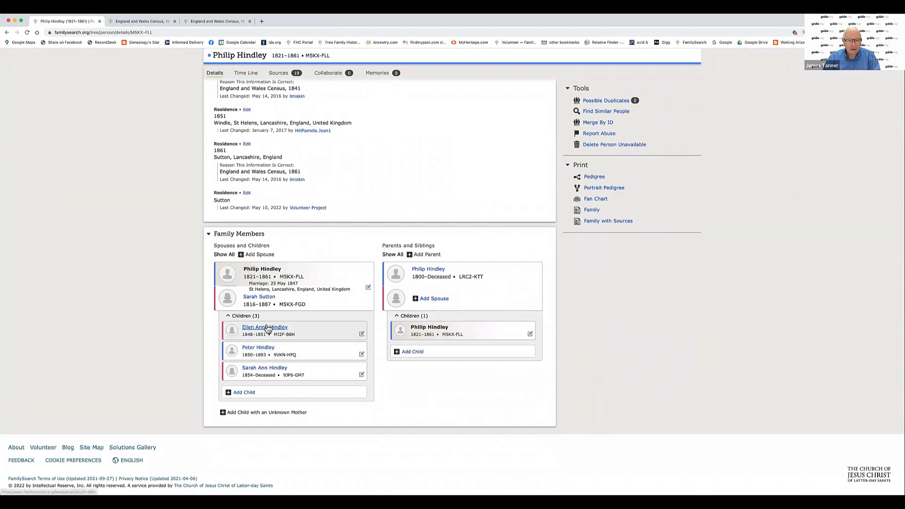
mouse_move(267, 328)
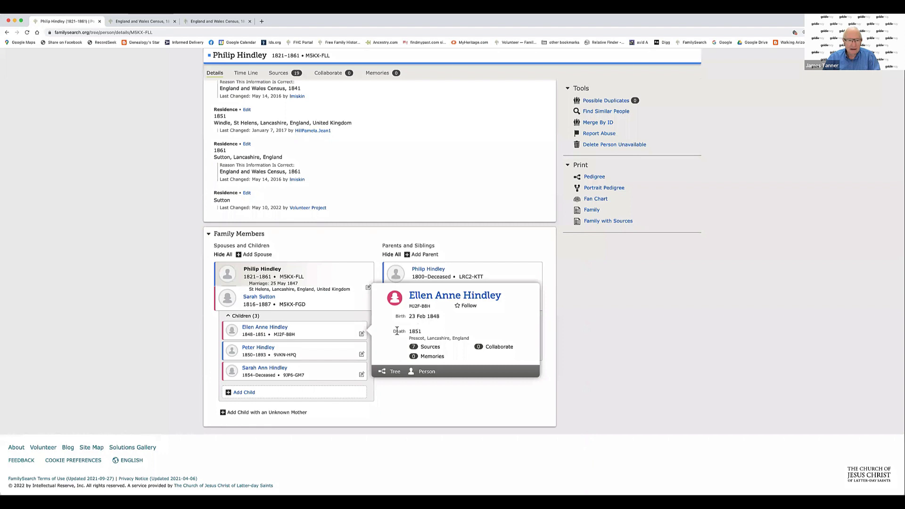
mouse_move(260, 349)
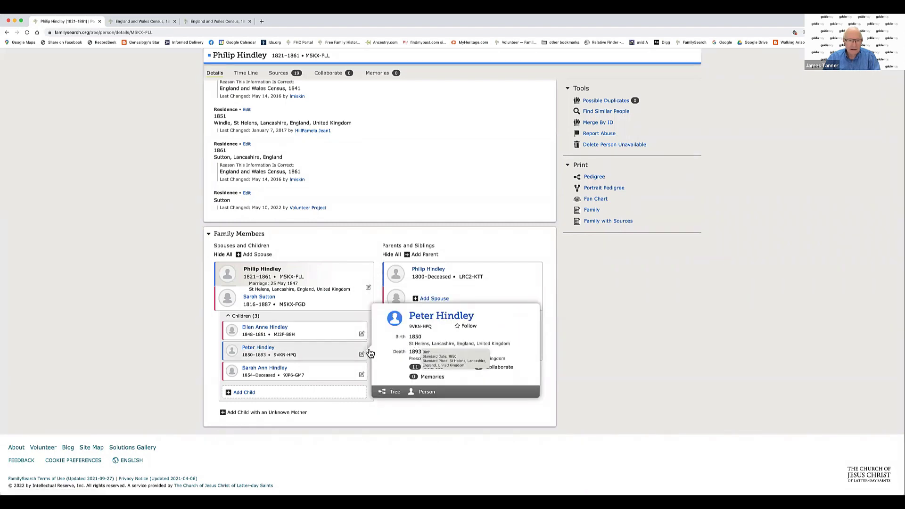
mouse_move(281, 371)
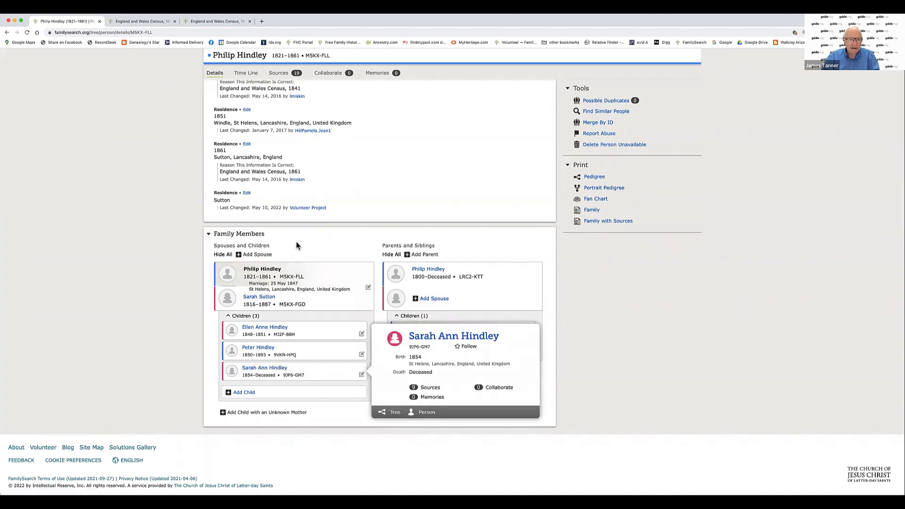
Step: Open the father's source list, examine the indexed 1848 christening record naming his daughter, and return to his details
scroll(294, 155, up, 2)
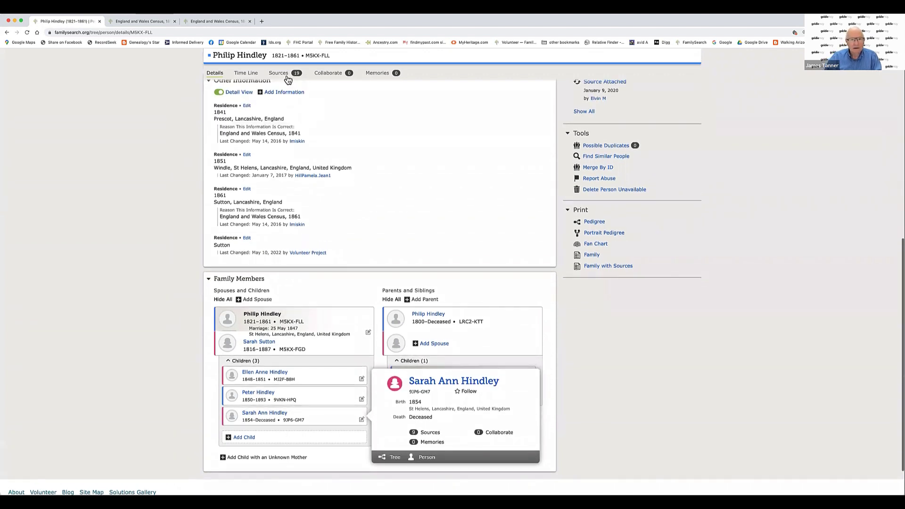
click(284, 73)
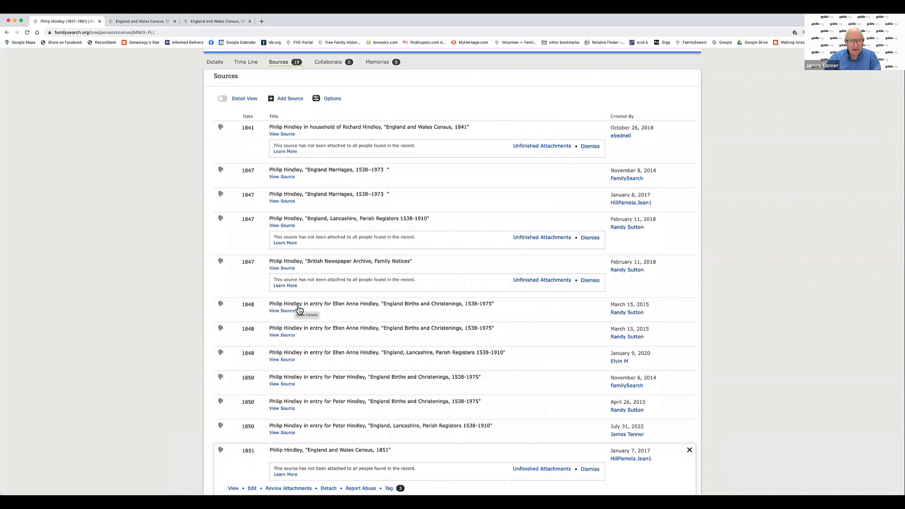
click(358, 307)
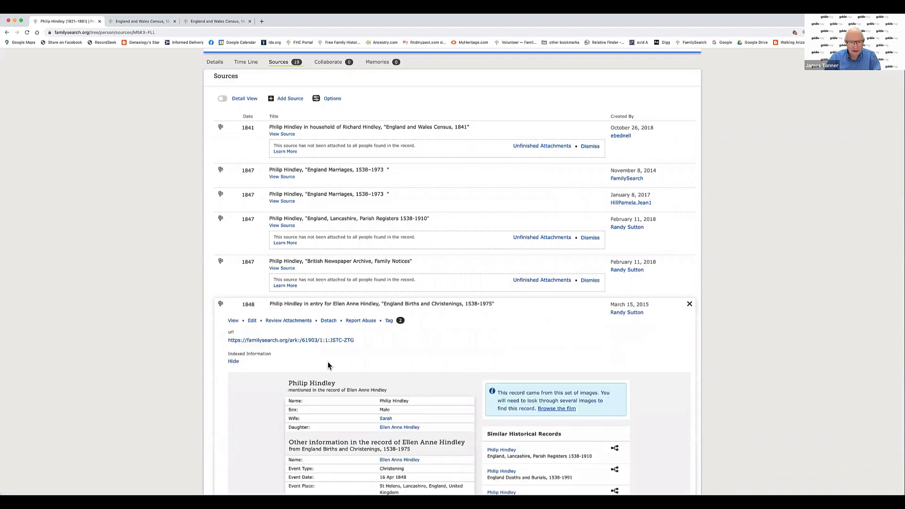
scroll(328, 361, down, 3)
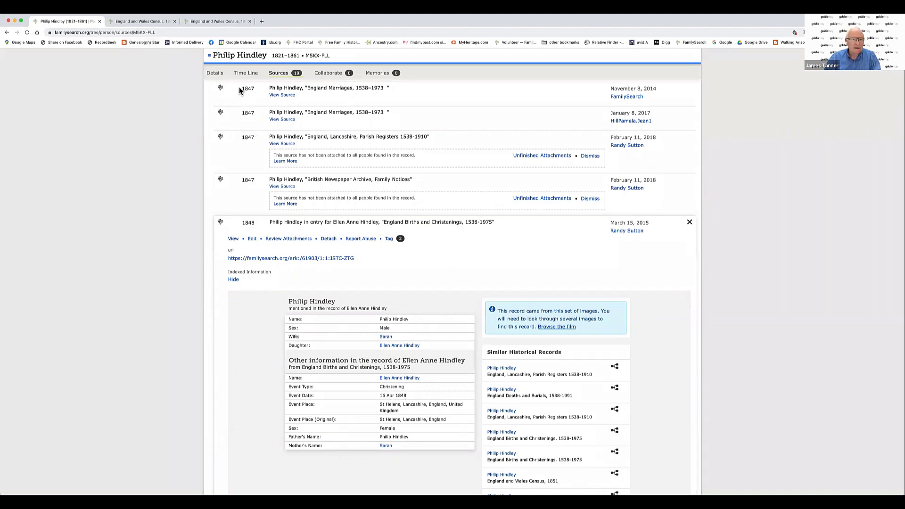
click(216, 73)
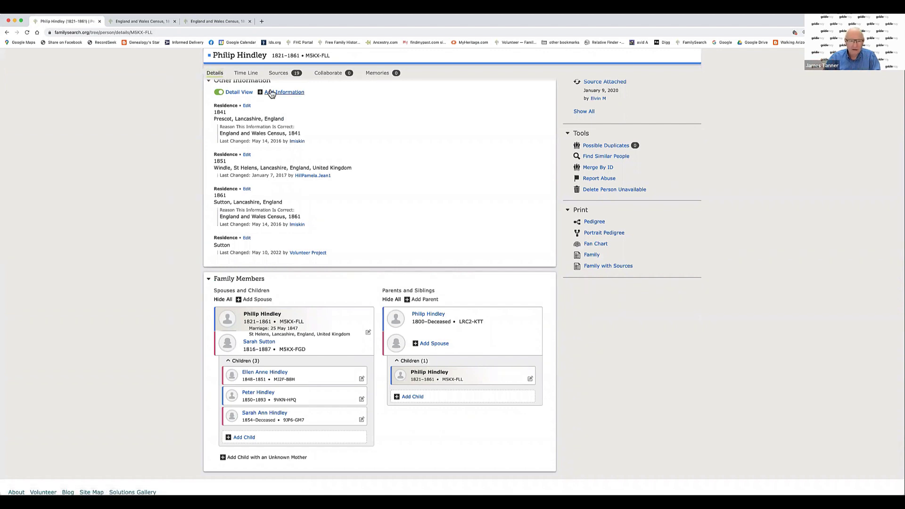
Step: Open FamilySearch in a new browser tab and bring up the father's person page from the recently viewed people
click(262, 21)
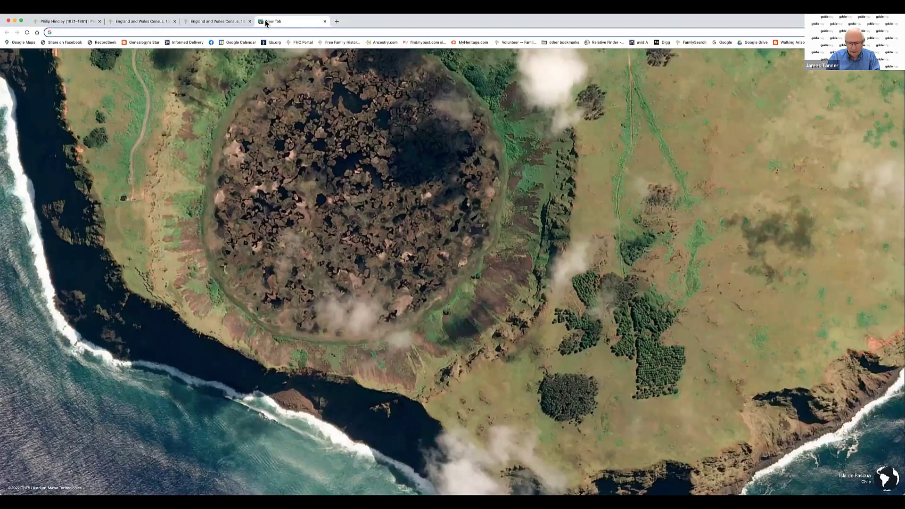
text(am)
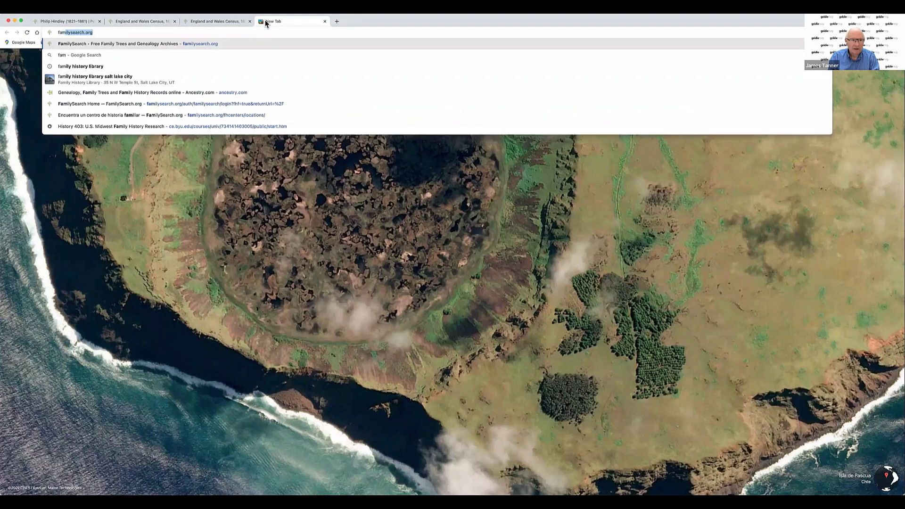
key(Return)
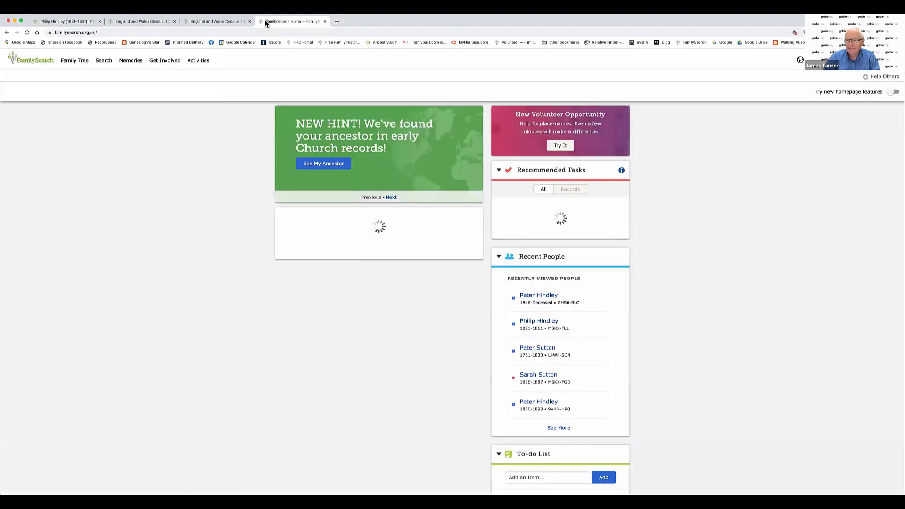
click(75, 60)
click(72, 93)
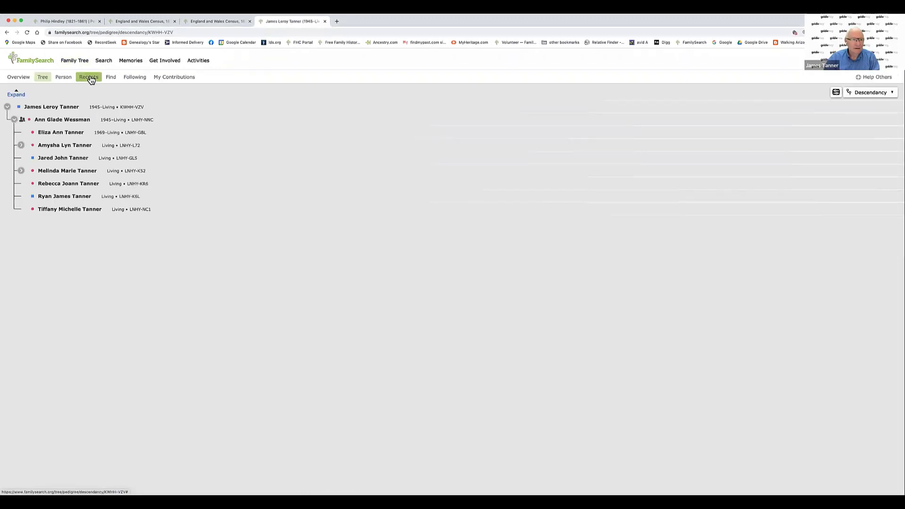
click(88, 77)
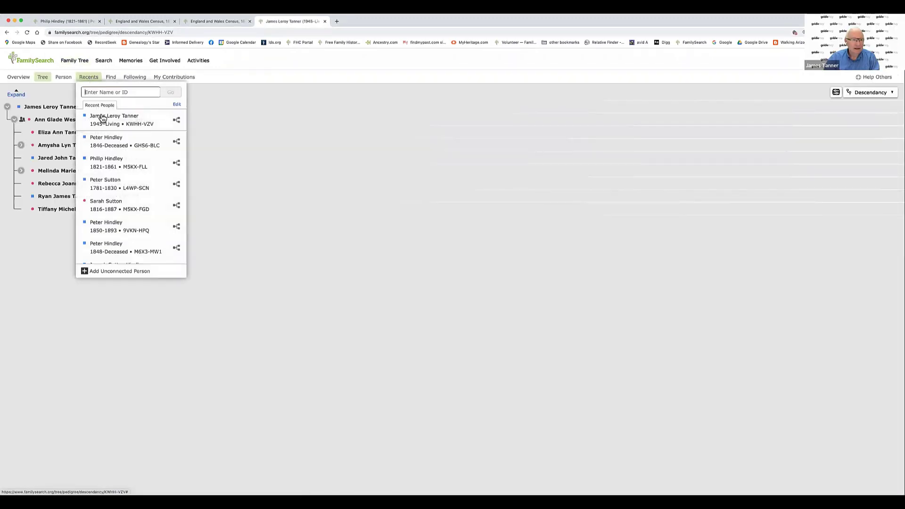
click(106, 160)
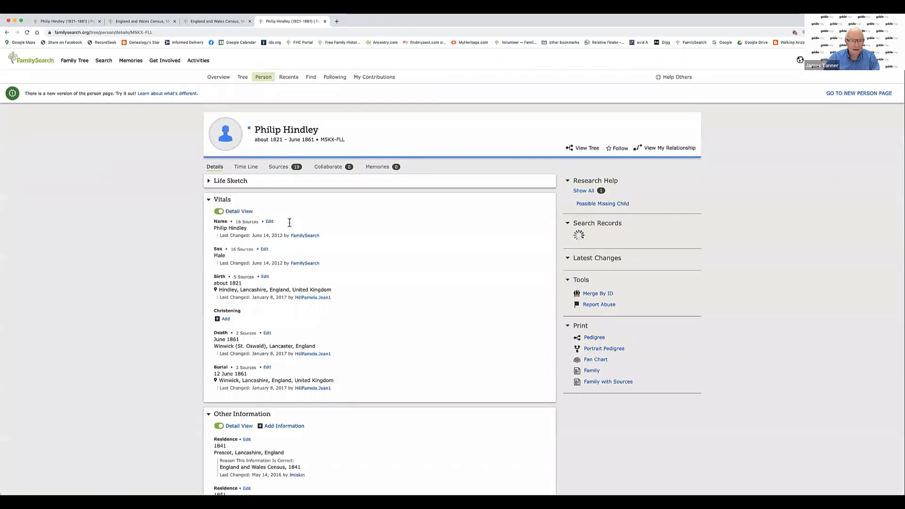
Step: In the new tab, examine the father's sources and expand the first 1848 "England Births and Christenings, 1538-1975" entry for his daughter
scroll(290, 223, down, 5)
scroll(291, 208, up, 5)
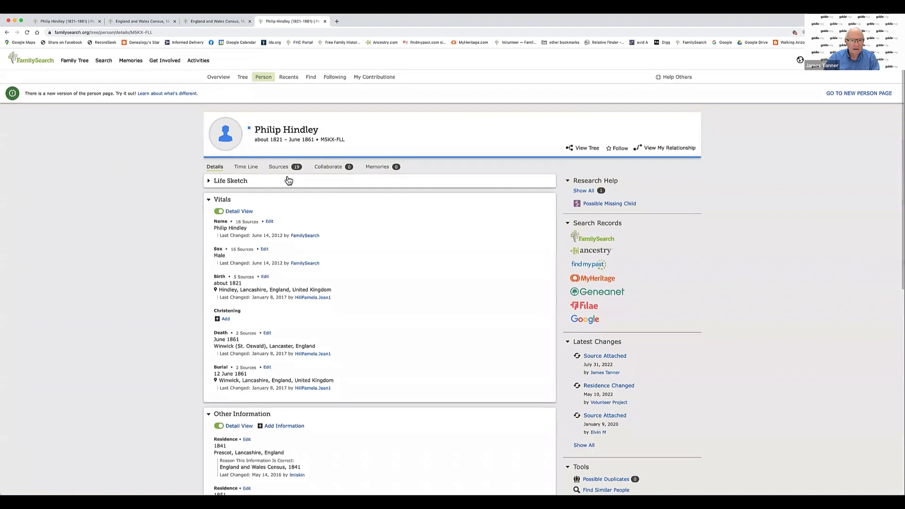
click(279, 167)
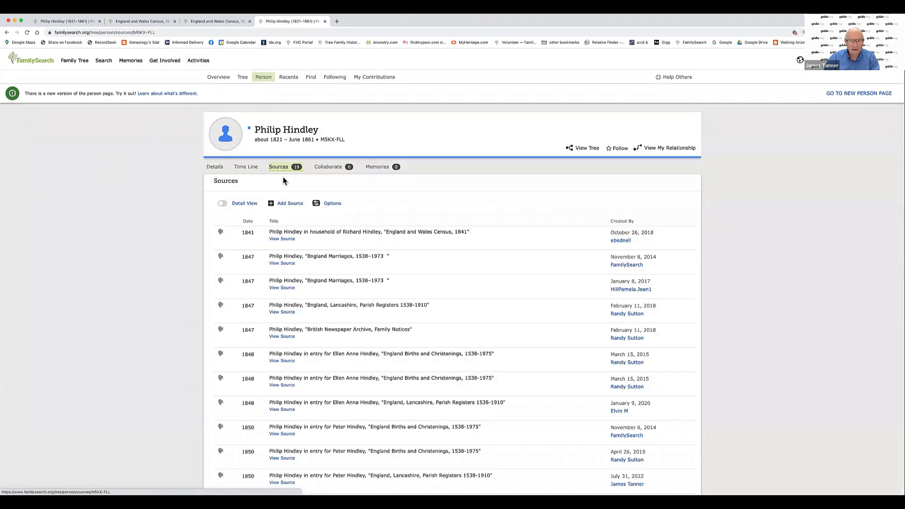
scroll(316, 318, down, 2)
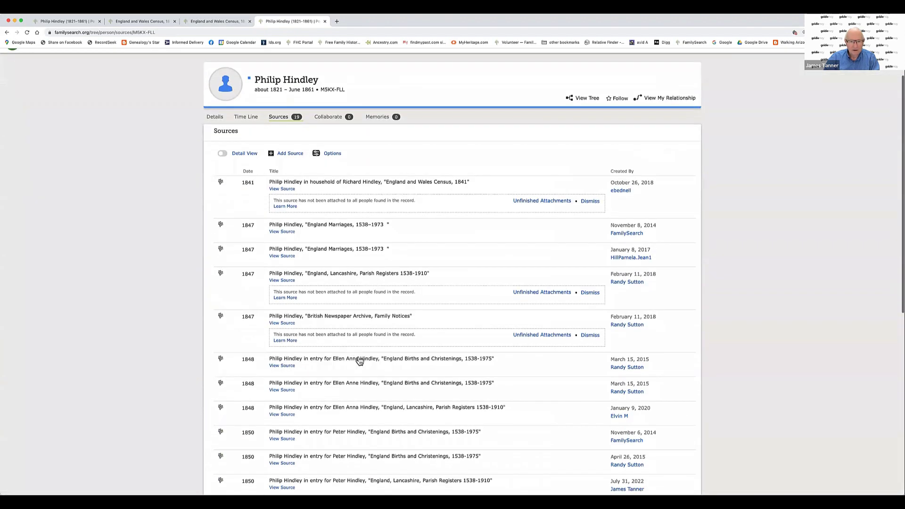
click(360, 362)
scroll(373, 364, down, 3)
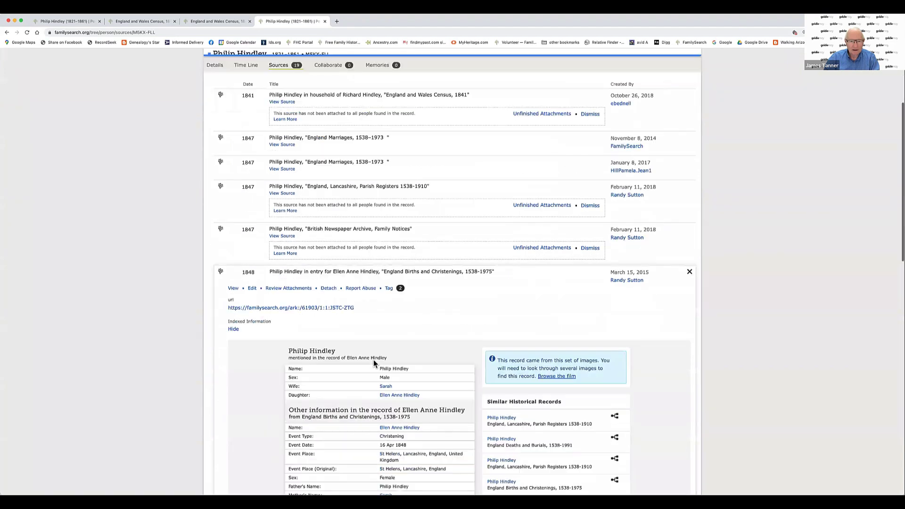
scroll(285, 225, down, 3)
Step: From the father's original details page, open the eldest daughter's person page in a new tab and review her vitals
click(60, 21)
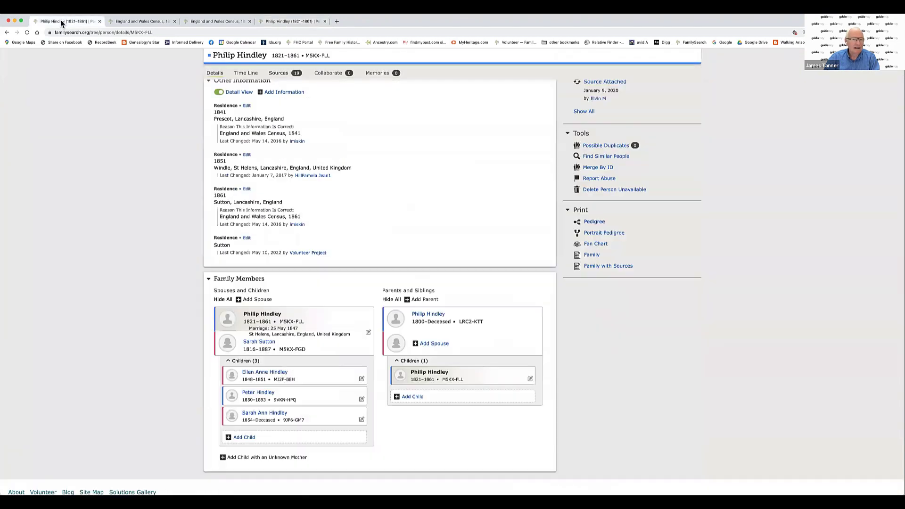
right_click(257, 374)
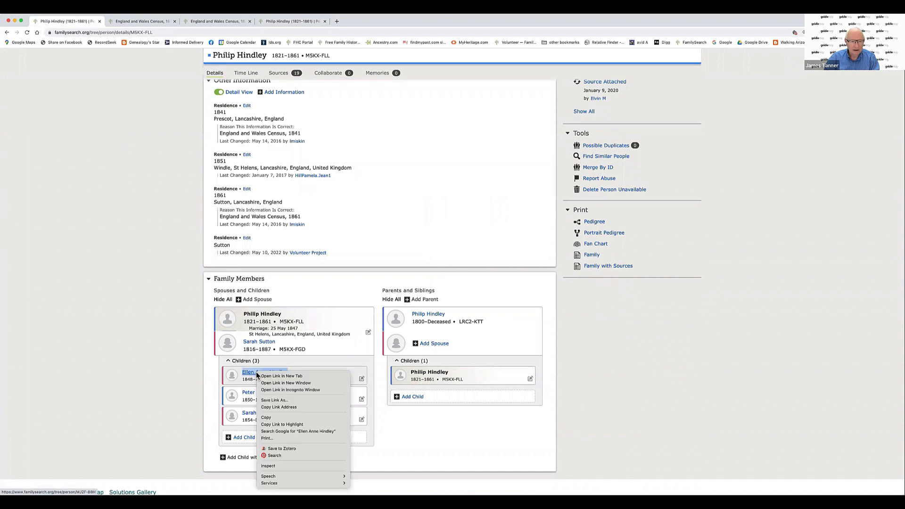
click(265, 375)
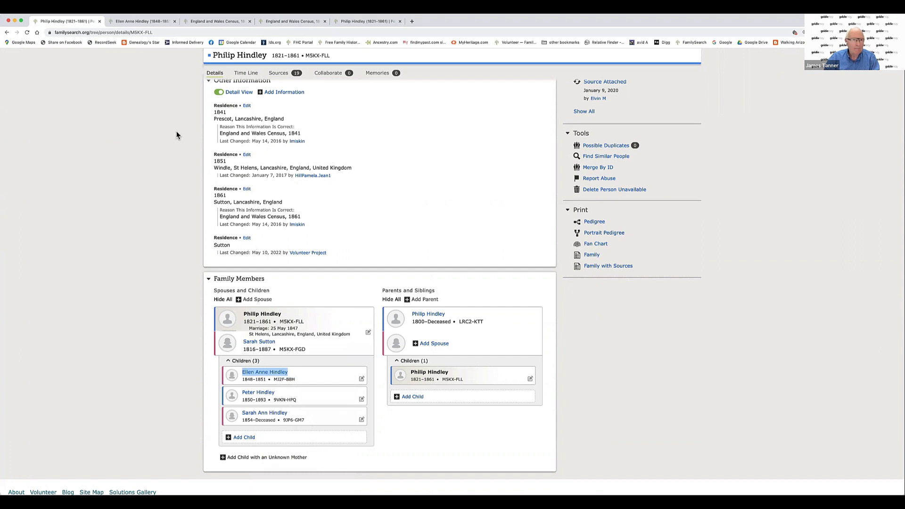
click(144, 21)
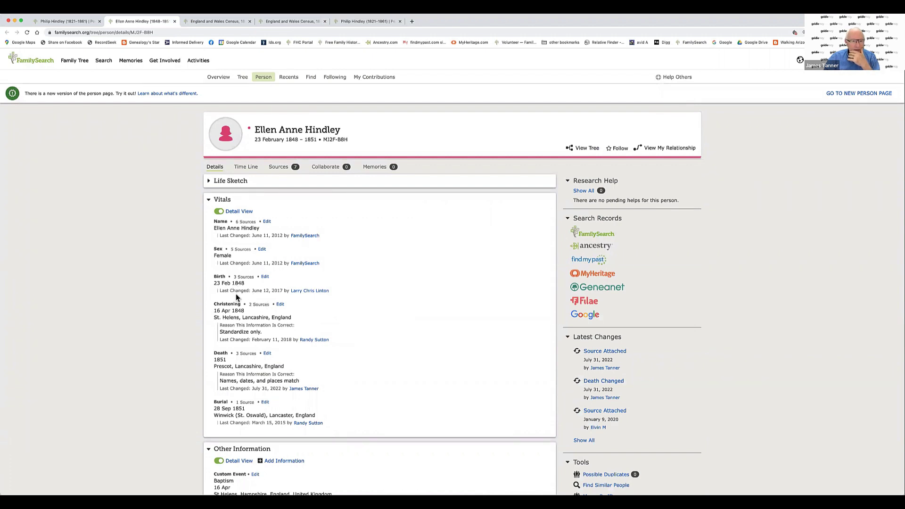
mouse_move(239, 318)
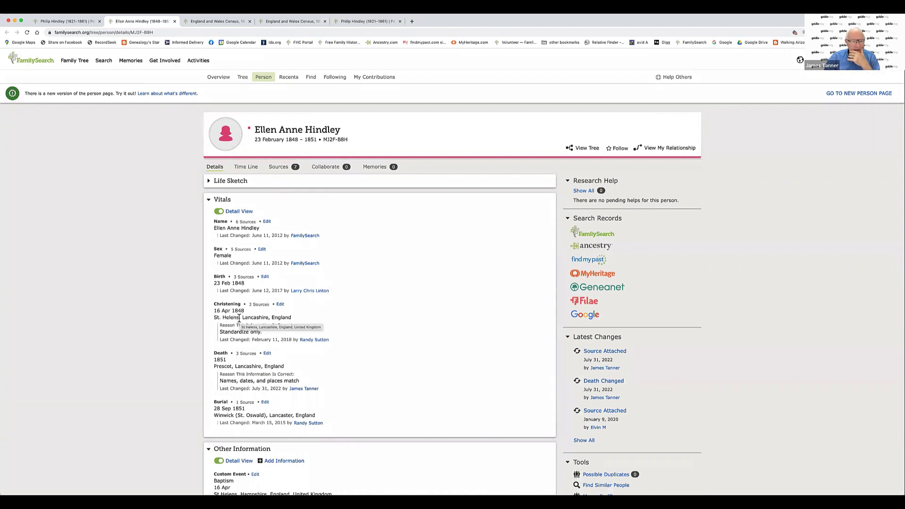
Step: Replace the daughter's birth date with its standardized form with the month spelled out, and save the birth entry
click(266, 278)
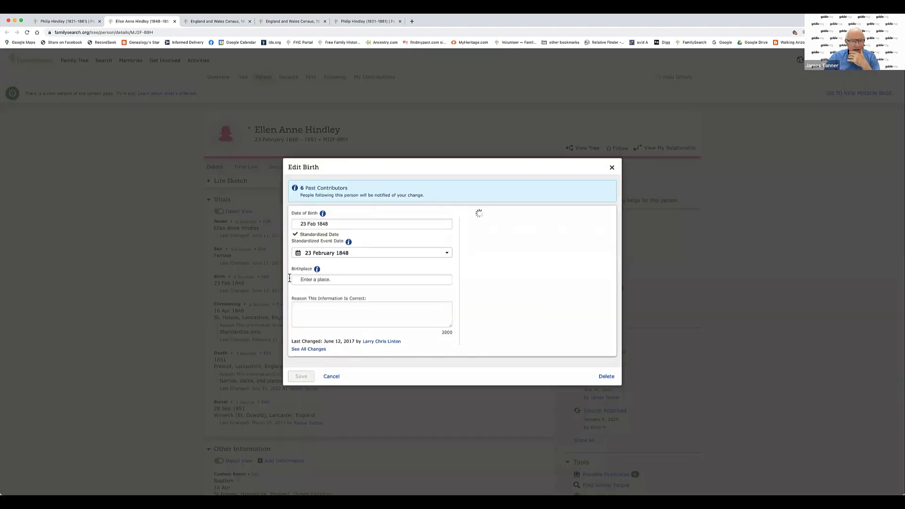
click(341, 225)
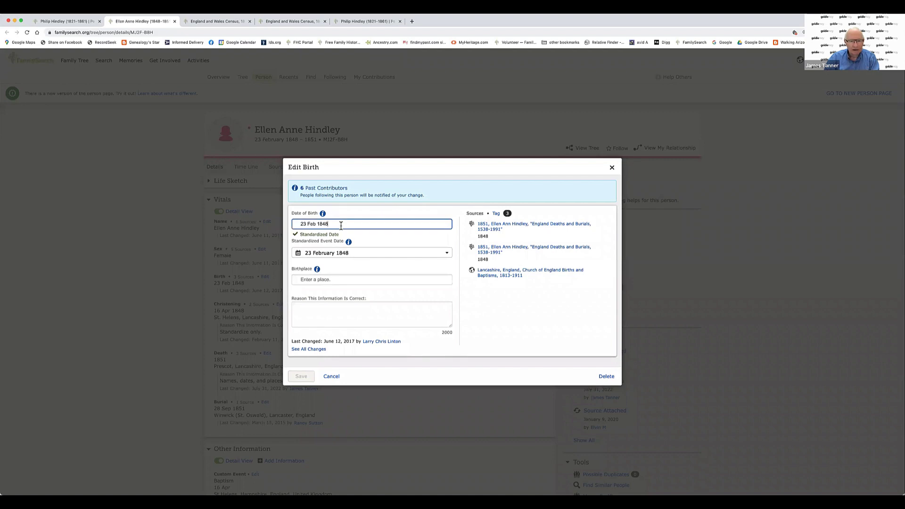
click(325, 259)
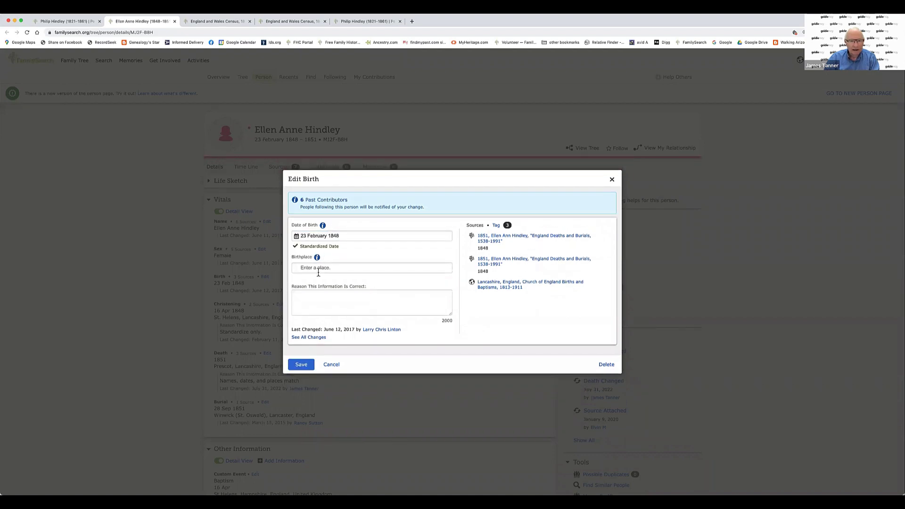
click(301, 365)
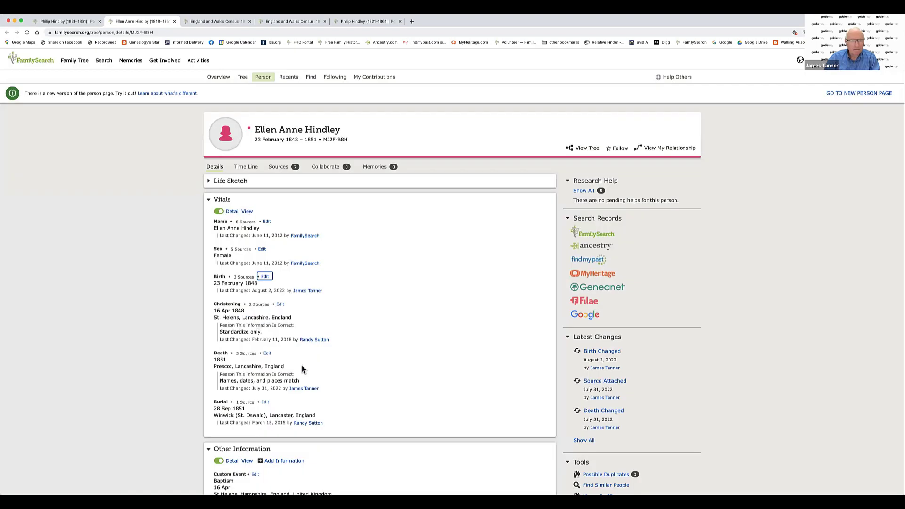
Step: Set the daughter's christening date to the standardized 16 April 1848 and save it without changing the reason statement
click(280, 305)
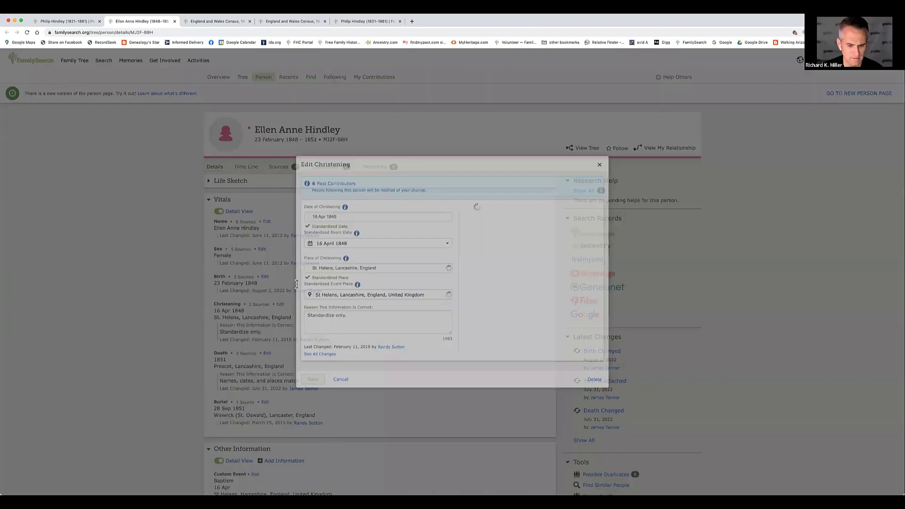
click(338, 214)
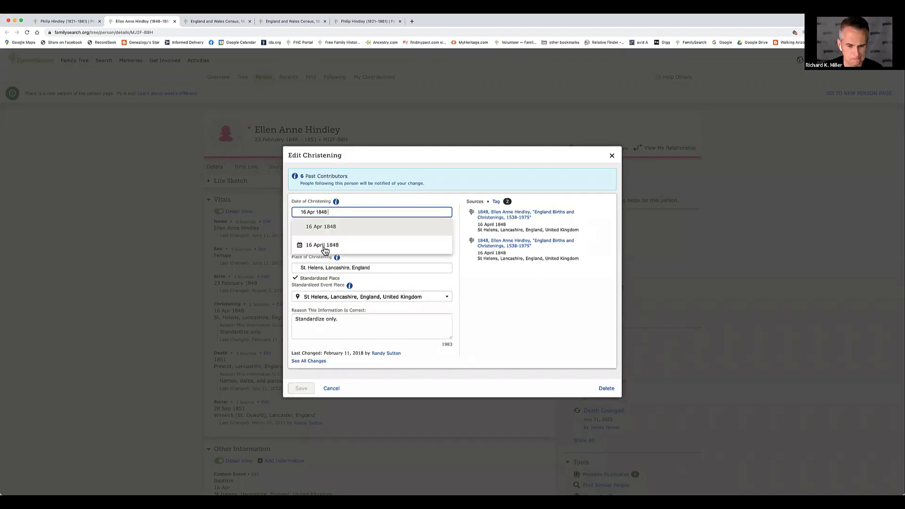
click(325, 246)
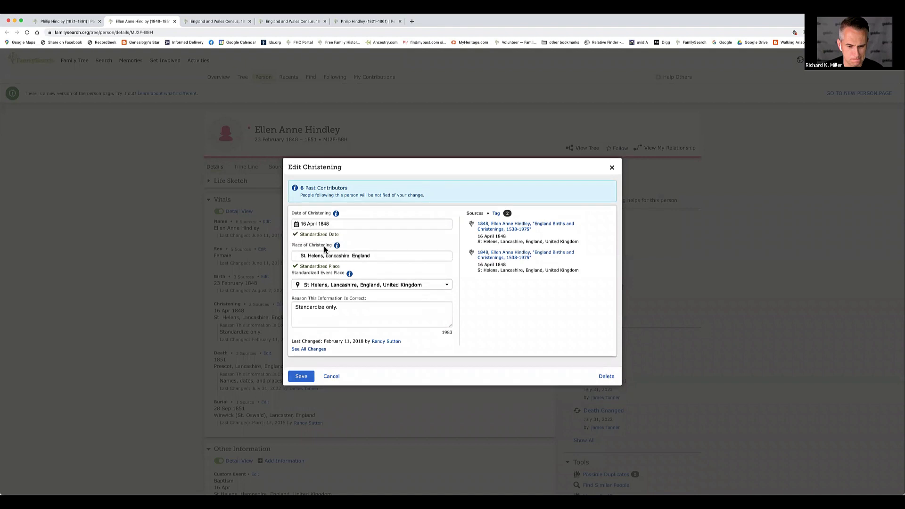
click(331, 225)
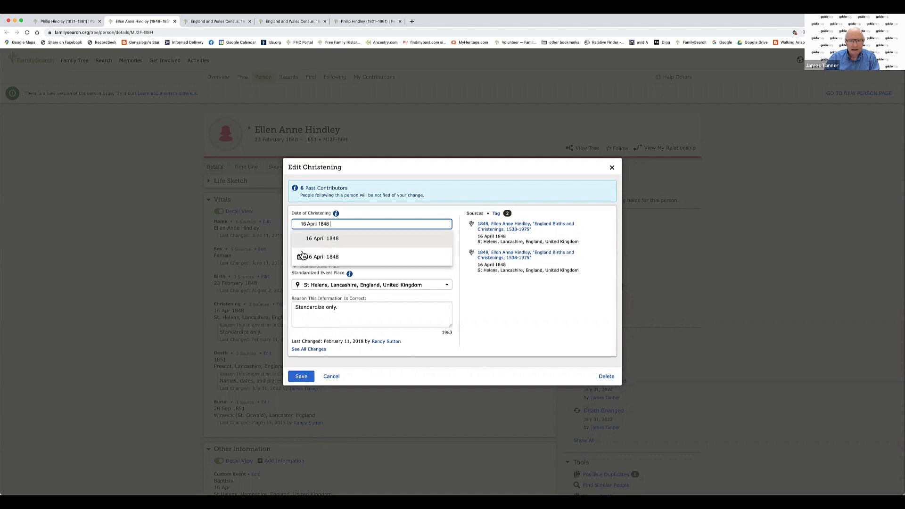
click(326, 257)
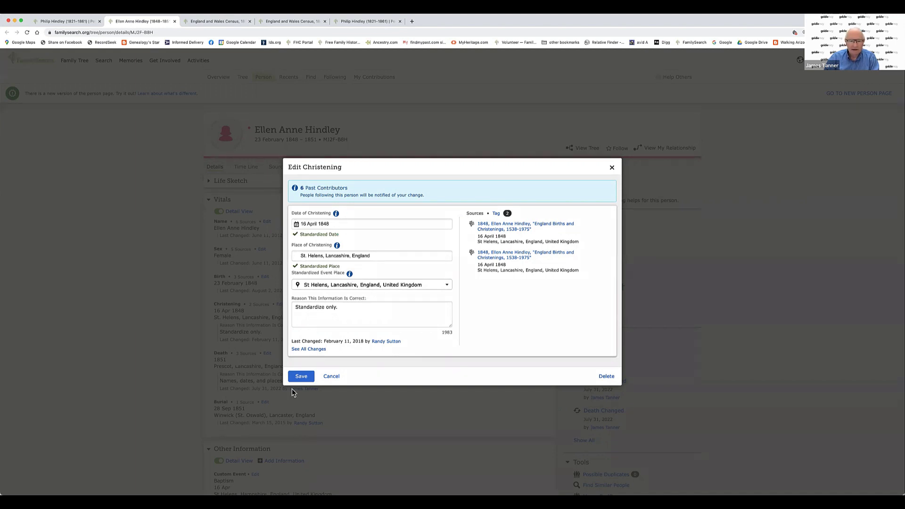
click(301, 376)
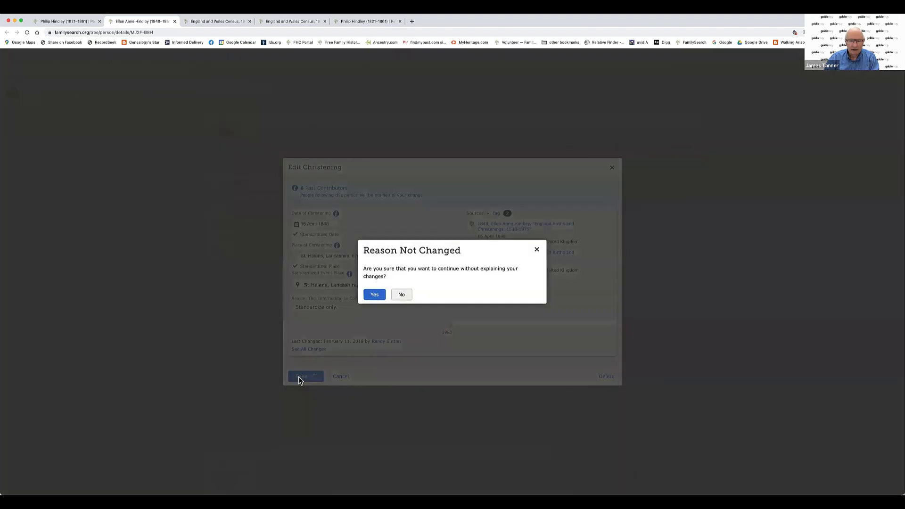
click(372, 294)
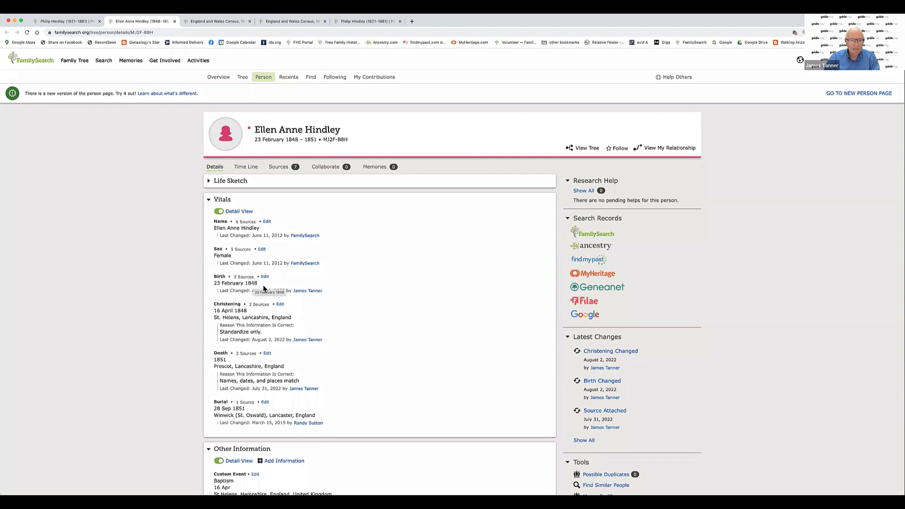
Step: View the relationship chart linking the account holder to the daughter, look through its lineage, and close it
click(670, 149)
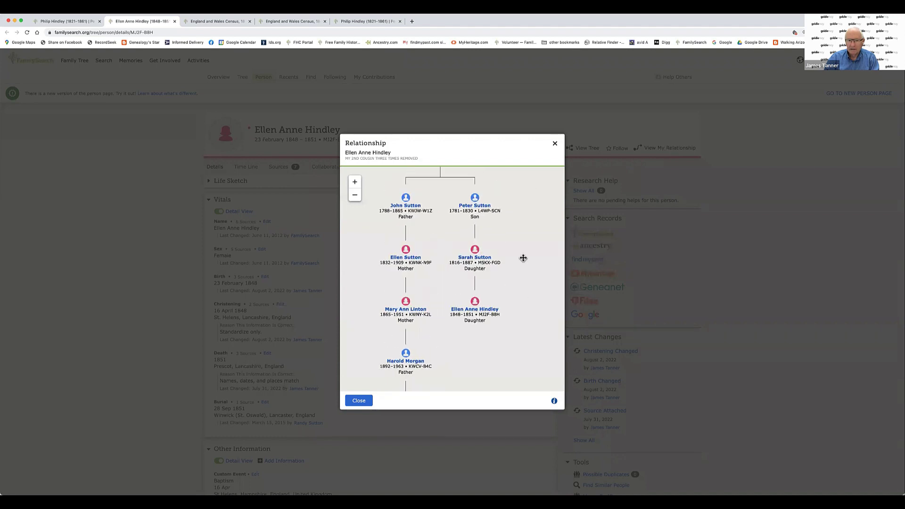
mouse_move(521, 182)
mouse_down()
mouse_move(521, 228)
mouse_move(521, 171)
mouse_up()
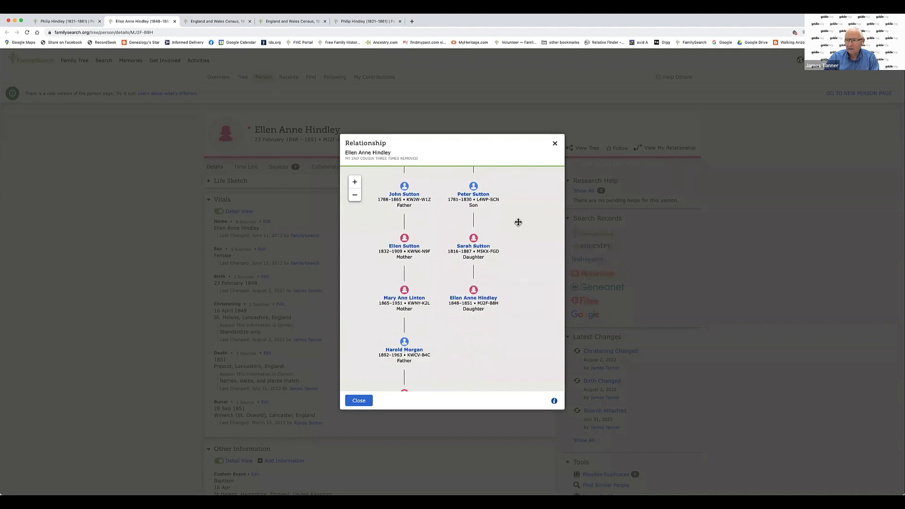
drag(517, 222, 518, 203)
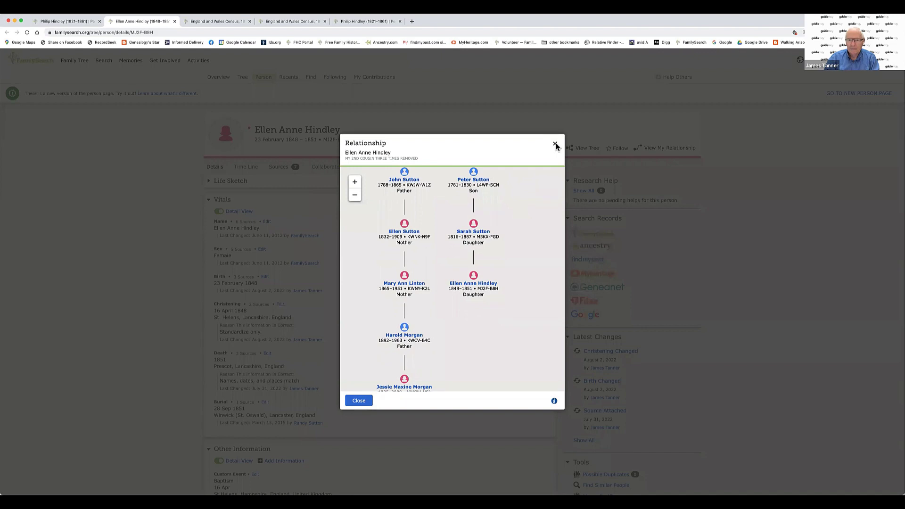
click(555, 144)
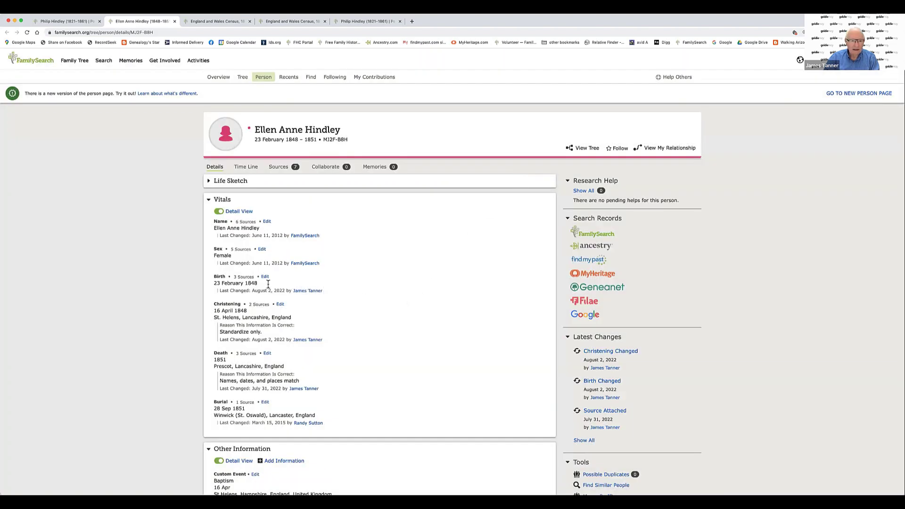
Step: Show the daughter's sources in detail view, and check the second 1848 "England Births and Christenings, 1538-1975" record before closing it
click(284, 167)
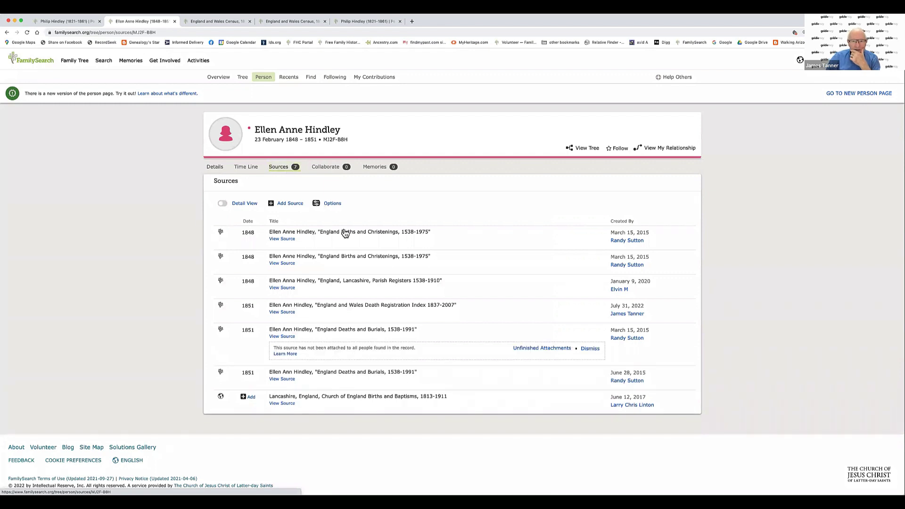
click(354, 236)
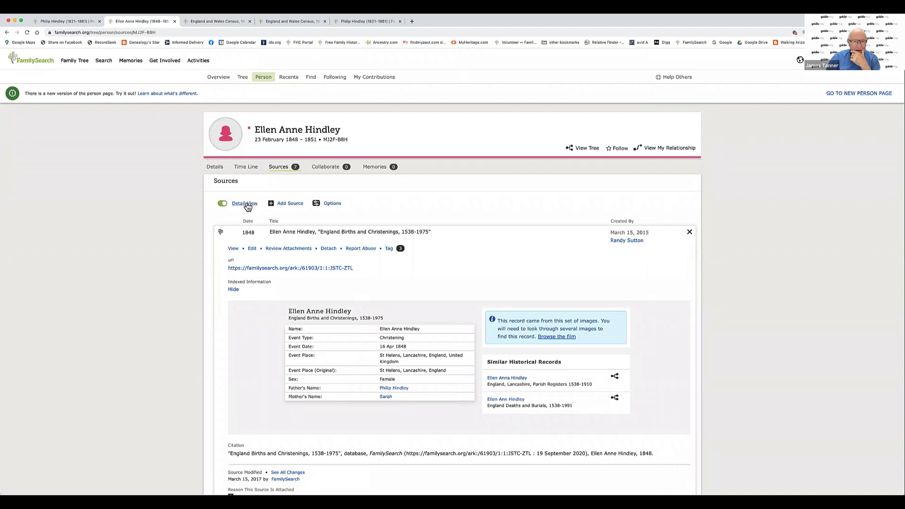
scroll(307, 314, down, 5)
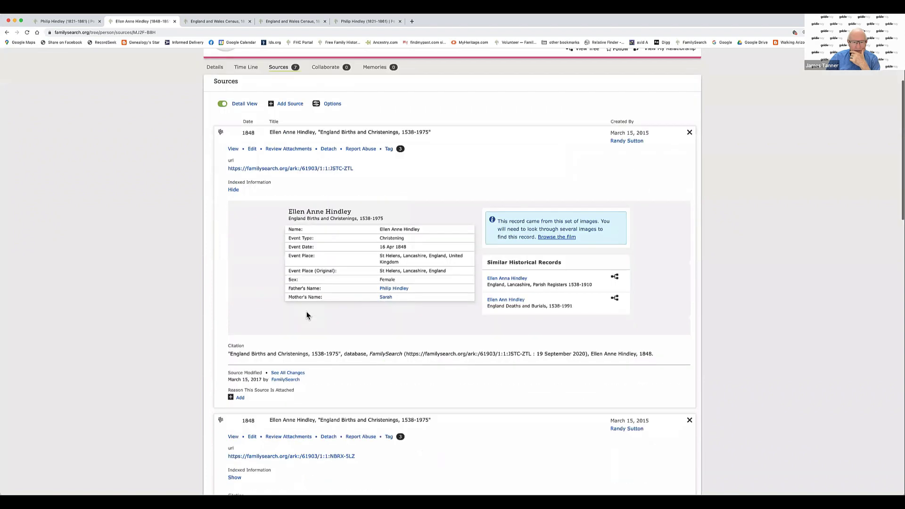
scroll(307, 315, down, 2)
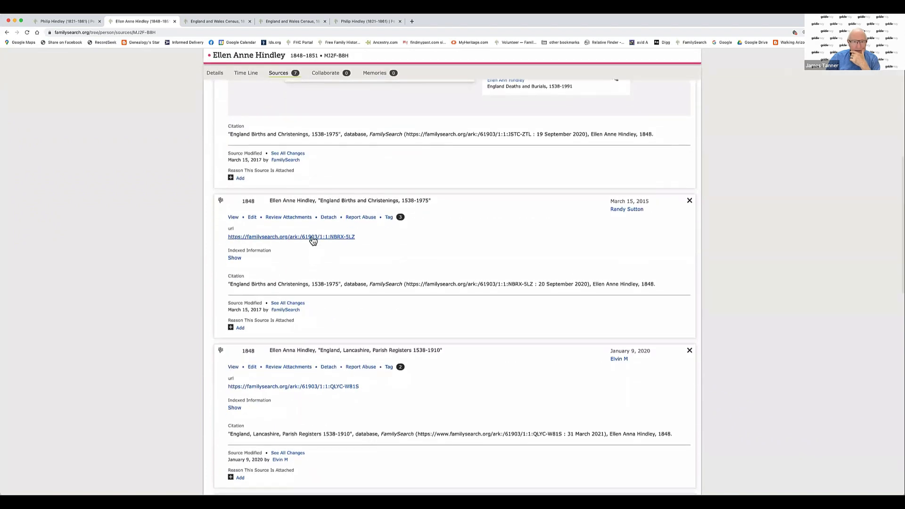
click(311, 237)
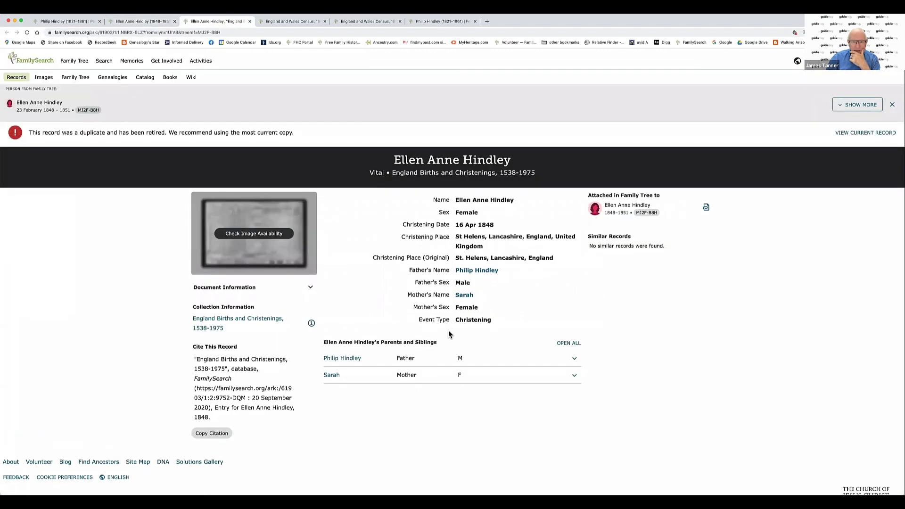
click(250, 22)
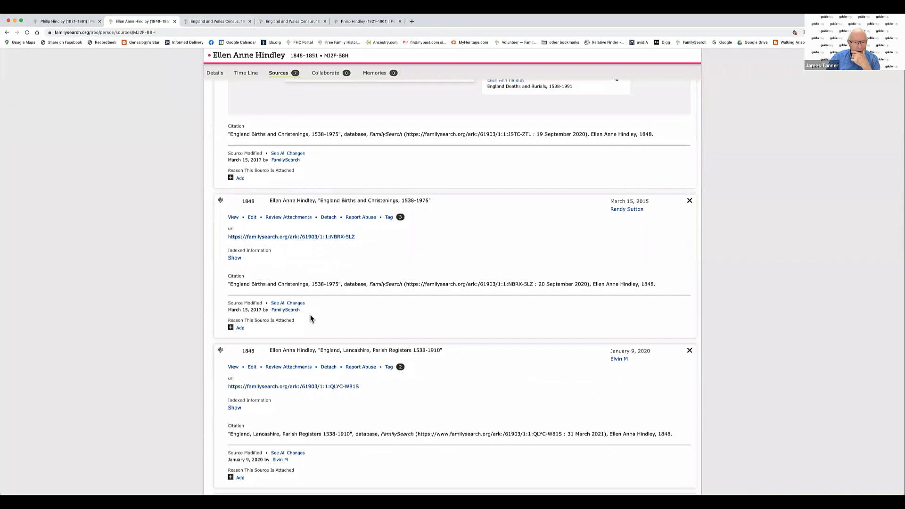
Step: Open the 1848 "England, Lancashire, Parish Registers 1538-1910" record from its source link, review the baptism details, and close it
scroll(311, 319, down, 1)
scroll(310, 319, down, 1)
click(297, 299)
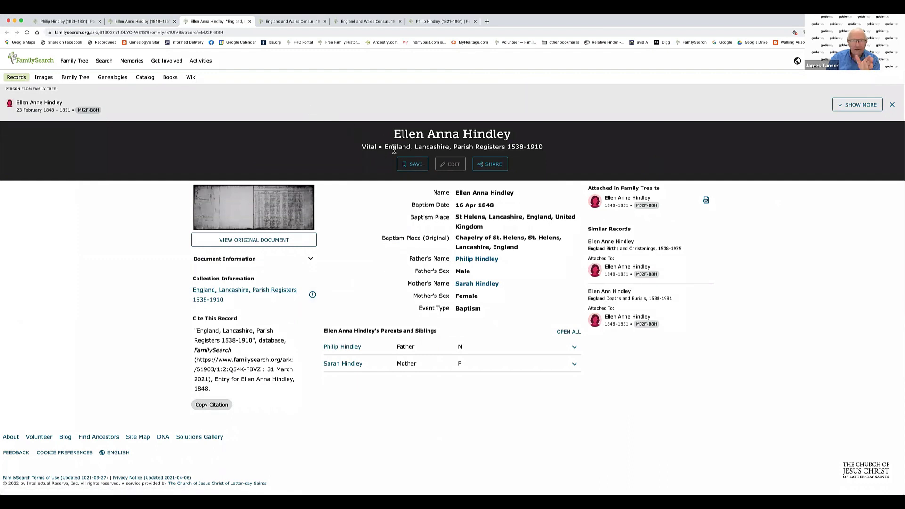
click(250, 21)
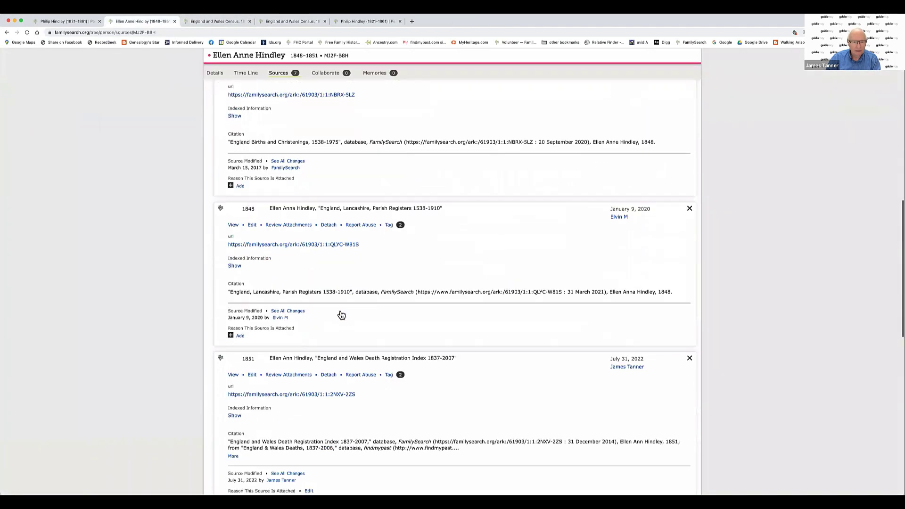
Step: Show the indexed information of the 1851 "England and Wales Death Registration Index 1837-2007" source and read it
scroll(341, 315, down, 4)
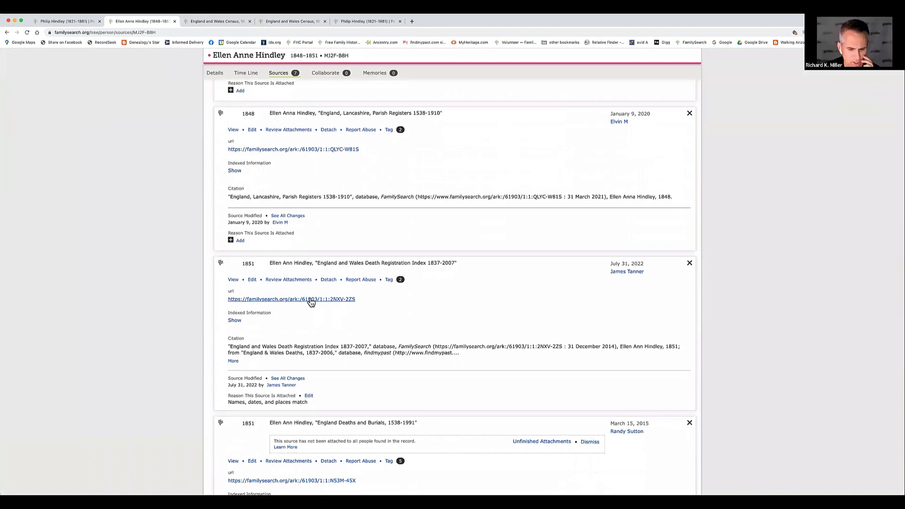
click(234, 321)
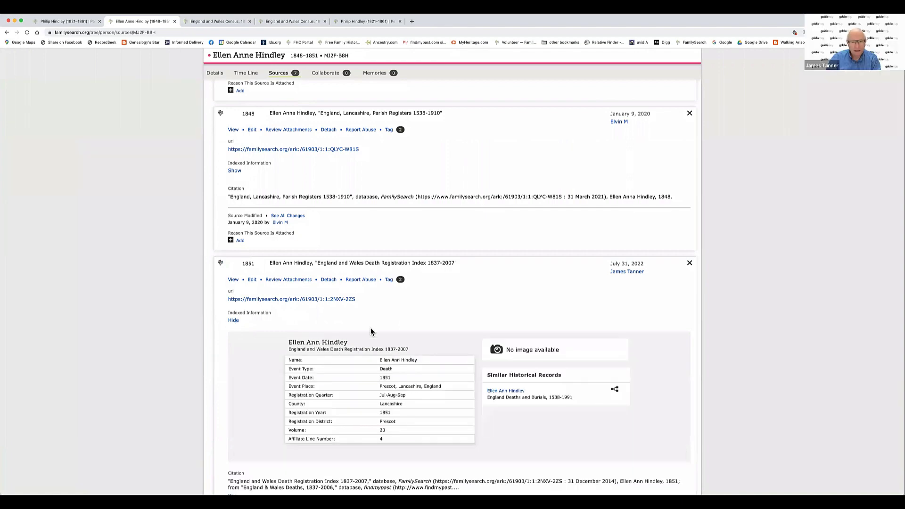
scroll(370, 332, down, 5)
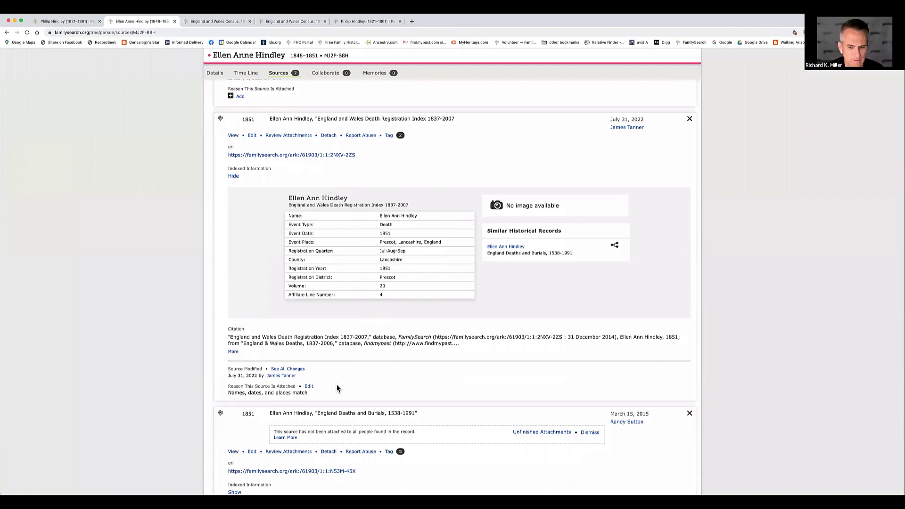
Step: Show the indexed information of the first 1851 "England Deaths and Burials, 1538-1991" source and review the burial details
scroll(337, 382, down, 4)
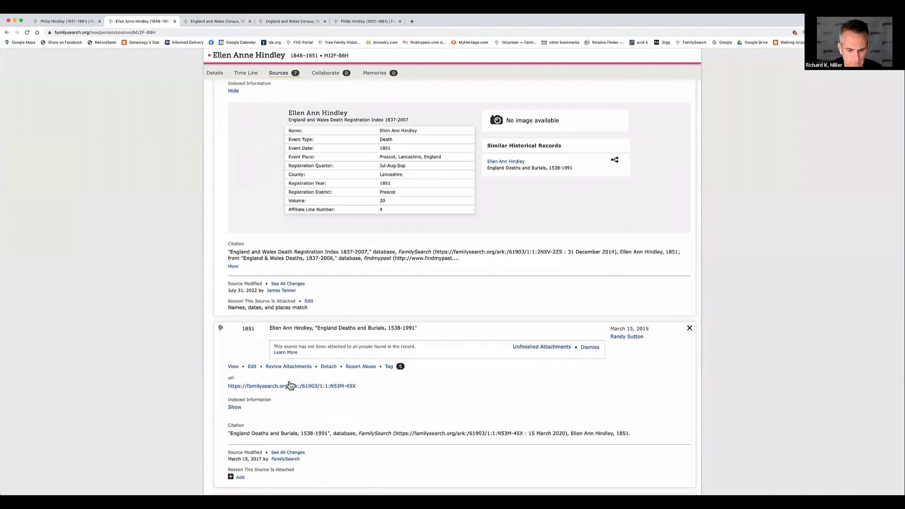
click(235, 407)
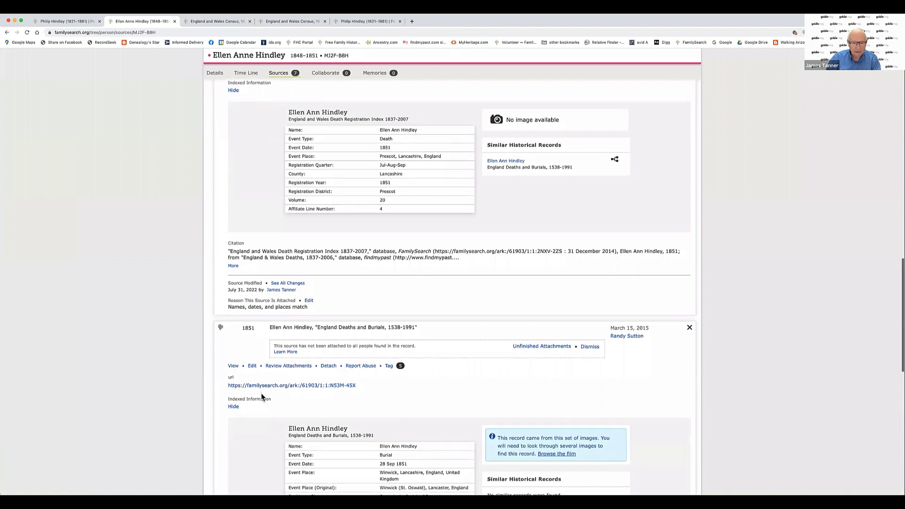
scroll(263, 398, down, 4)
scroll(262, 398, down, 2)
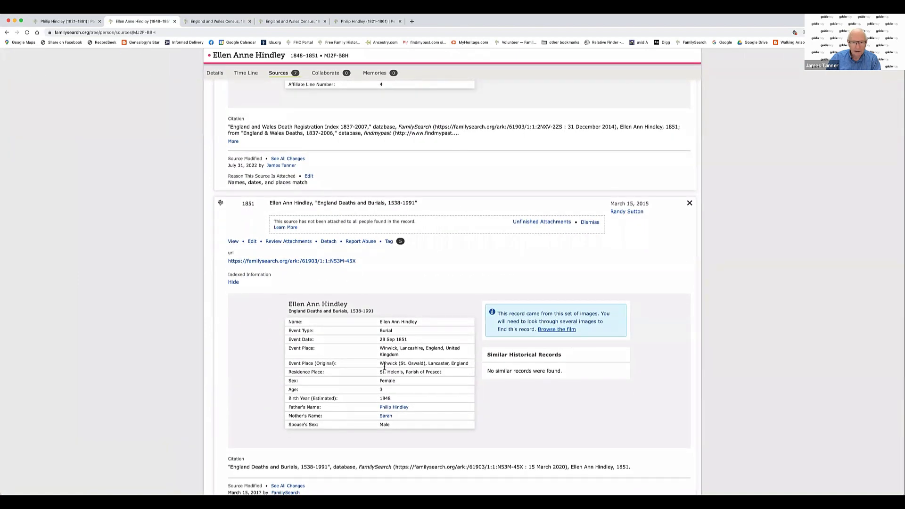
scroll(377, 375, down, 8)
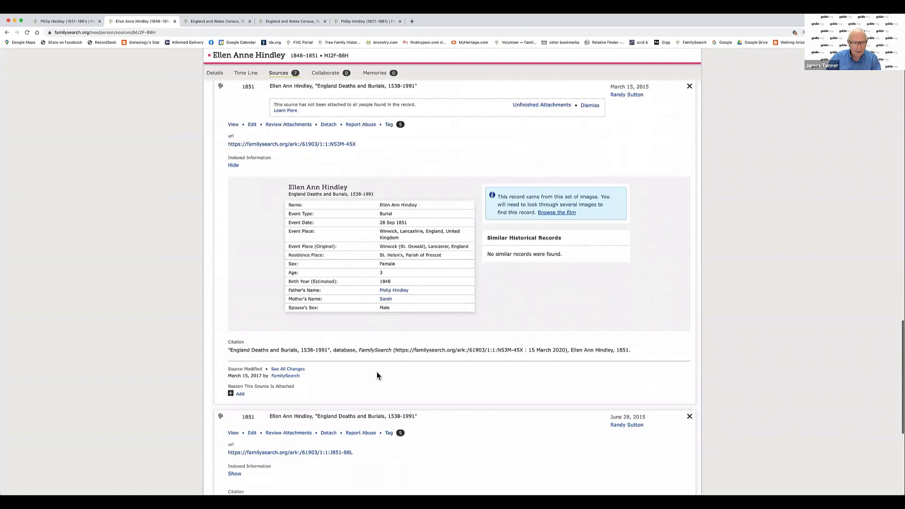
Step: Follow the Ancestry link of the "Lancashire, England, Church of England Births and Baptisms, 1813-1911" source and review the birth and baptism dates
click(252, 366)
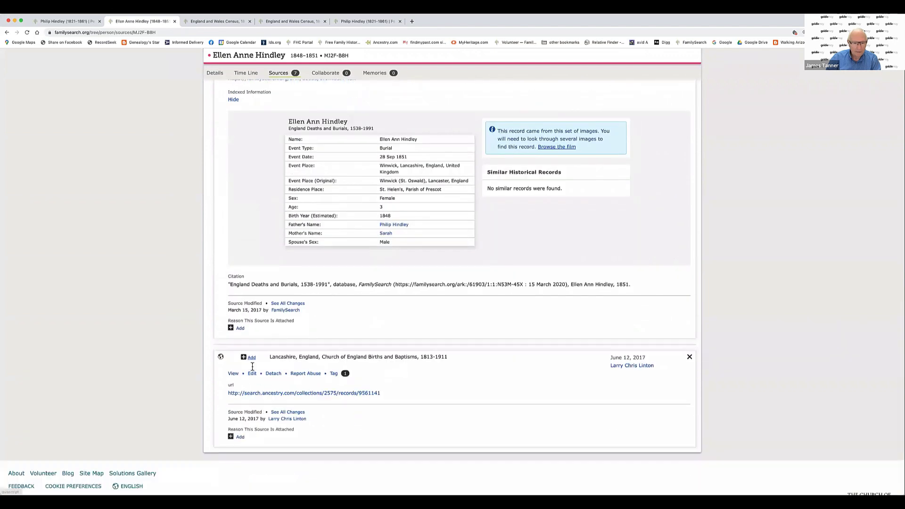
scroll(303, 362, down, 3)
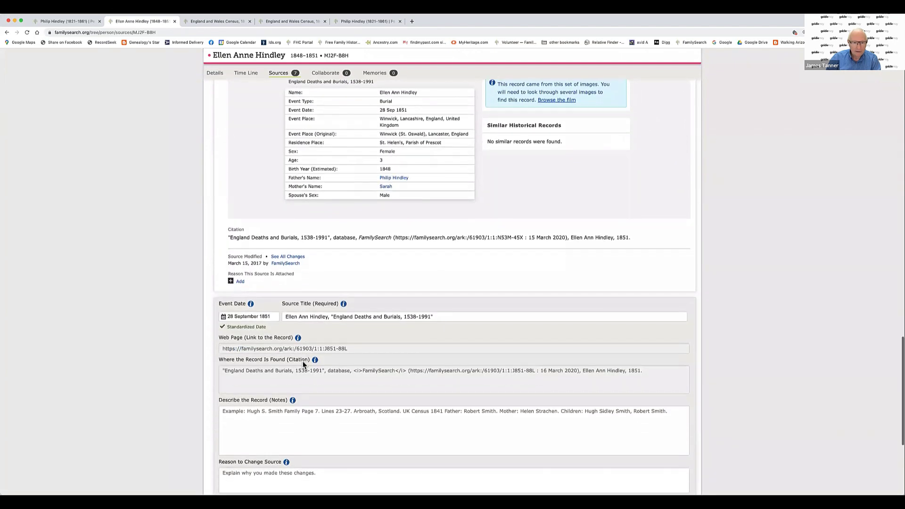
scroll(302, 364, down, 7)
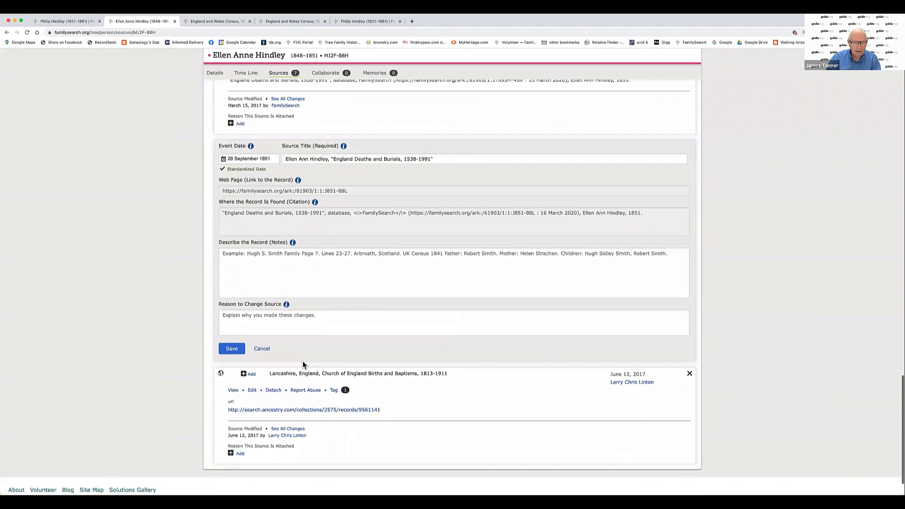
scroll(303, 355, down, 1)
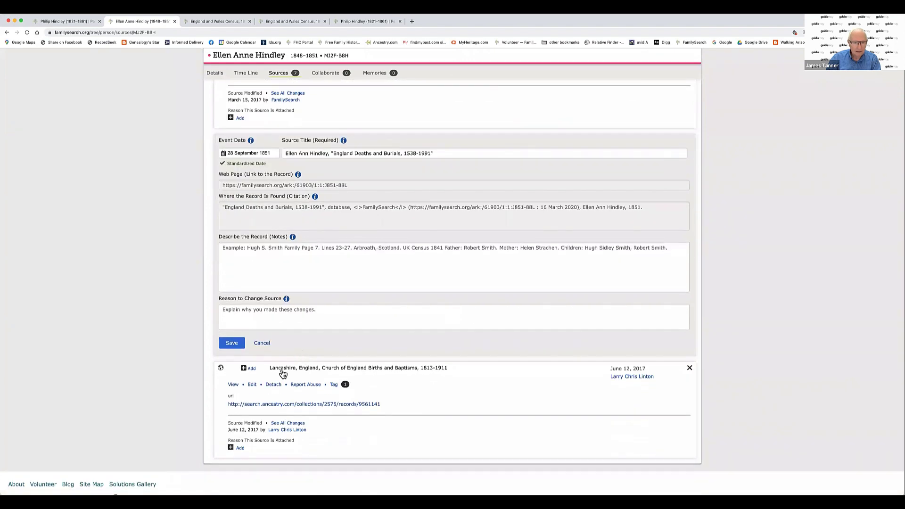
right_click(283, 405)
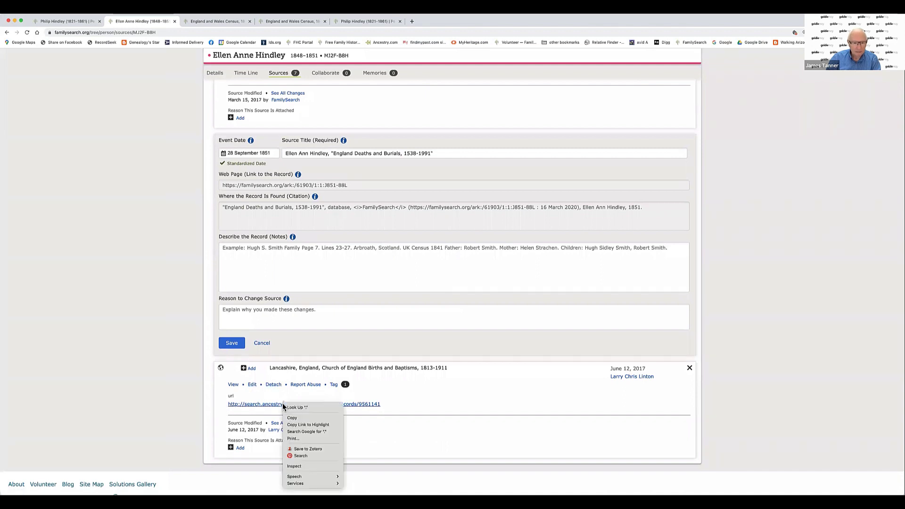
click(278, 405)
click(278, 406)
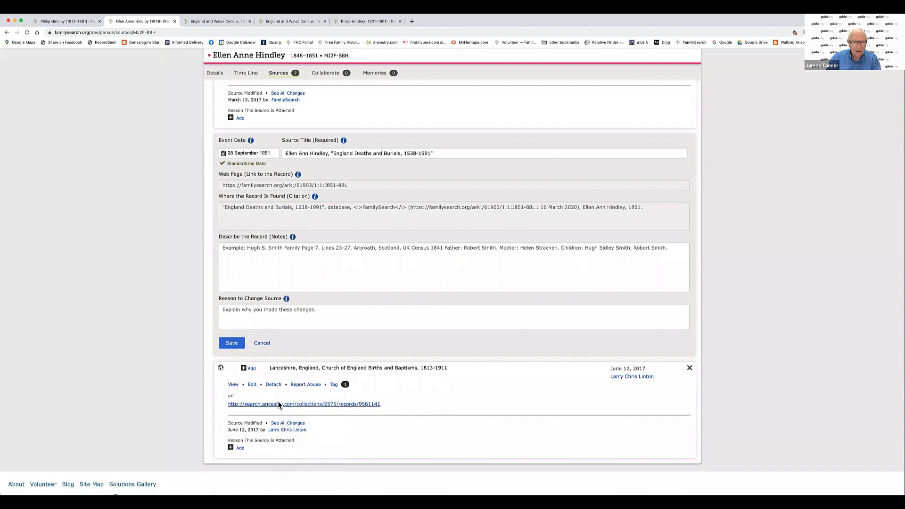
click(380, 292)
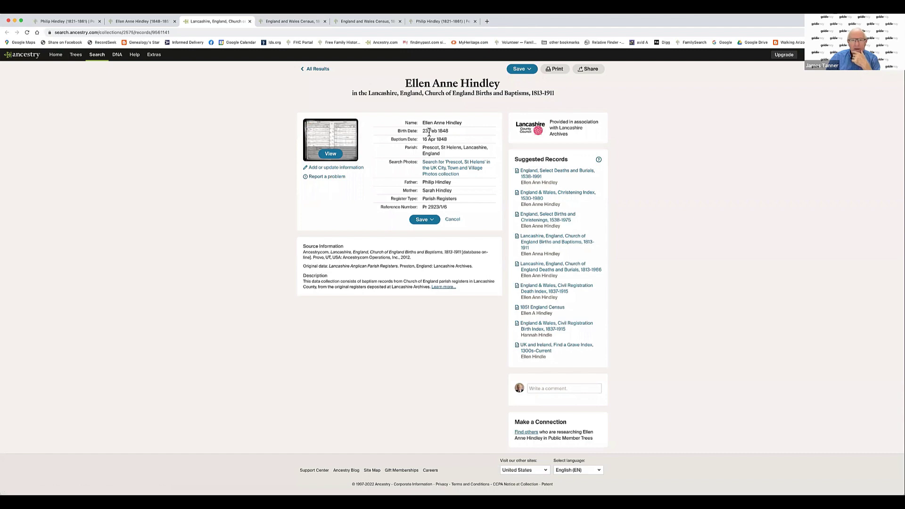
Step: Return to the daughter's details on FamilySearch and examine the first 1851 burial record listed among her birth sources
click(133, 22)
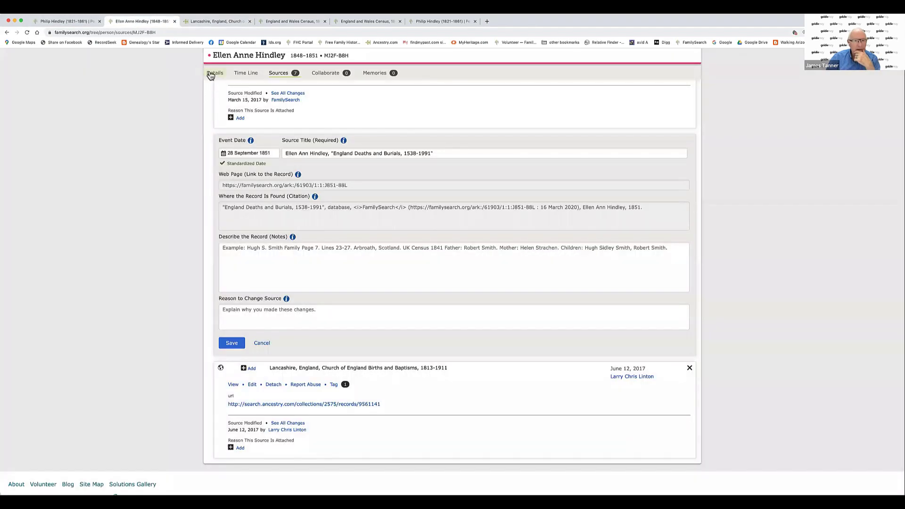
click(209, 72)
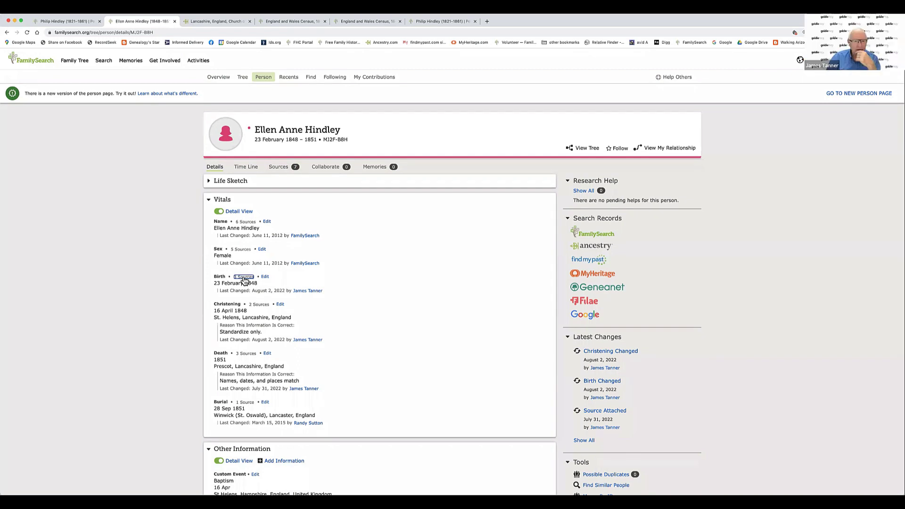
click(244, 277)
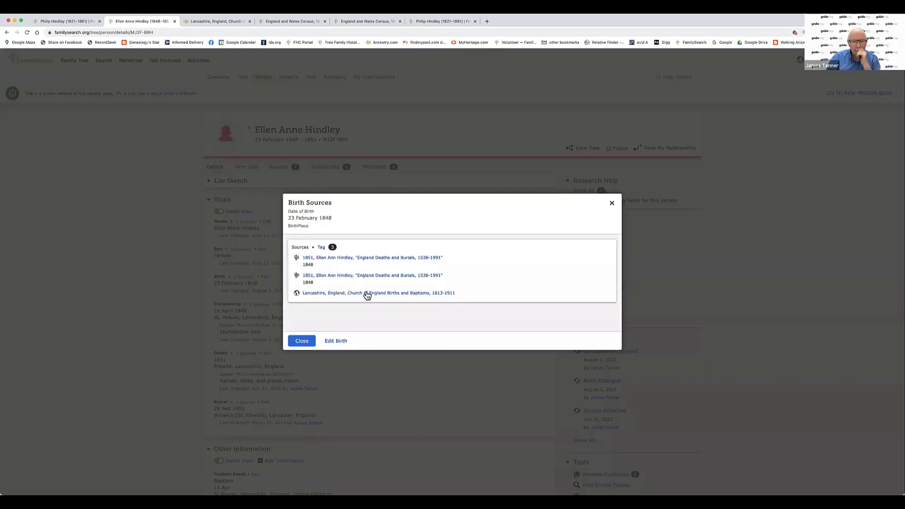
click(378, 257)
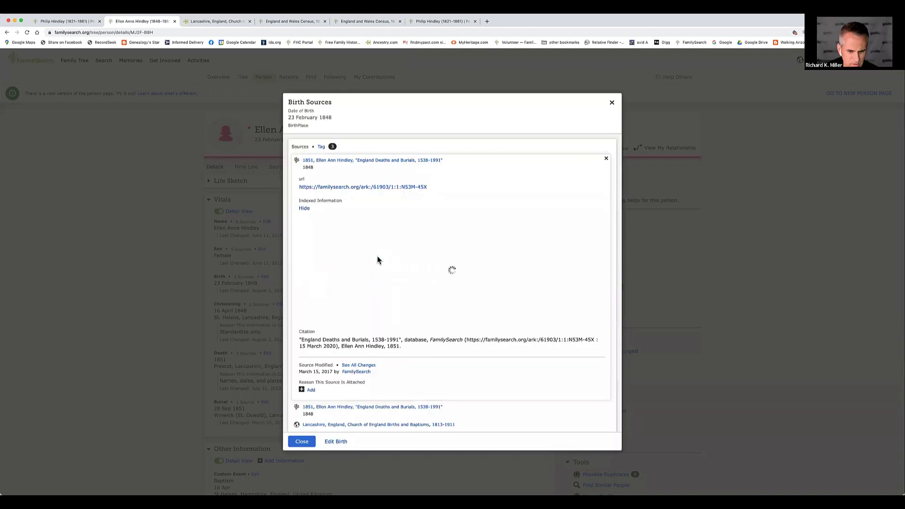
click(611, 104)
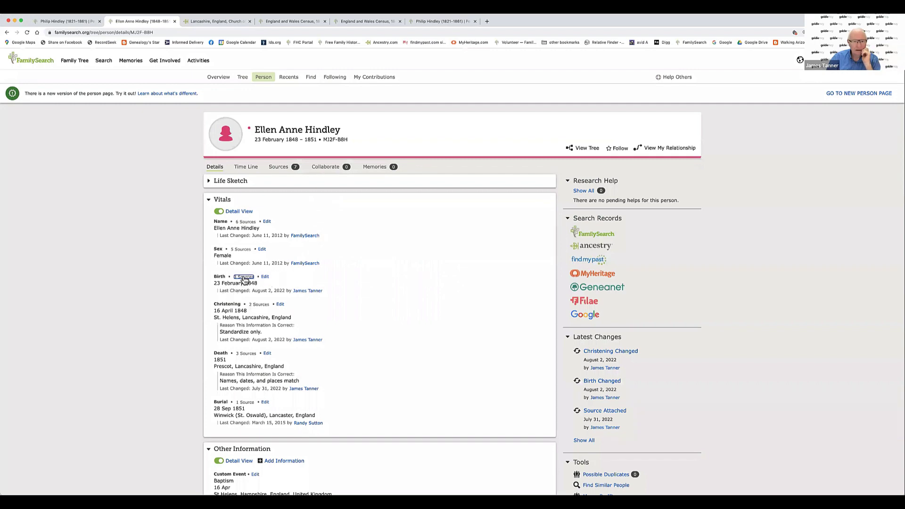
Step: Reopen the birth sources, expand the Lancashire Church of England Births and Baptisms entry, and close the source list
click(243, 277)
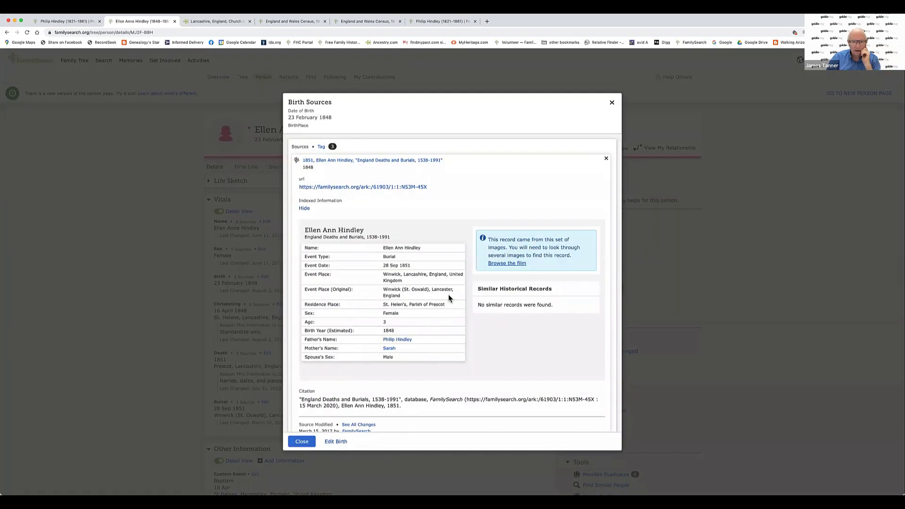
scroll(379, 344, down, 3)
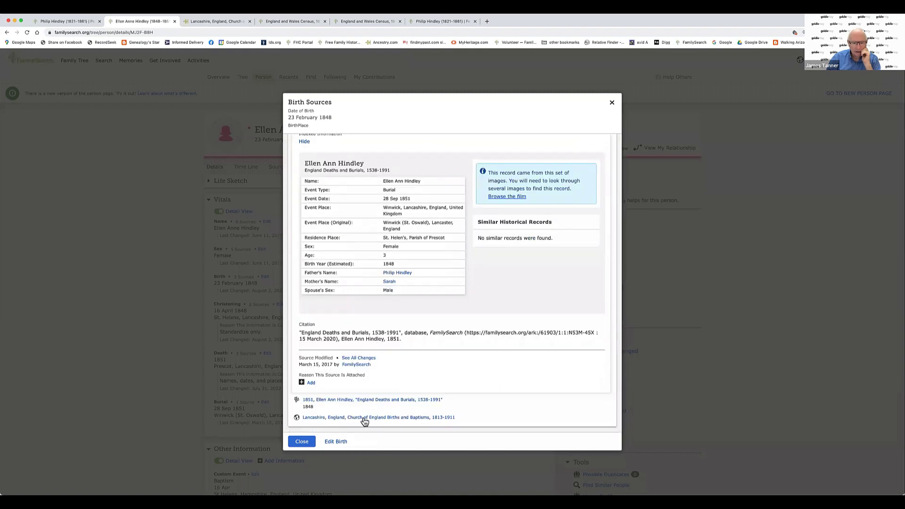
mouse_move(364, 421)
click(391, 420)
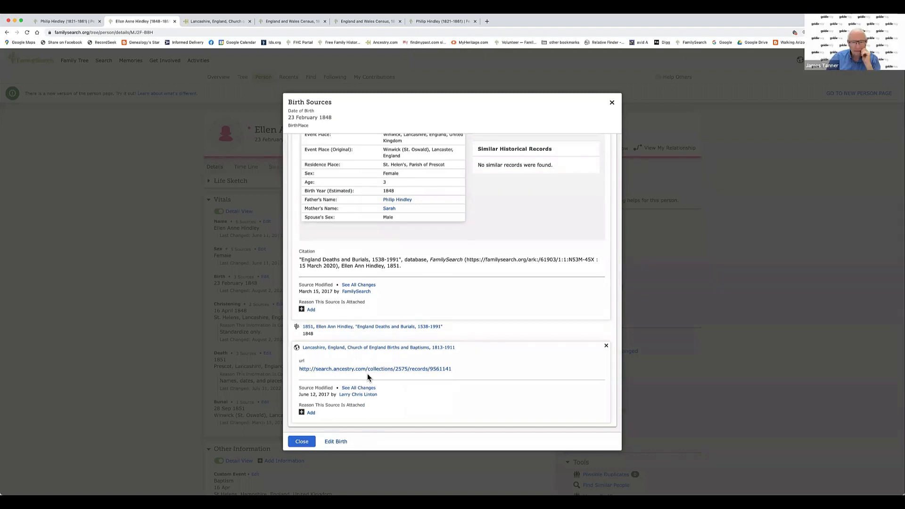
click(308, 442)
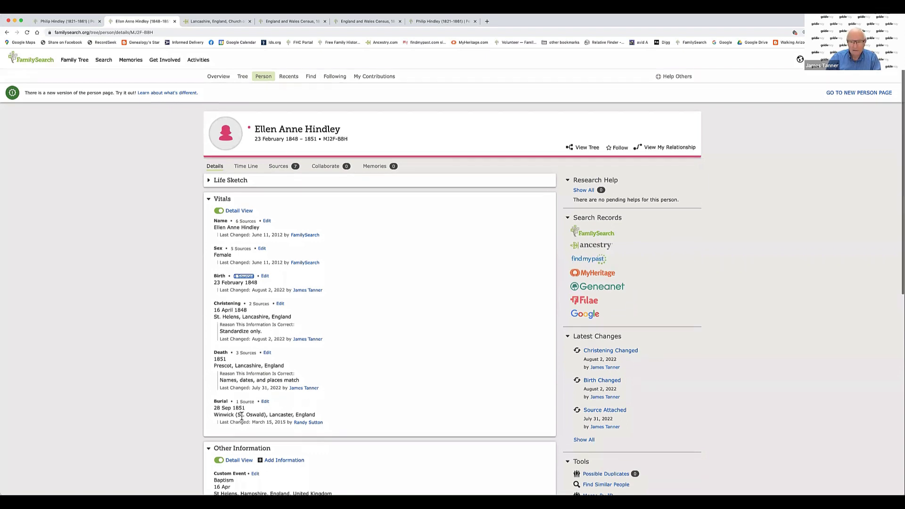
Step: From the siblings under the daughter's family members, open the person page of her brother born in 1850 in a new tab
scroll(241, 417, down, 5)
scroll(241, 416, down, 10)
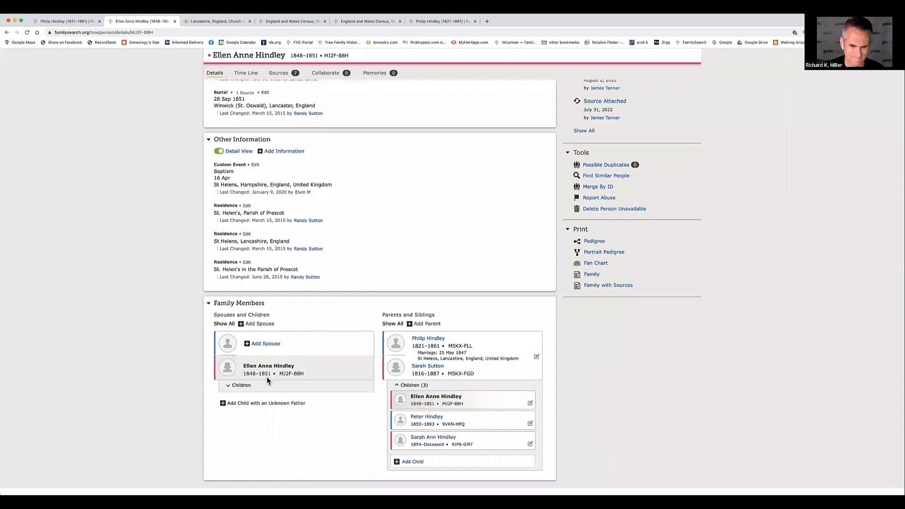
click(429, 416)
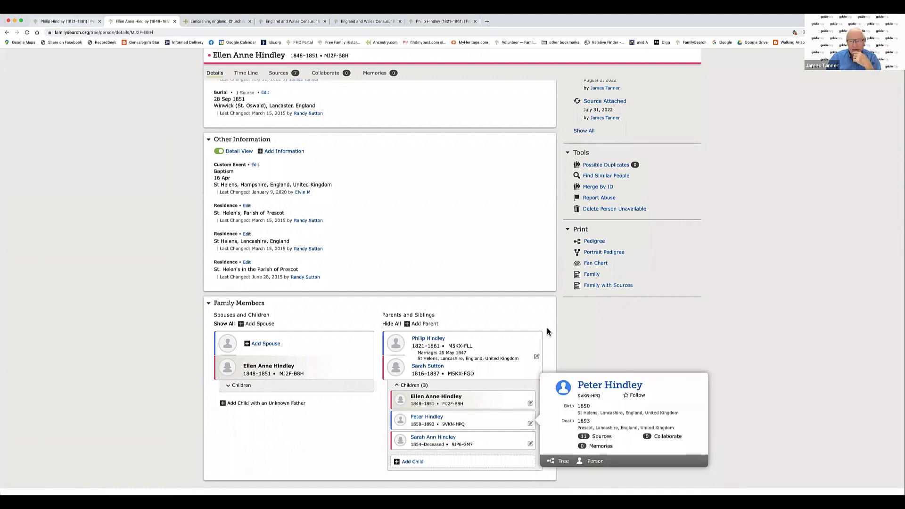
right_click(612, 385)
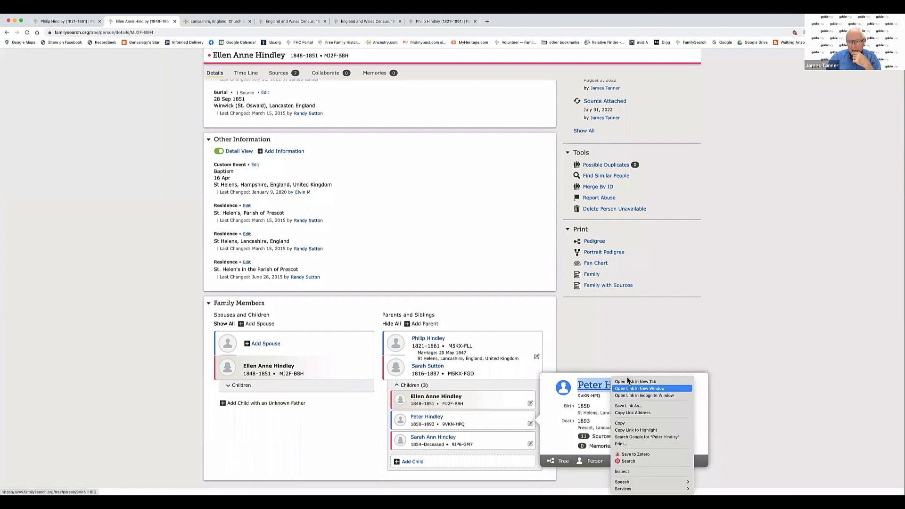
click(624, 382)
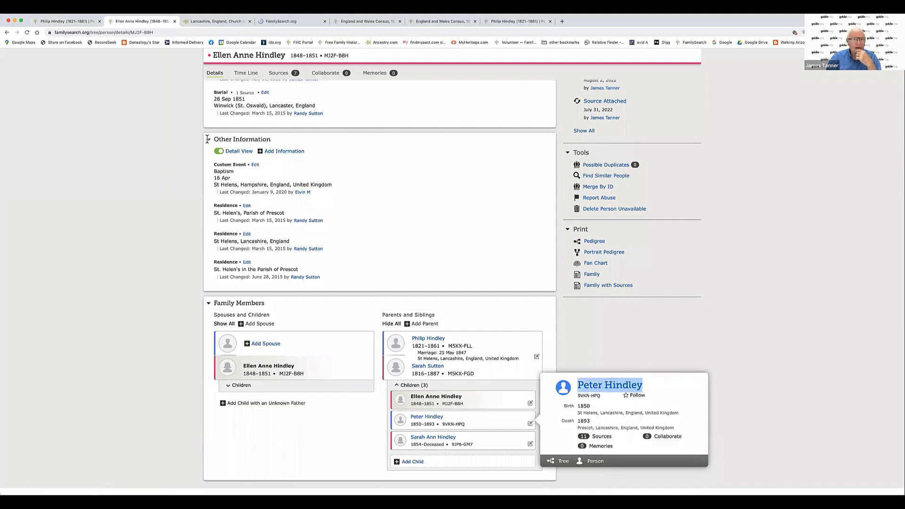
Step: Close the Ancestry baptism record tab and review the vitals on the brother's FamilySearch person page
click(250, 21)
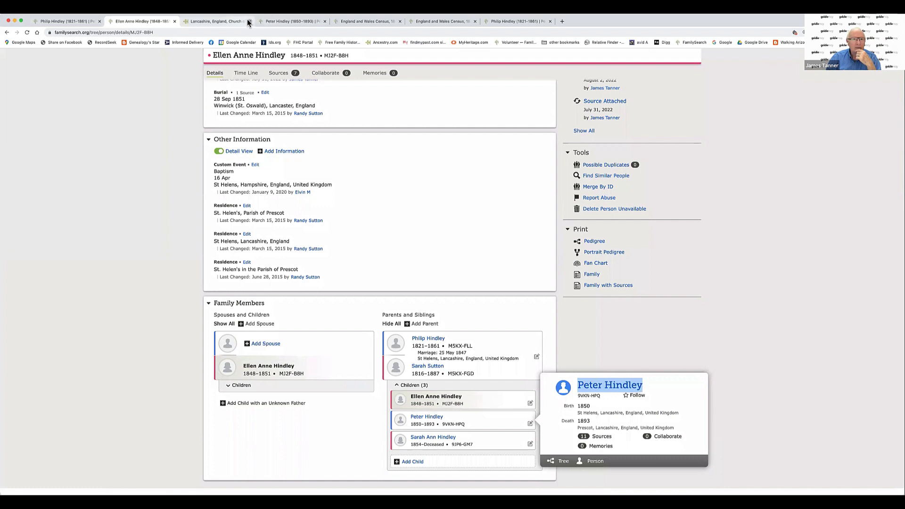
click(218, 21)
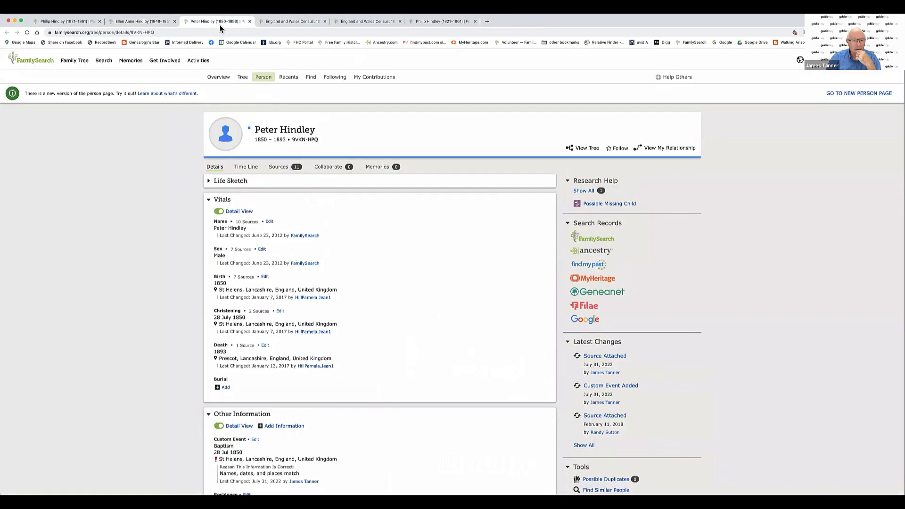
scroll(257, 254, down, 1)
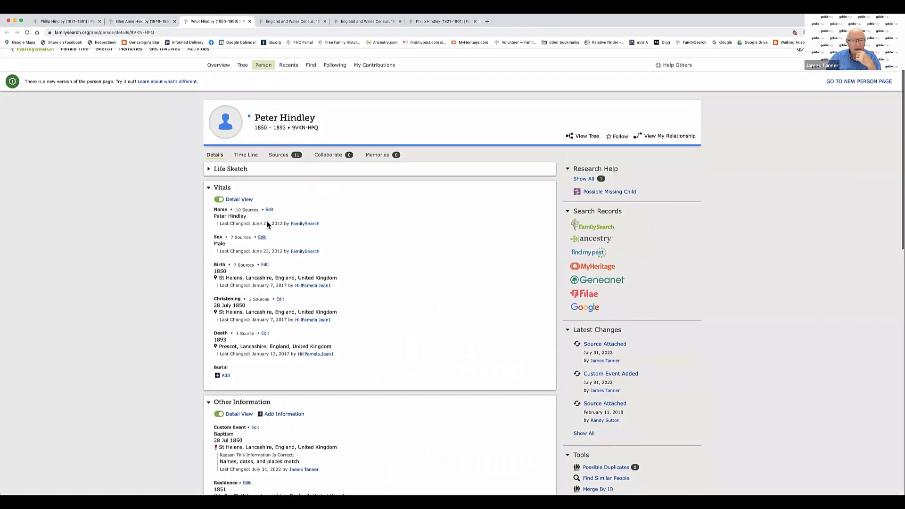
Step: Open the brother's sources, expand the first 1850 "England Births and Christenings, 1538-1975" entry with Detail View enabled, and review its indexed christening information
click(281, 155)
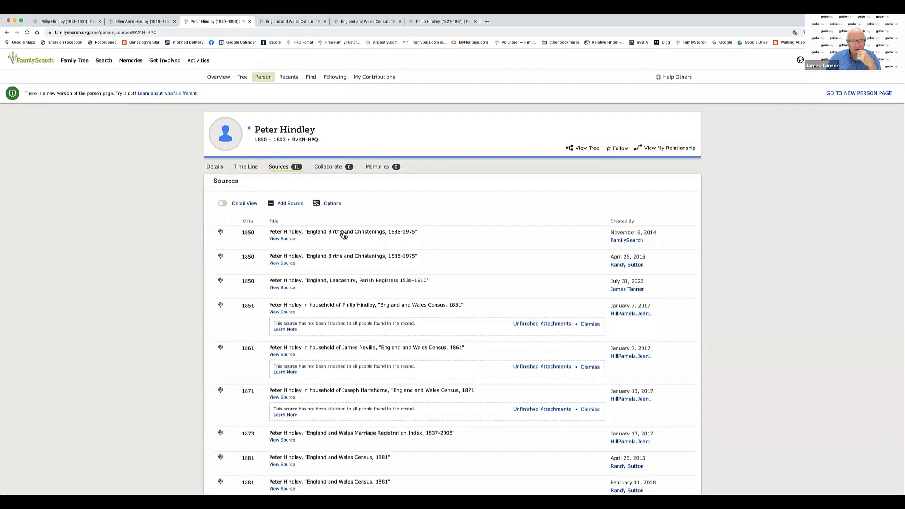
click(343, 234)
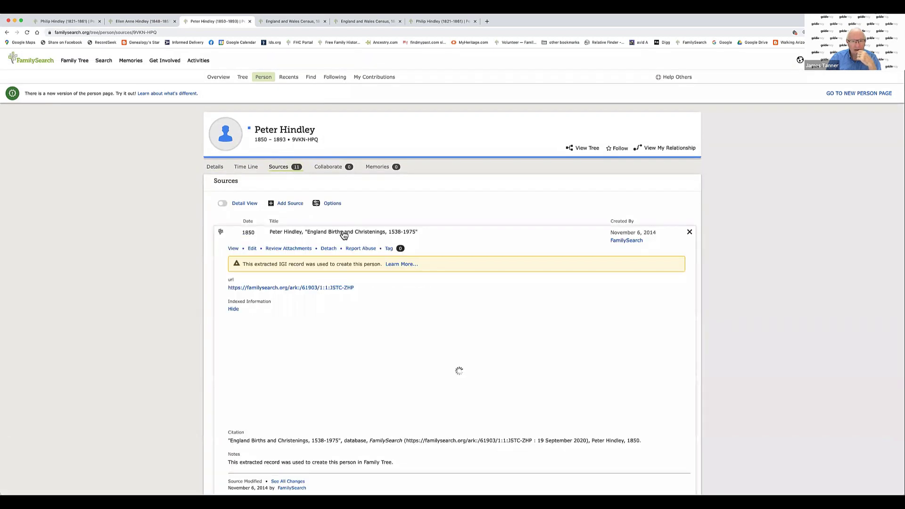
click(250, 204)
scroll(326, 260, down, 4)
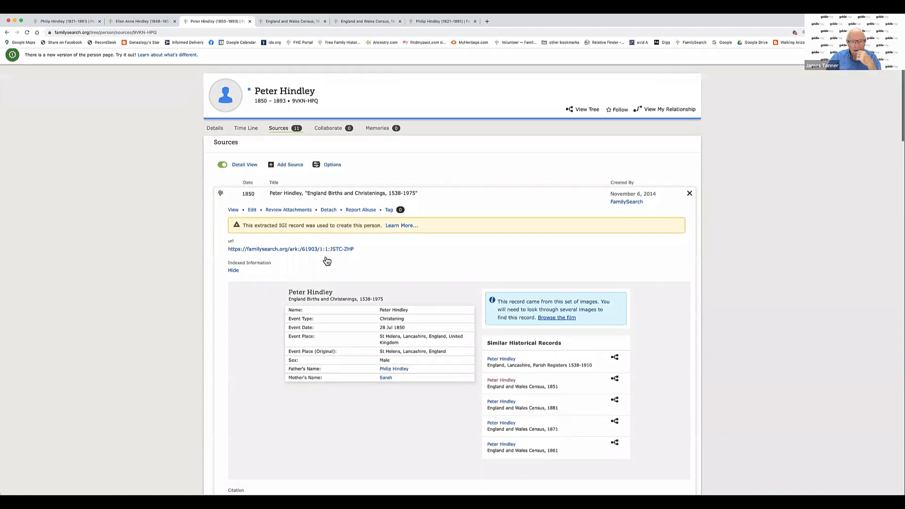
scroll(326, 257, down, 2)
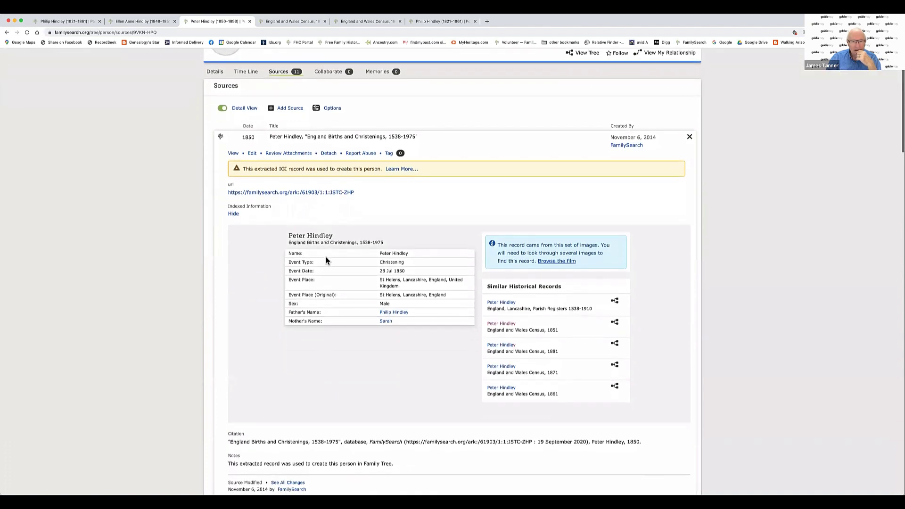
scroll(326, 260, down, 3)
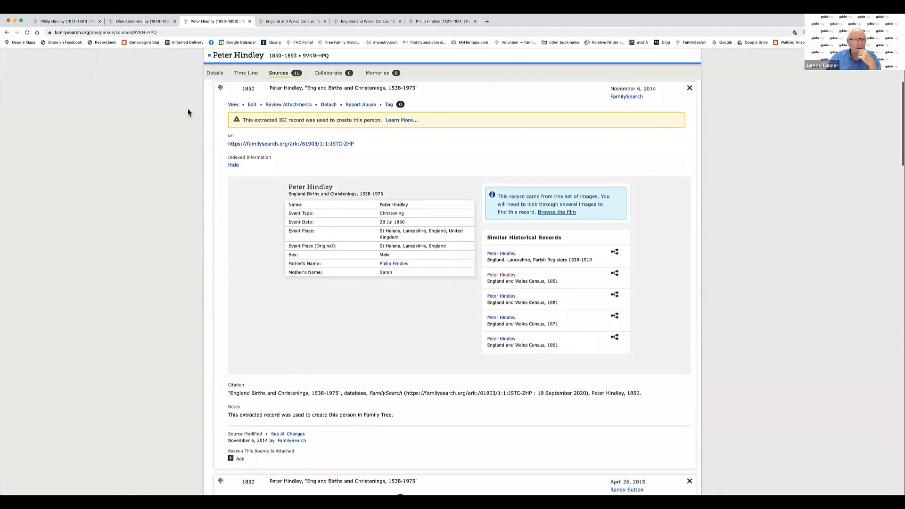
Step: Recheck the brother's details and review his detailed source list from the 1850 christening entries through the 1881 census entries
click(219, 74)
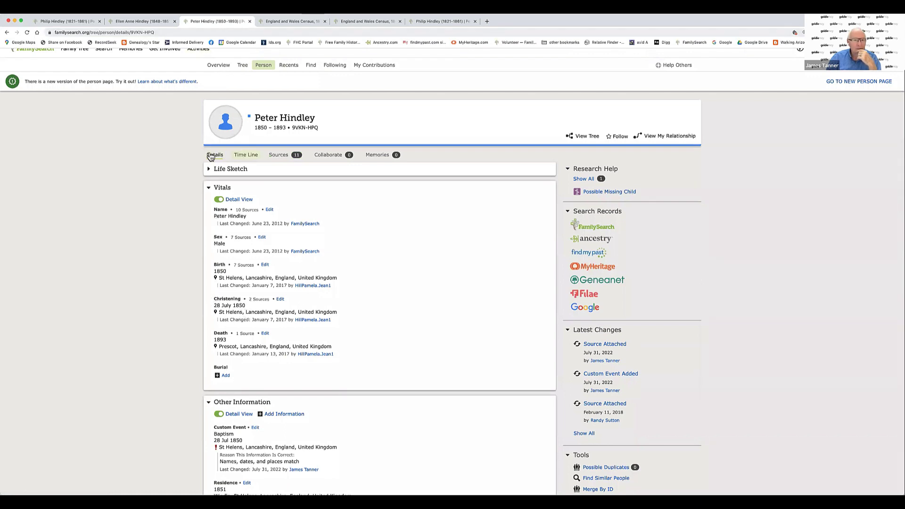
click(282, 156)
scroll(333, 208, down, 2)
scroll(333, 207, down, 4)
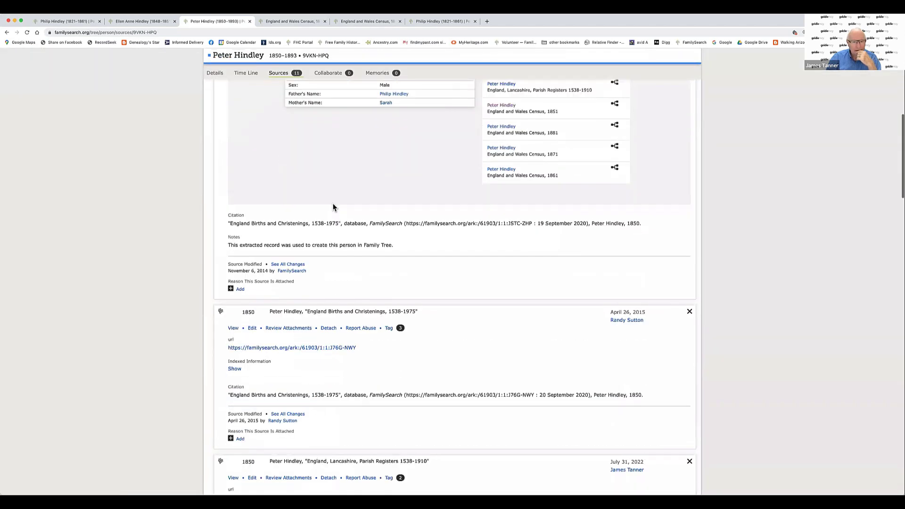
scroll(339, 299, down, 5)
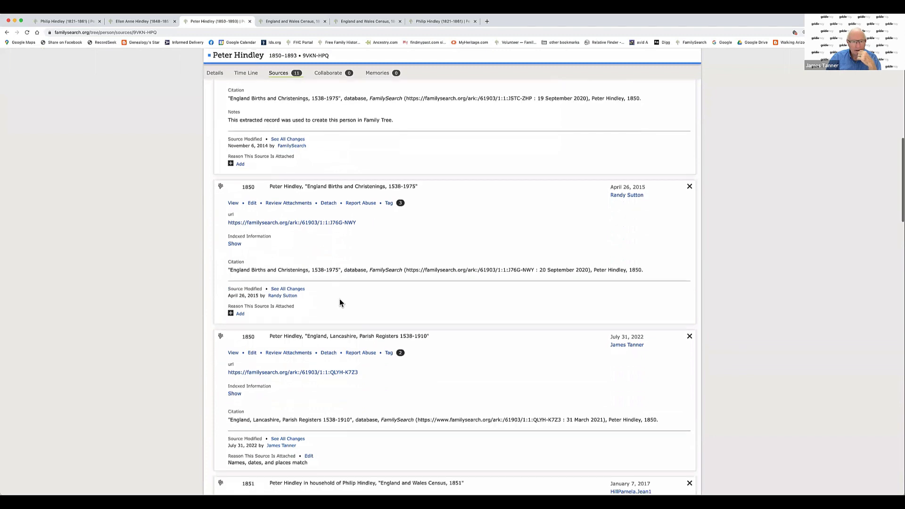
scroll(339, 302, down, 5)
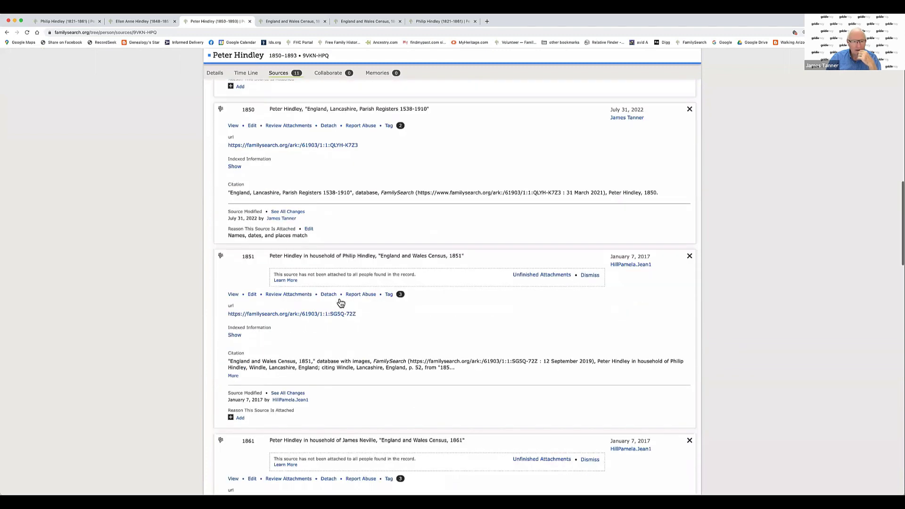
scroll(341, 303, down, 2)
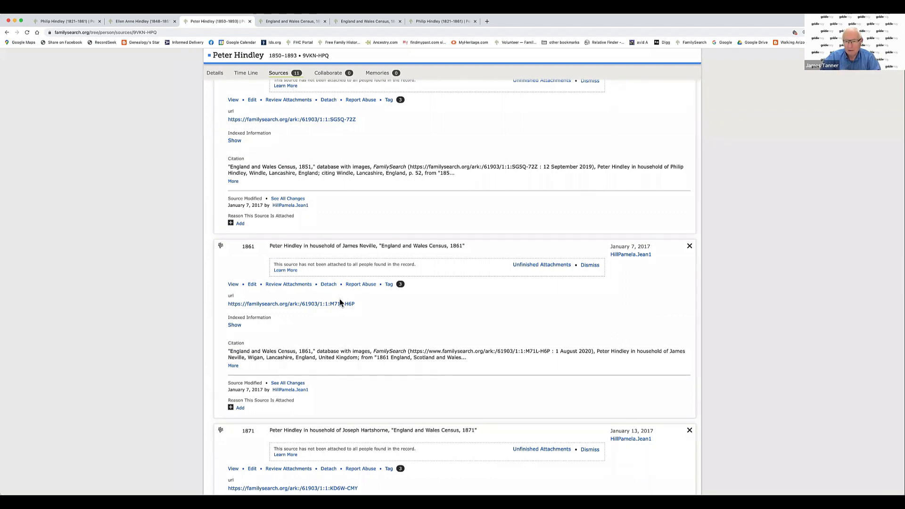
scroll(340, 302, down, 3)
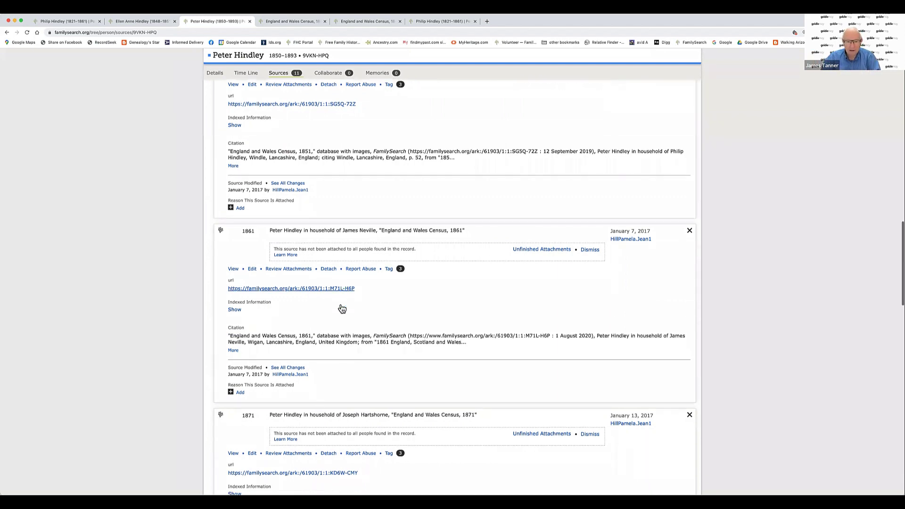
scroll(341, 307, down, 10)
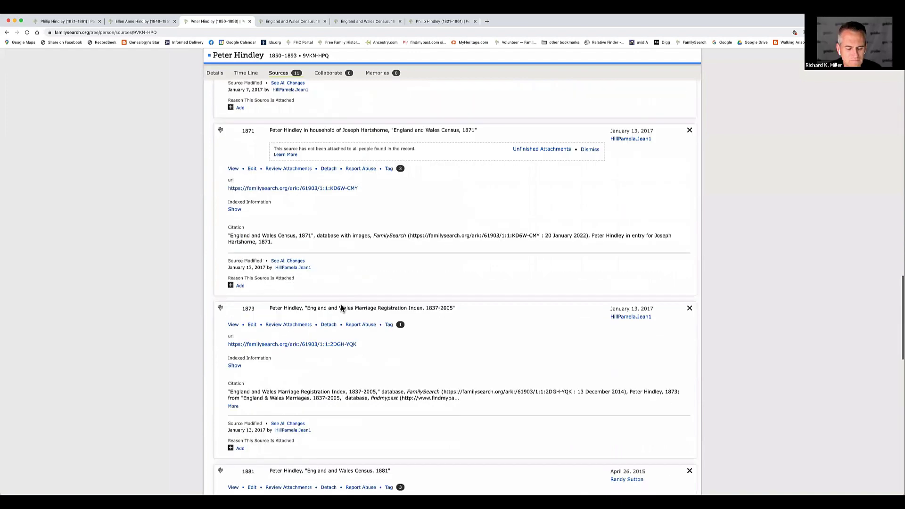
scroll(341, 307, down, 2)
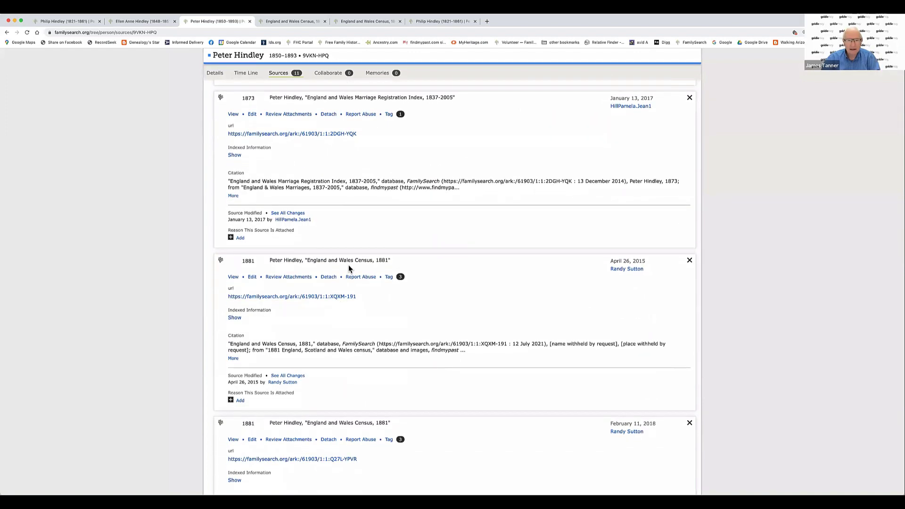
Step: Open the record for the second "England and Wales Census, 1881" source and view its original document image
click(293, 296)
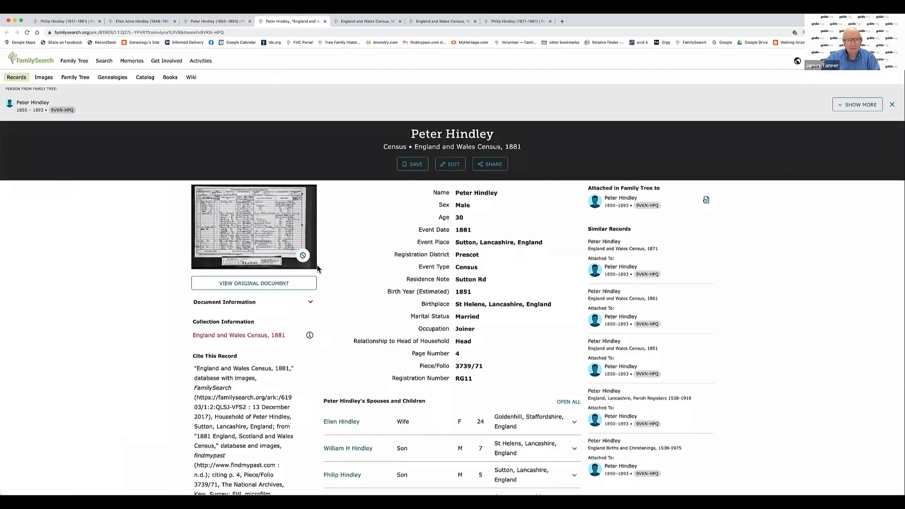
click(260, 228)
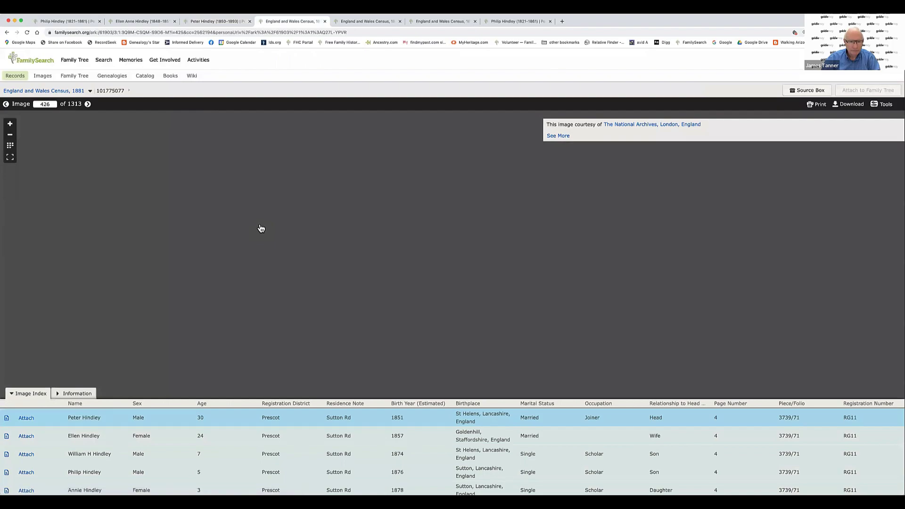
scroll(331, 229, up, 1)
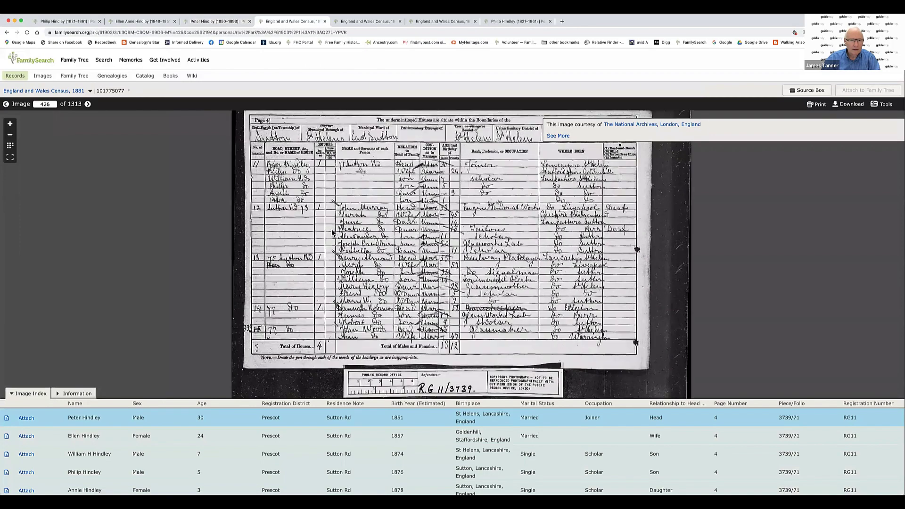
Step: Examine the 1881 census page closely, reading the brother's household under schedule 11 and comparing it with the neighbouring households
scroll(332, 229, up, 3)
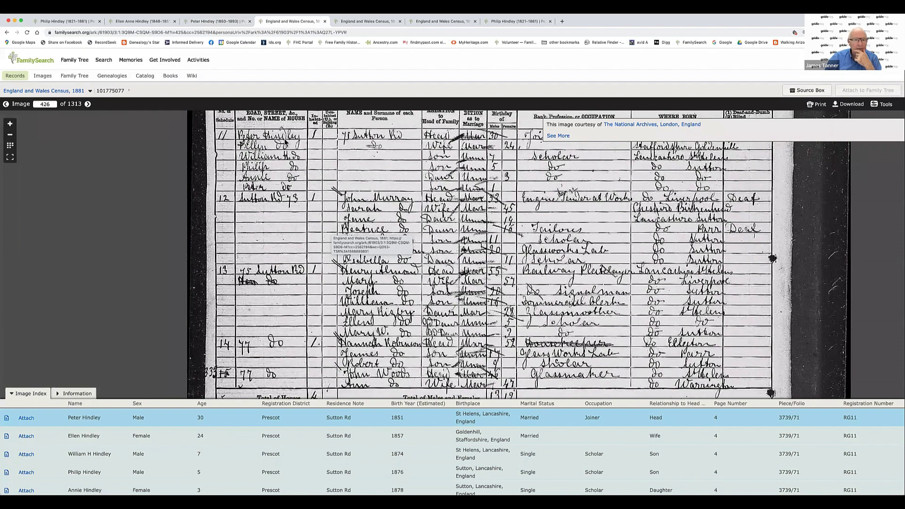
scroll(283, 147, up, 2)
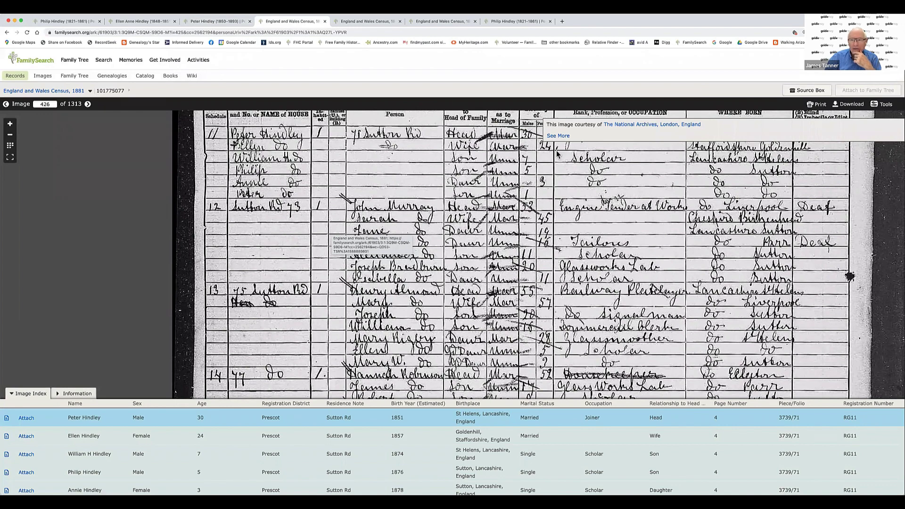
drag(561, 168, 556, 157)
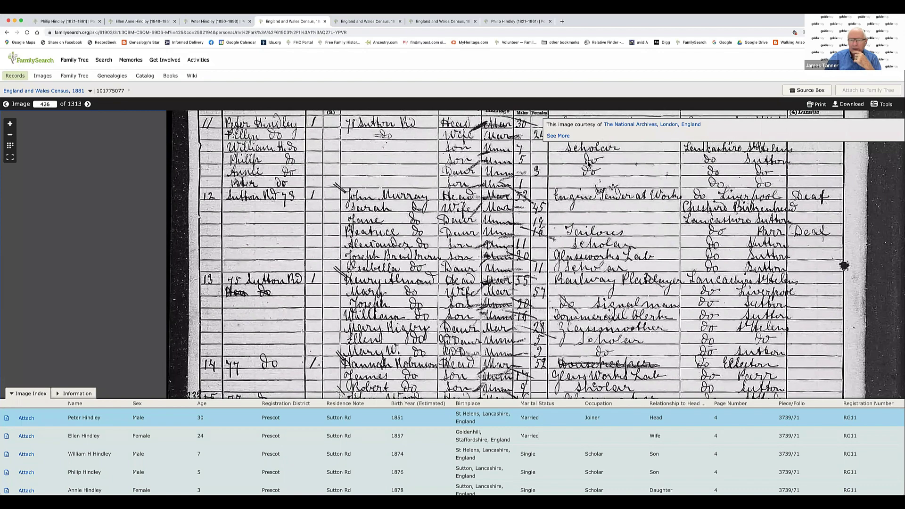
drag(561, 208, 539, 267)
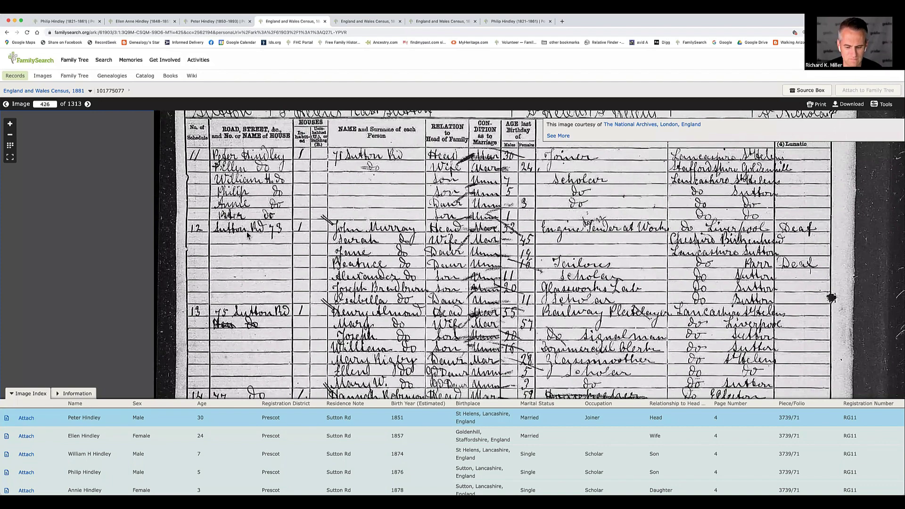
drag(243, 233, 251, 214)
scroll(253, 232, down, 2)
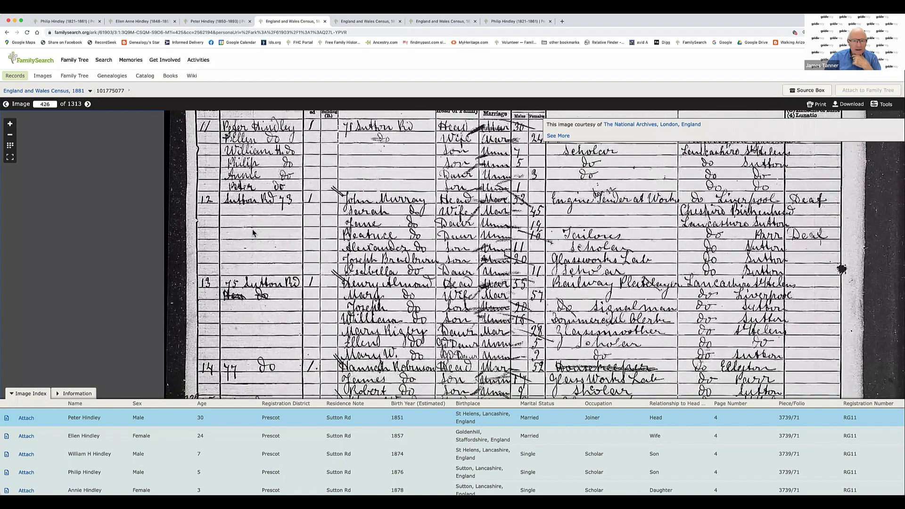
scroll(252, 233, up, 1)
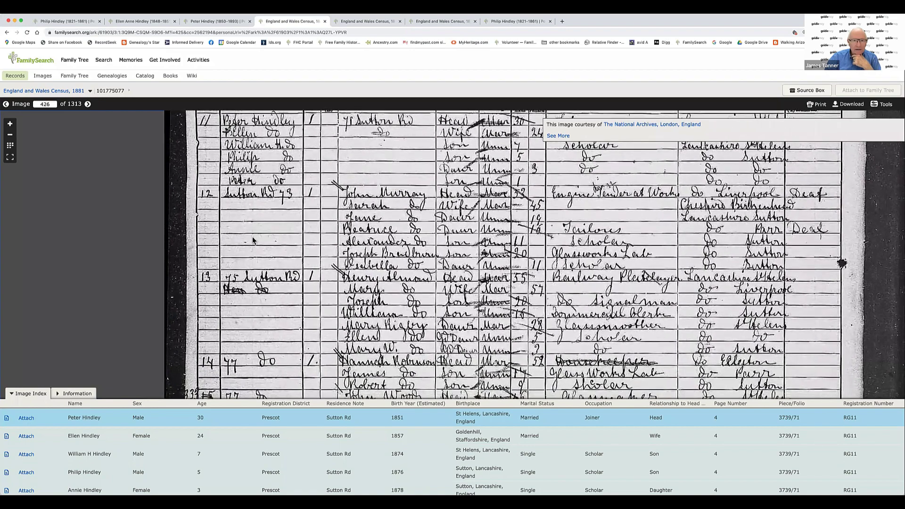
scroll(254, 227, down, 1)
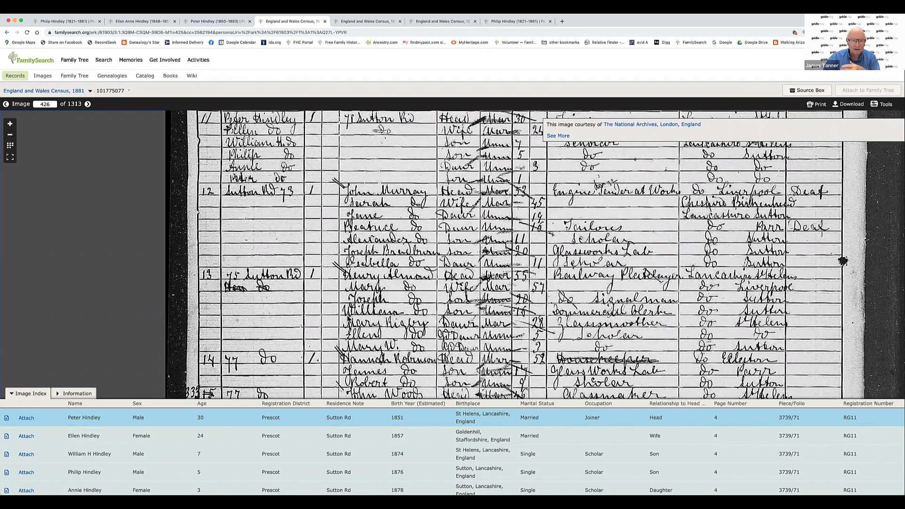
scroll(351, 319, down, 4)
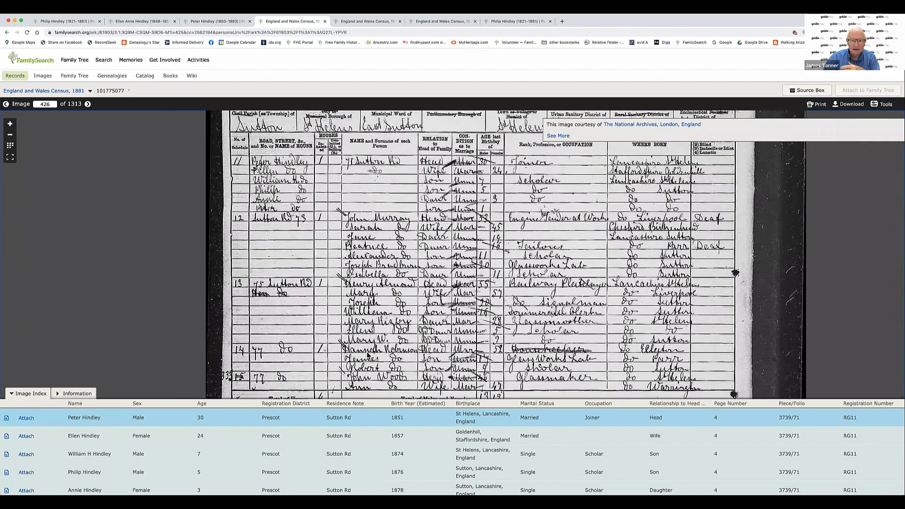
drag(367, 331, 372, 291)
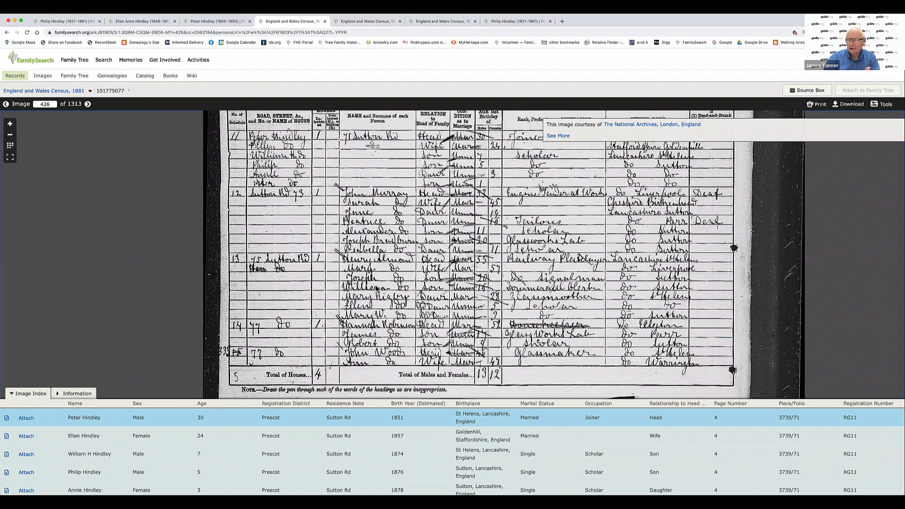
drag(379, 289, 376, 307)
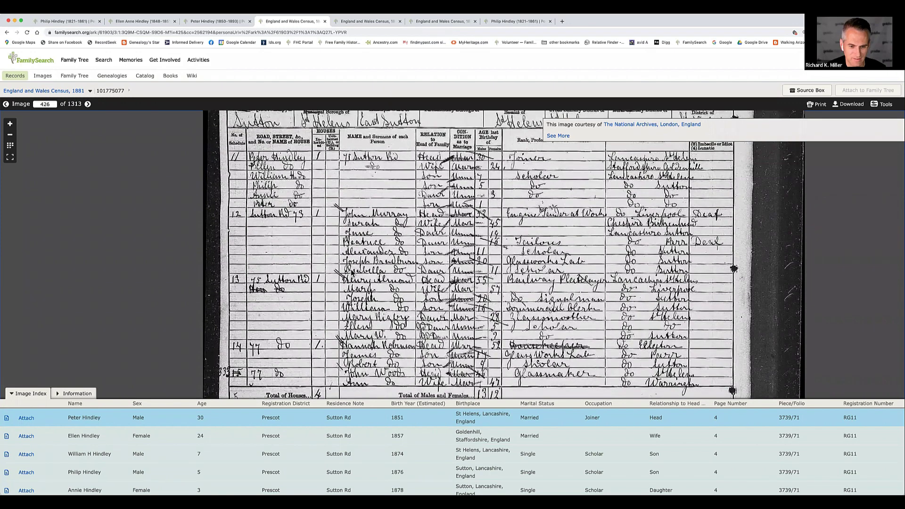